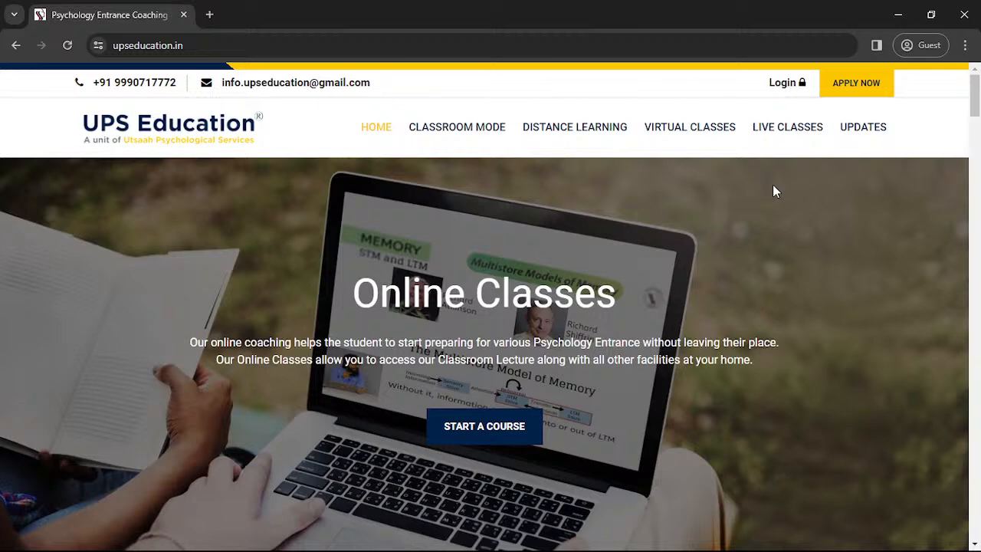
click(211, 49)
text(upsed)
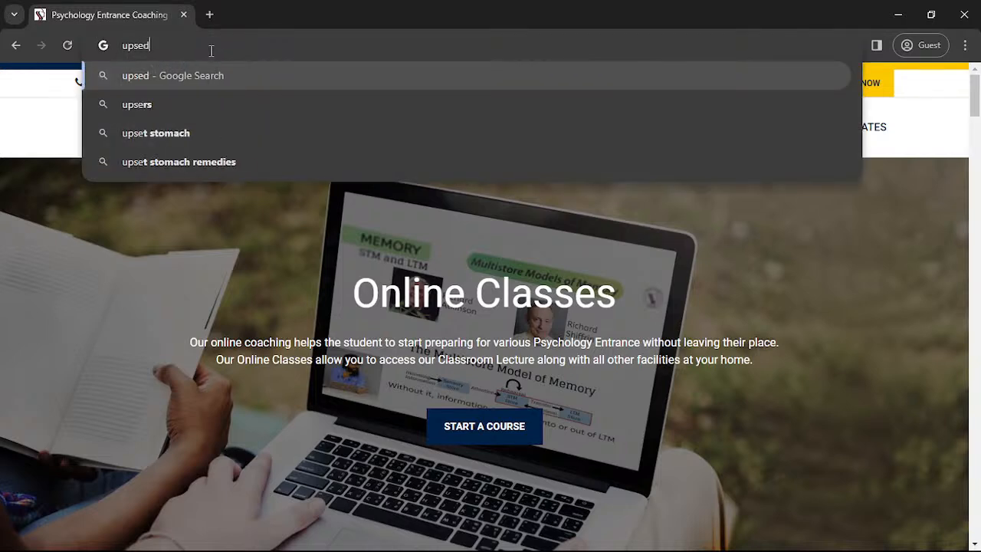
text(ucation.in)
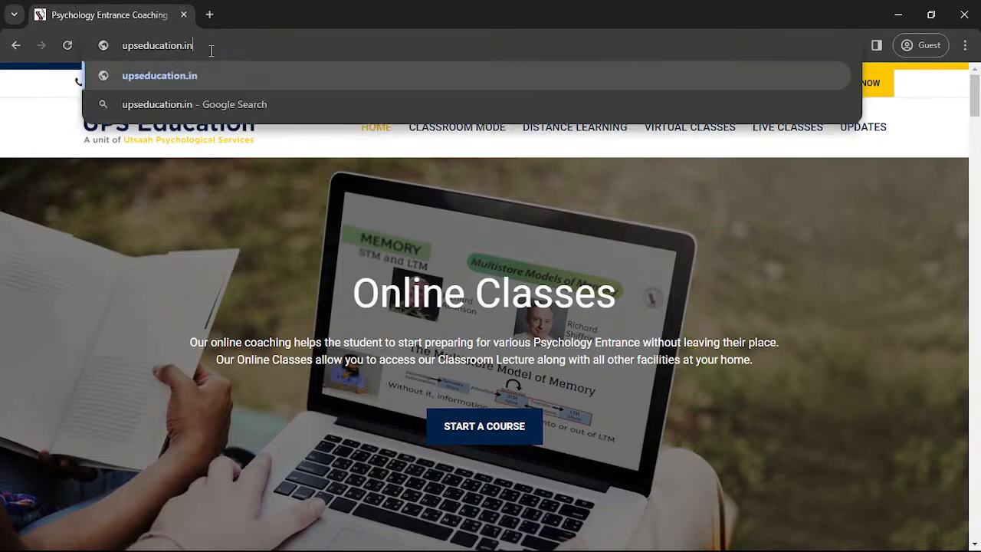
key(Return)
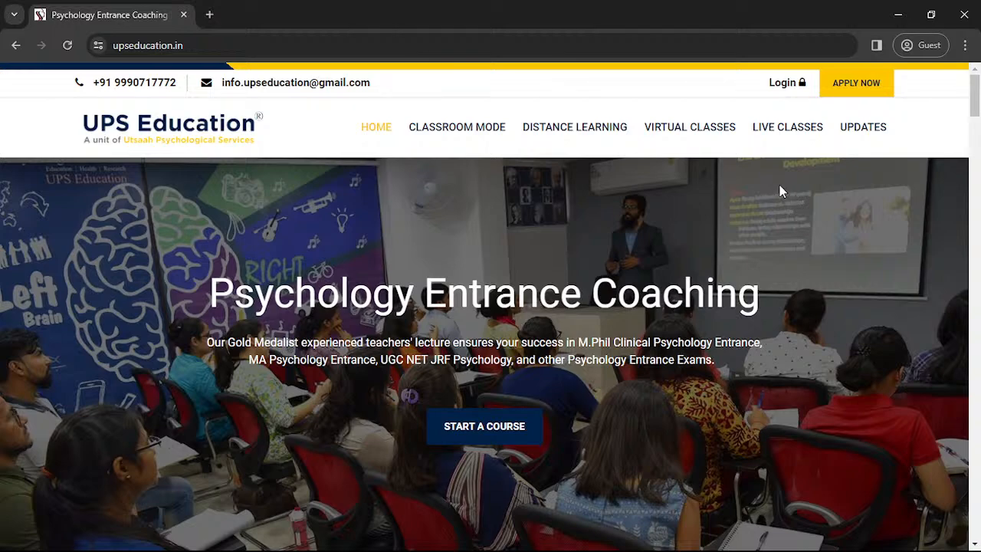
scroll(769, 234, down, 6)
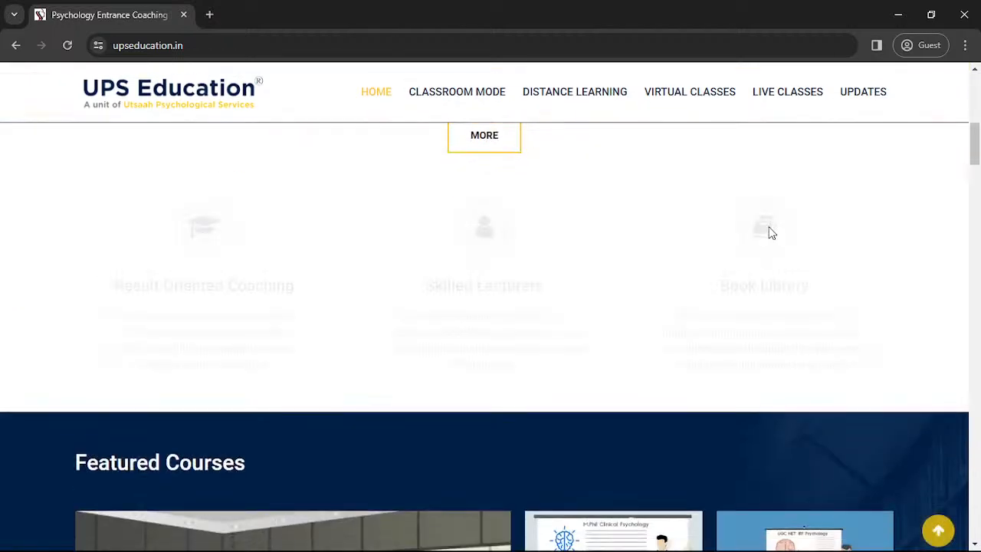
scroll(770, 234, up, 7)
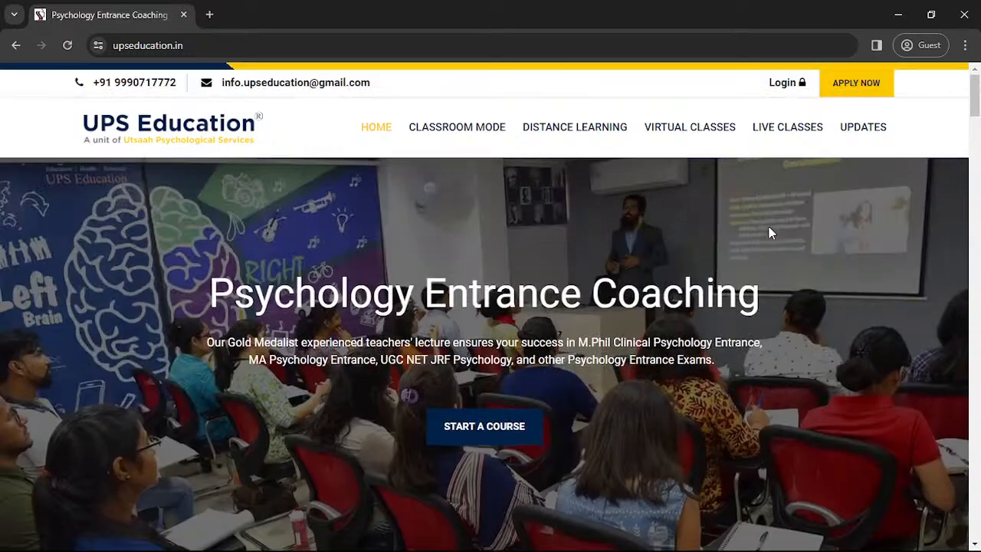
From the site's Updates list, open the 'NFSU MPhil Clinical Psychology Applications 2024' article
click(864, 134)
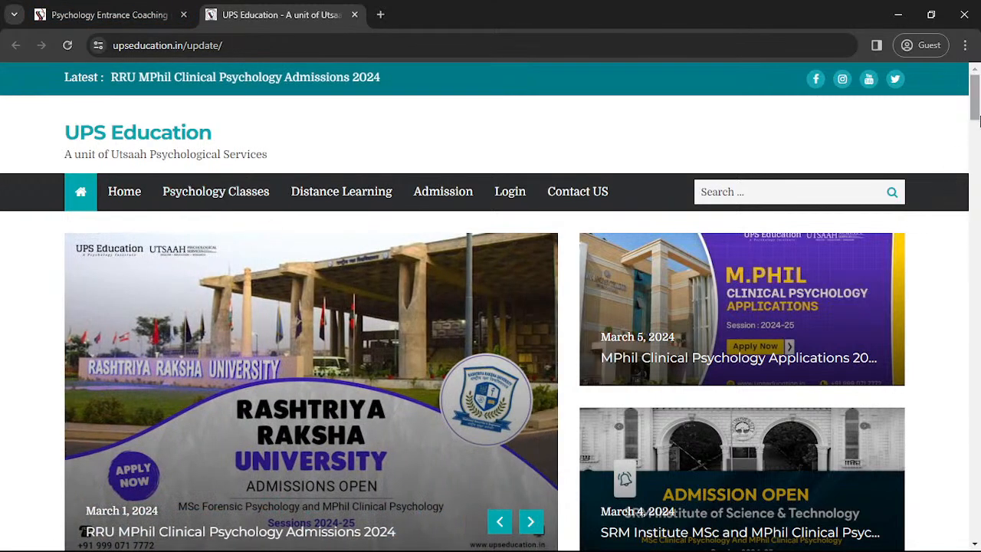
drag(975, 103, 977, 180)
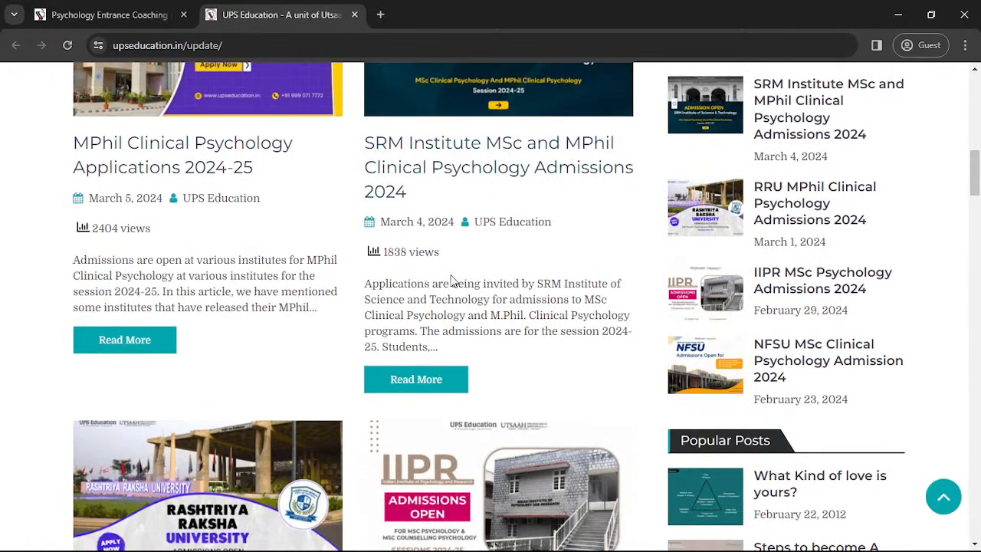
scroll(453, 281, down, 5)
scroll(435, 301, down, 2)
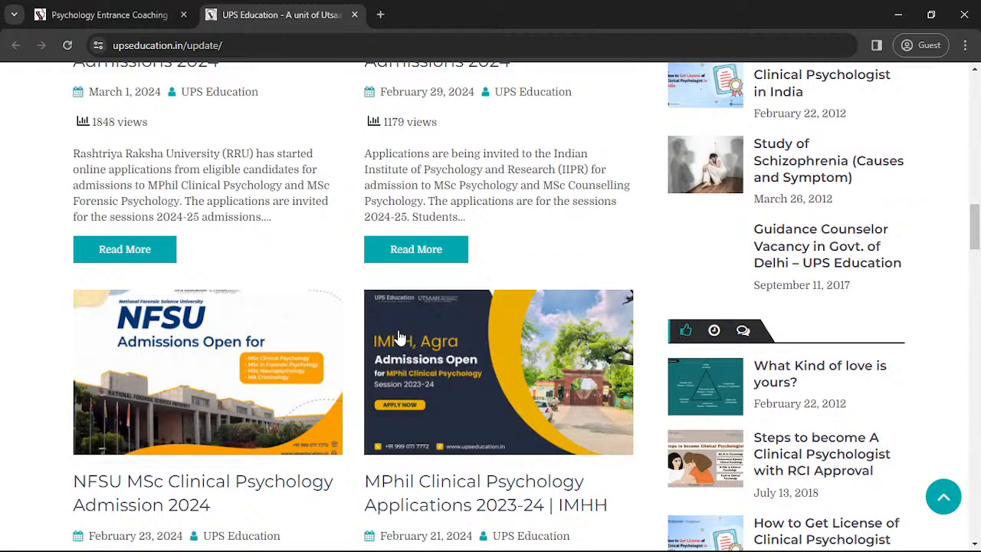
scroll(399, 338, down, 5)
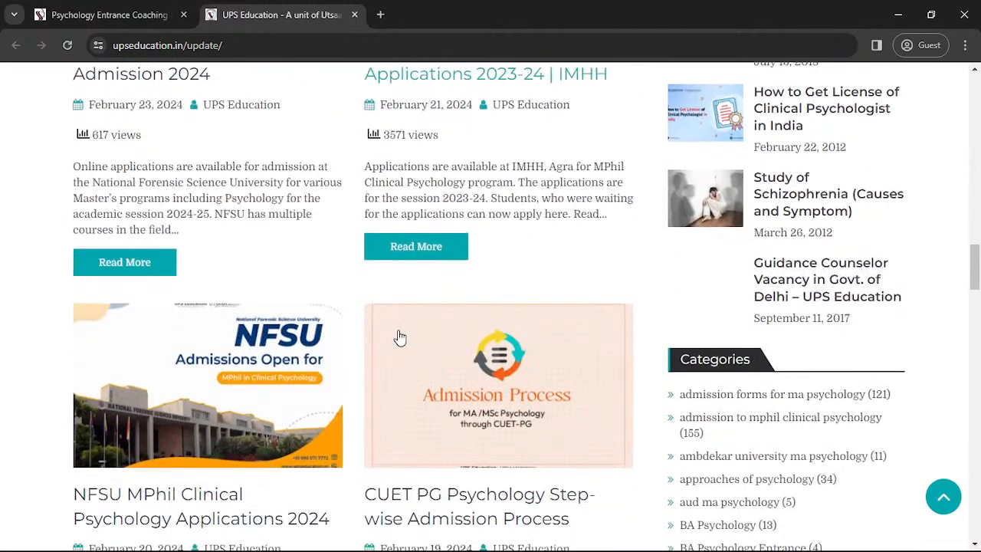
scroll(400, 337, down, 2)
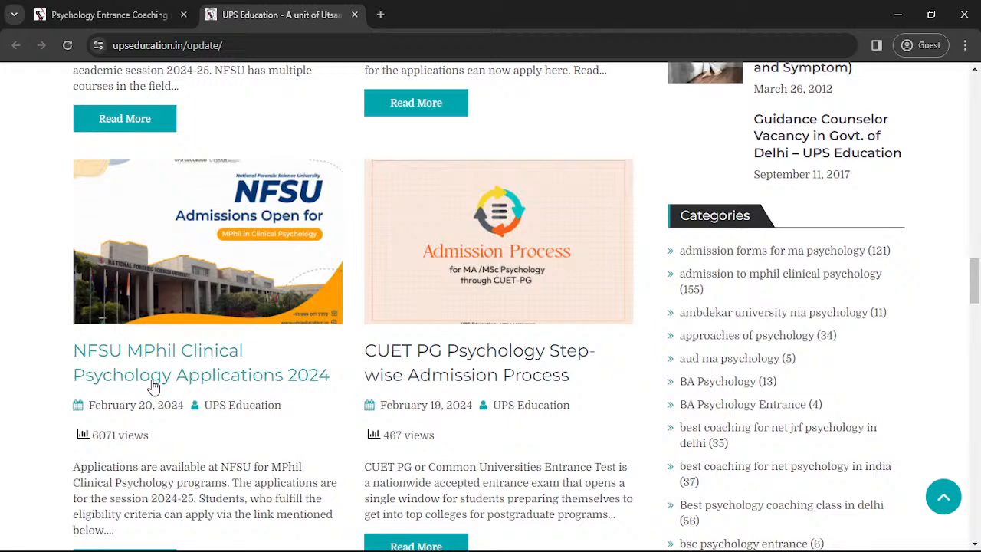
scroll(201, 360, down, 2)
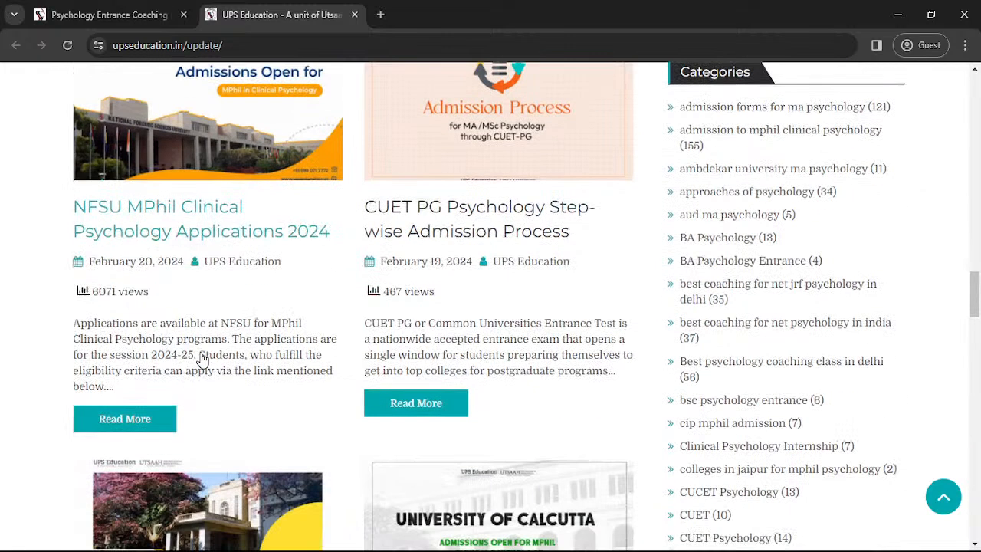
click(189, 217)
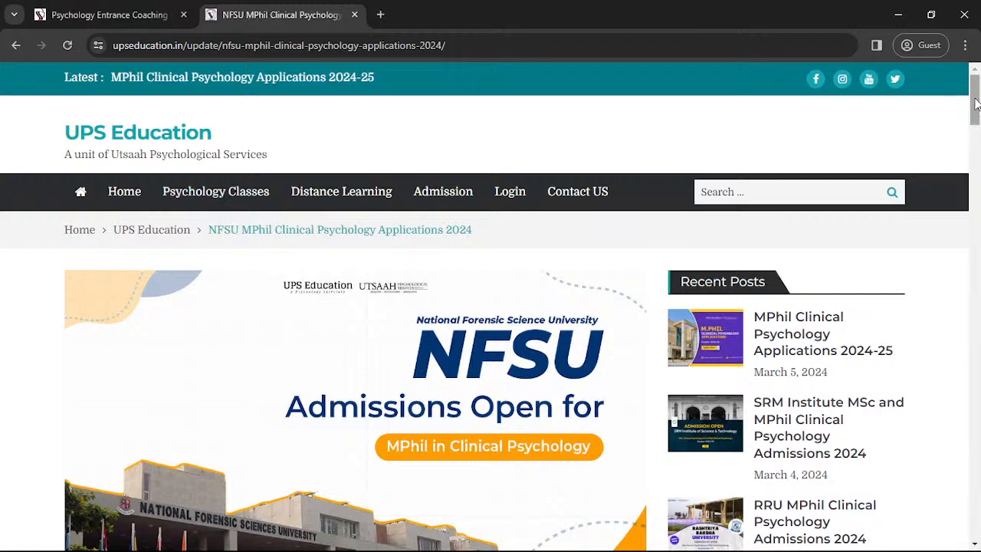
Scroll the NFSU article past eligibility, fees and steps to the Application Link and Important Dates
drag(976, 104, 977, 158)
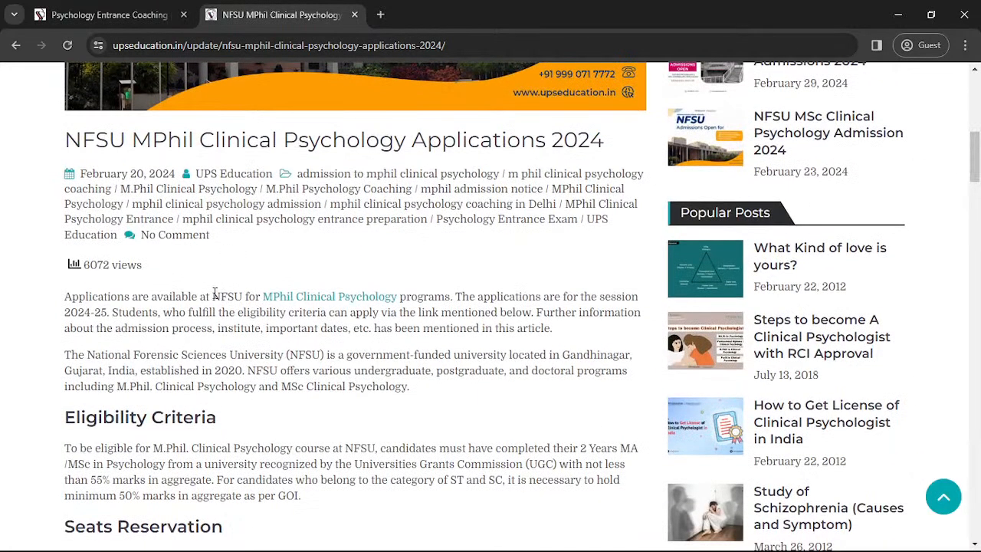
scroll(461, 325, down, 2)
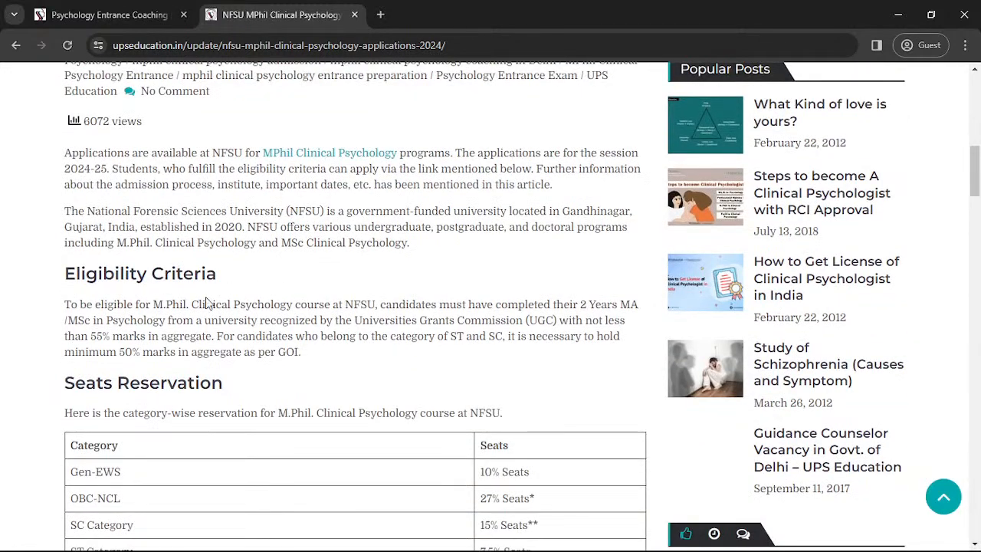
scroll(326, 304, down, 2)
scroll(314, 293, down, 1)
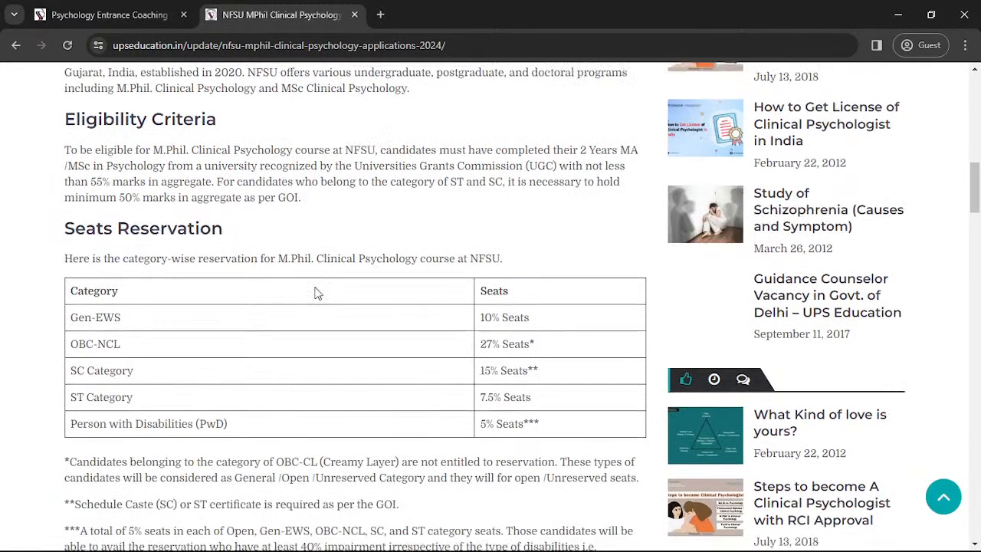
scroll(316, 293, down, 3)
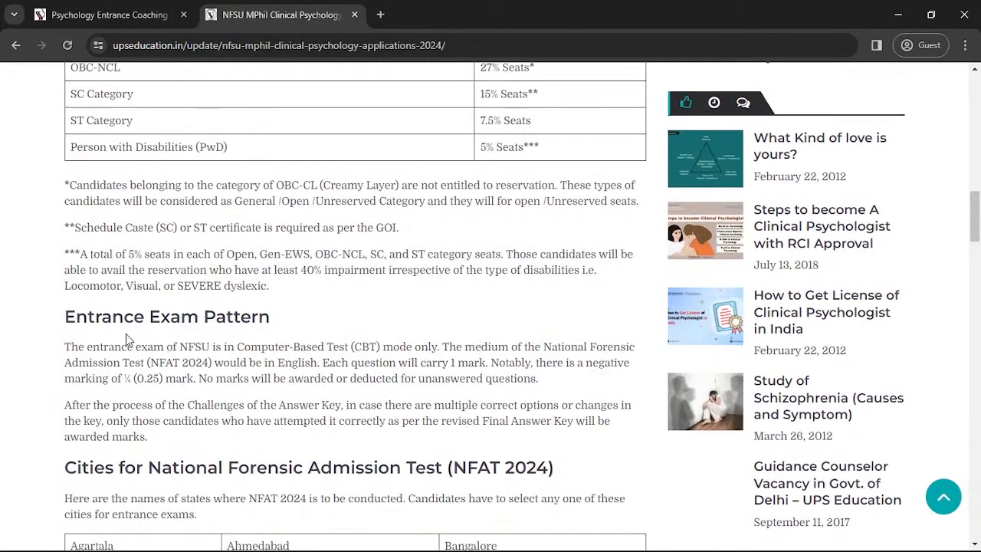
scroll(322, 350, down, 2)
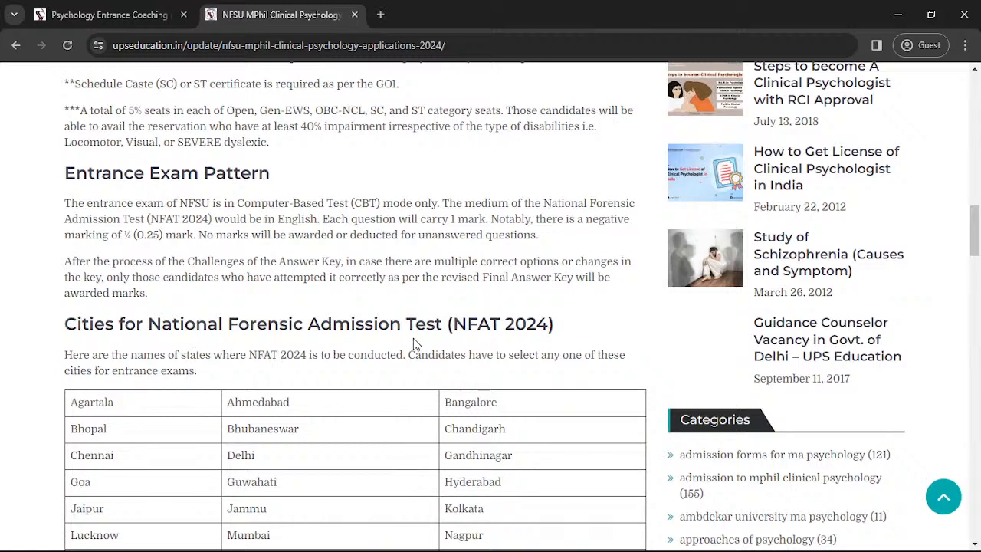
scroll(355, 331, down, 2)
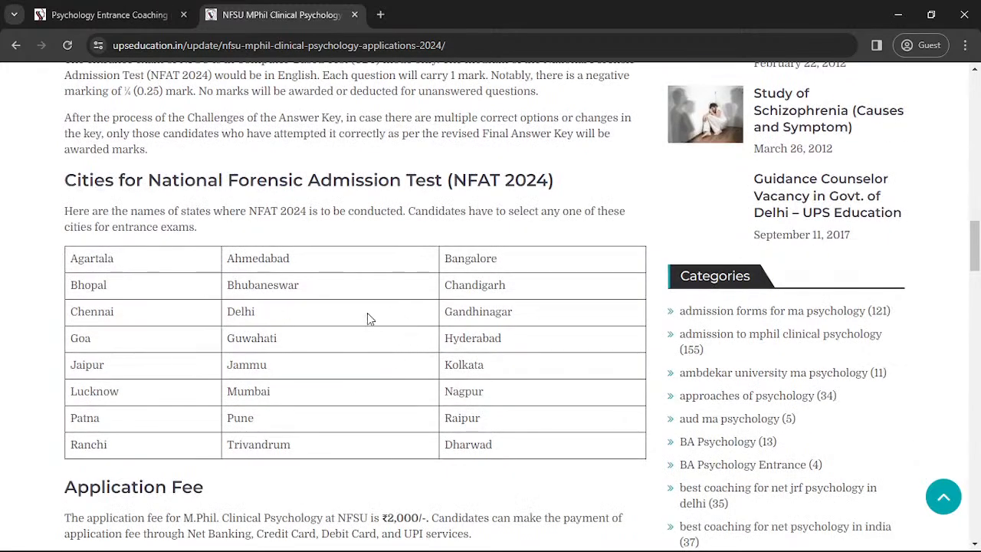
scroll(368, 315, down, 2)
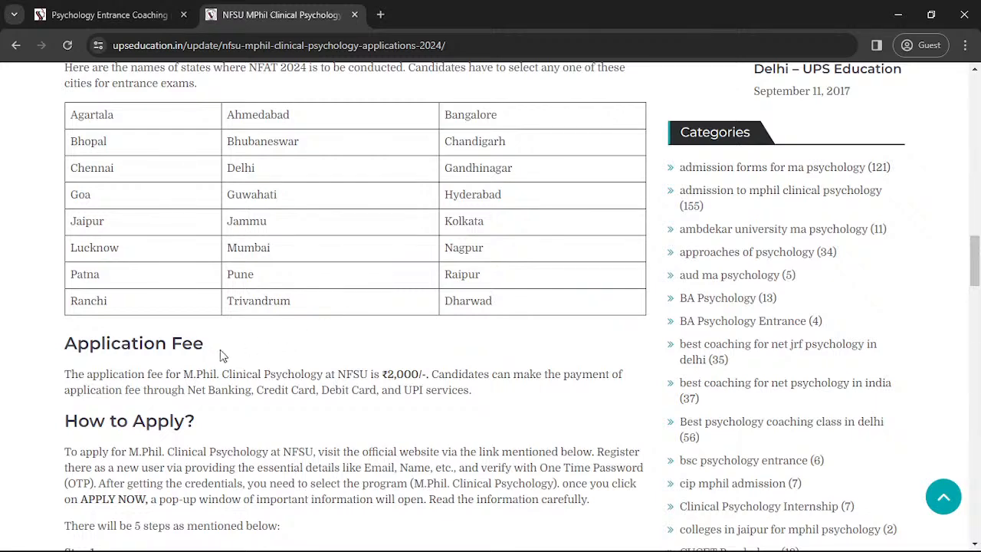
scroll(222, 354, down, 2)
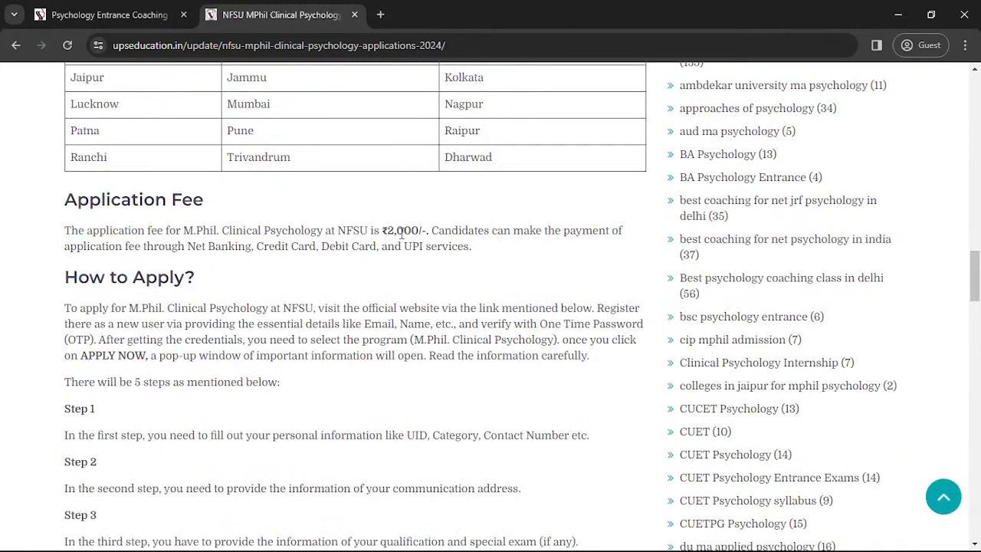
scroll(434, 276, down, 2)
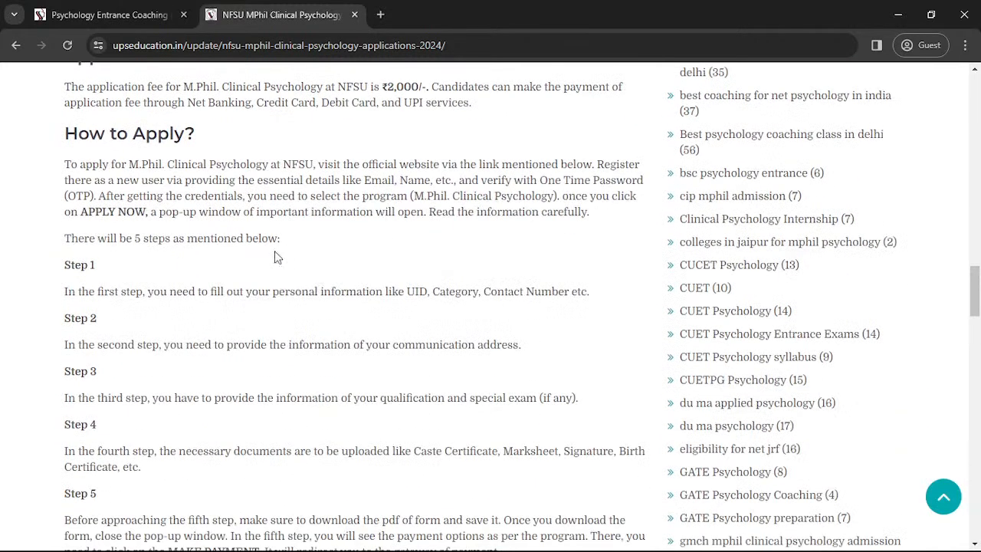
scroll(260, 239, down, 2)
scroll(255, 255, down, 2)
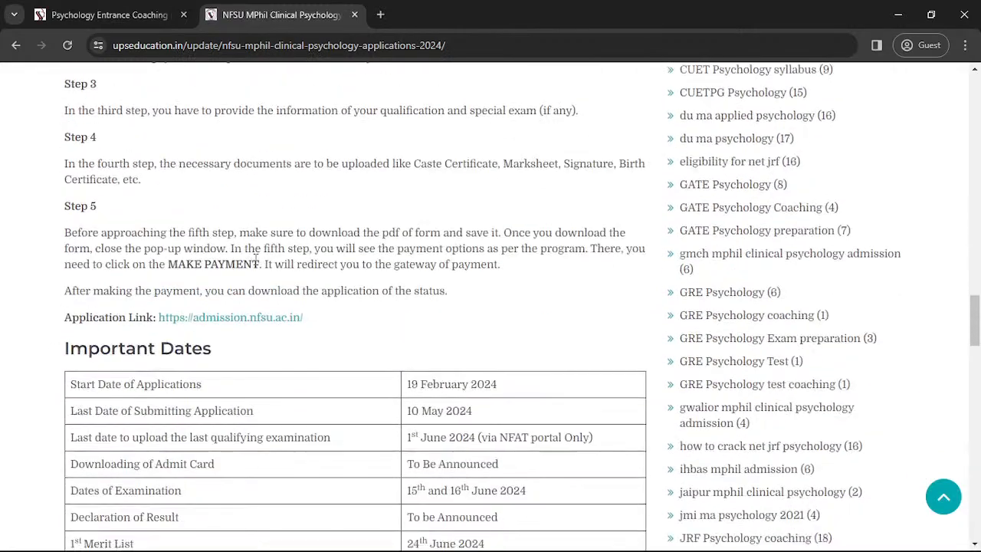
scroll(218, 269, down, 2)
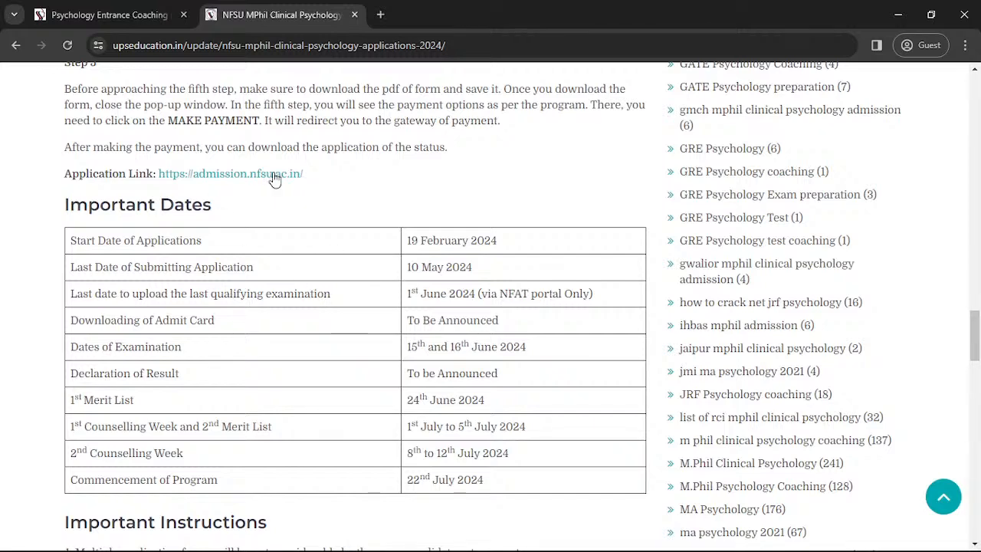
Open the admission.nfsu.ac.in registration link and enter the applicant name, fixing a typo
click(235, 176)
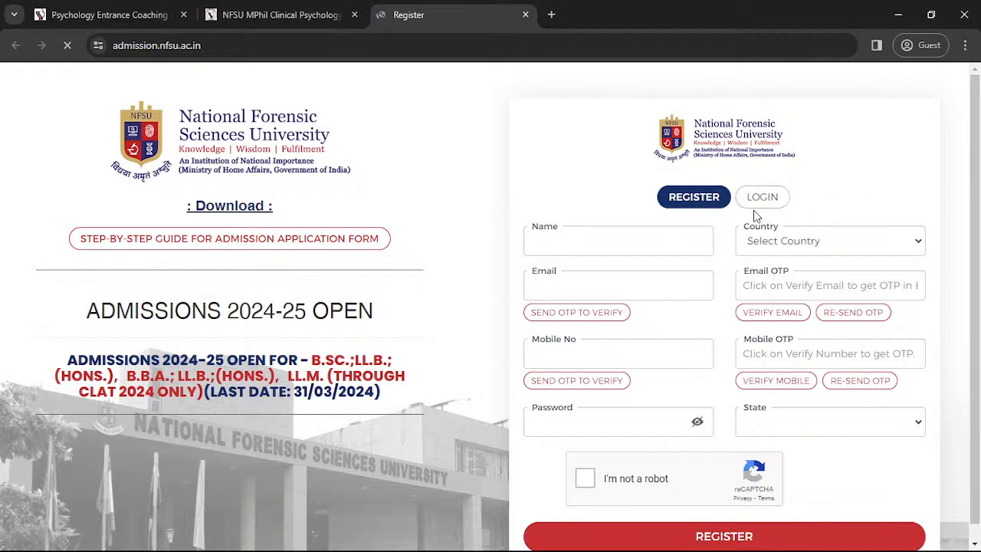
click(633, 242)
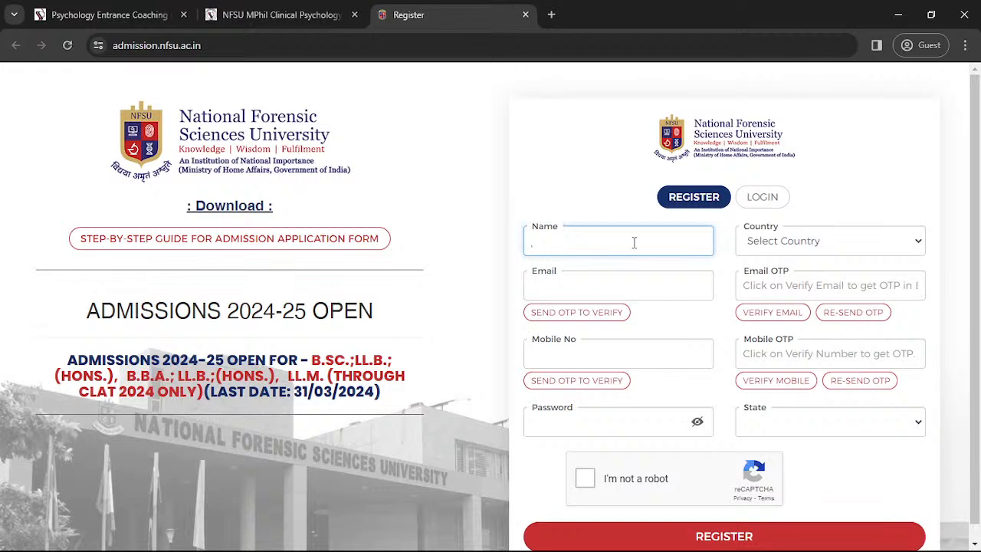
text(UPS Education)
Set the Country field to (+91) INDIA
key(Tab)
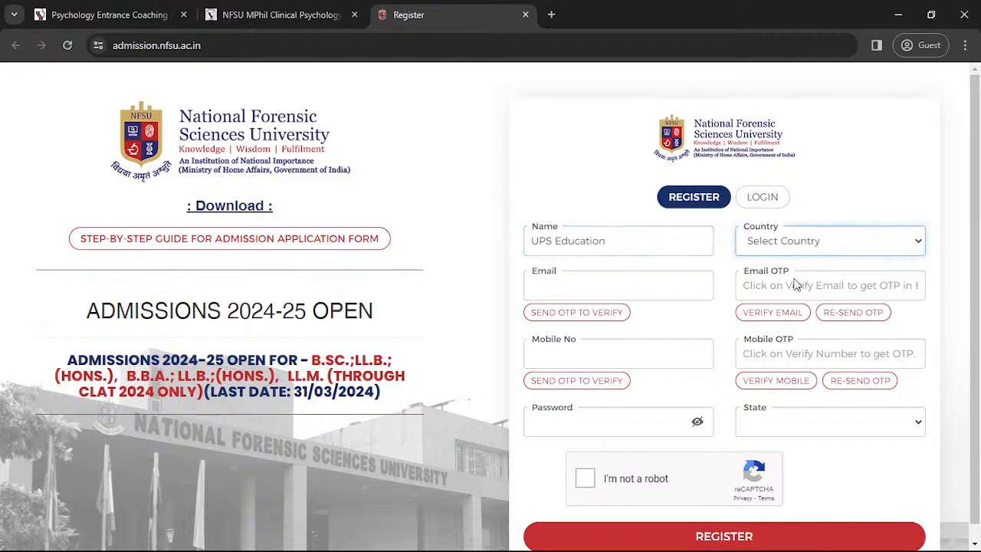
key(Down)
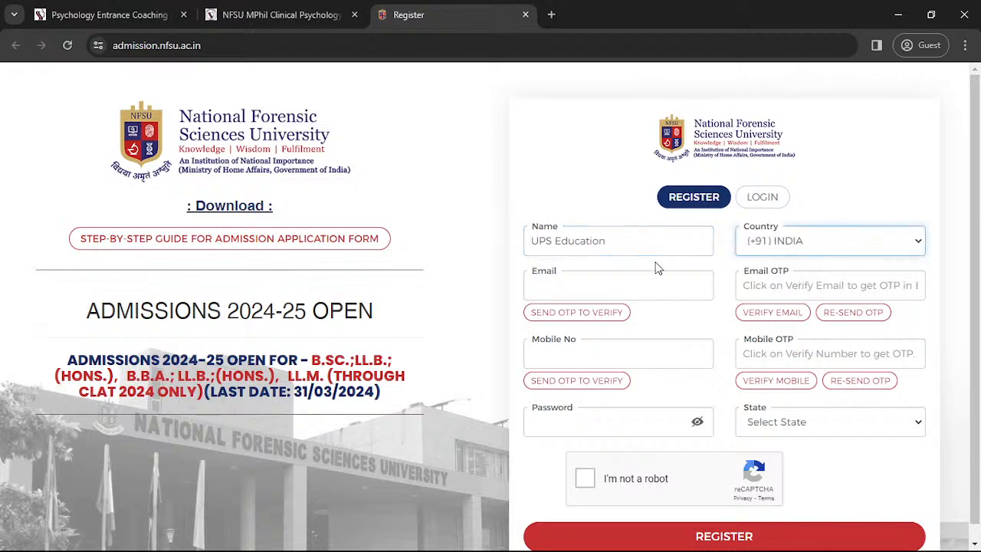
scroll(644, 267, down, 1)
Enter the applicant's e-mail, correct it, and request an OTP to verify it
click(636, 274)
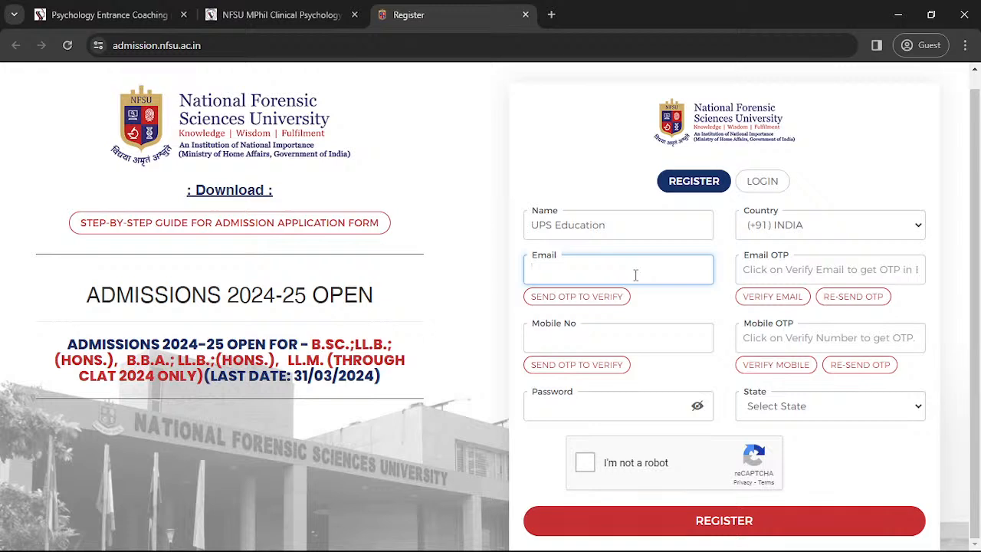
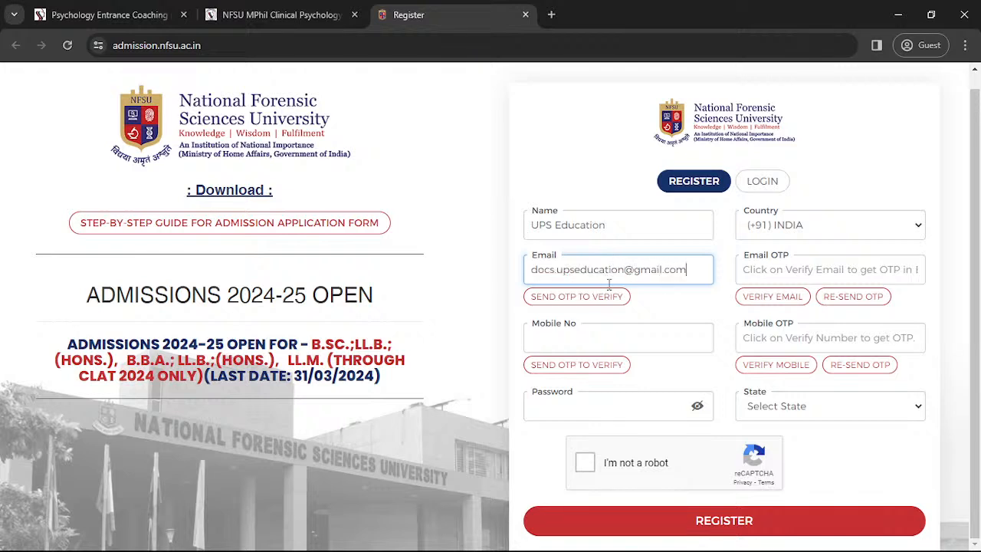
click(553, 304)
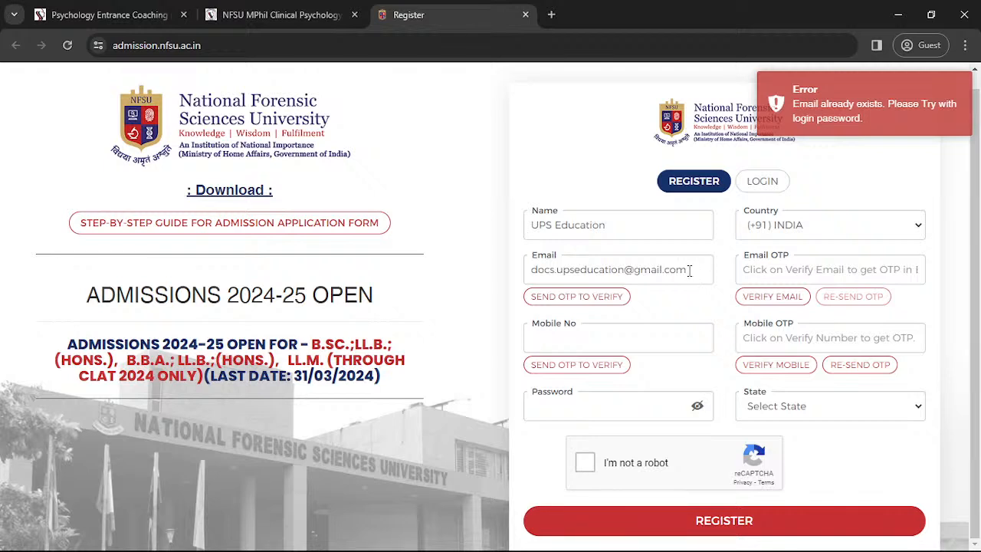
drag(690, 269, 454, 276)
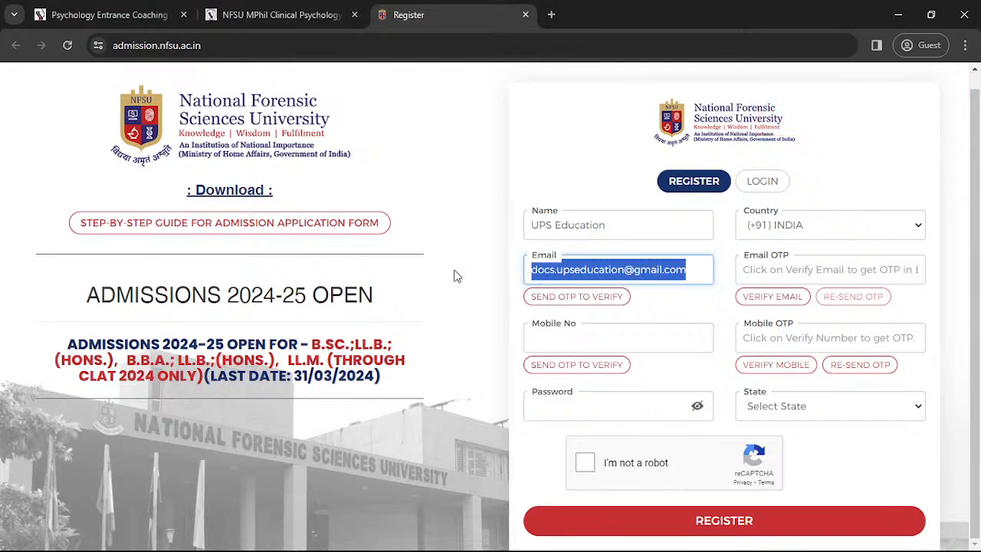
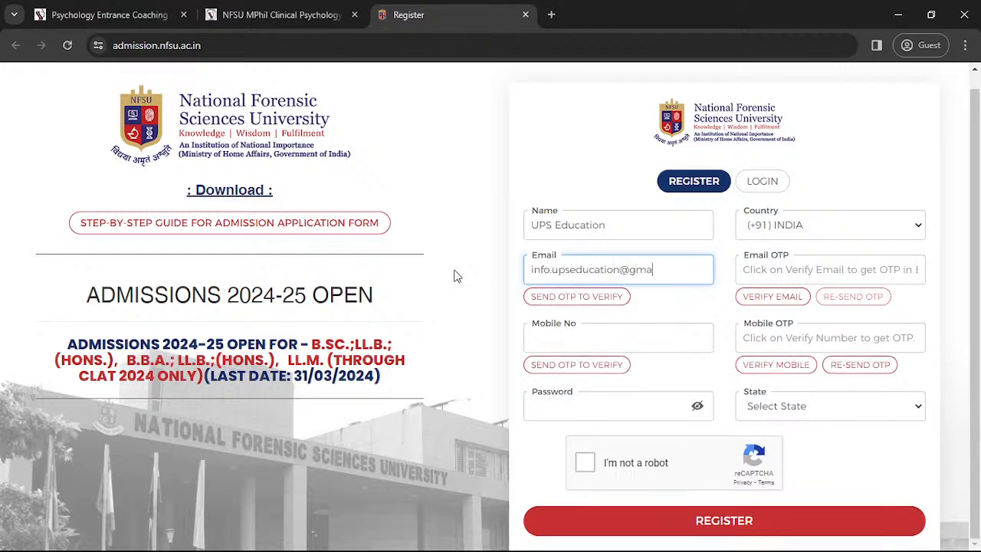
click(591, 299)
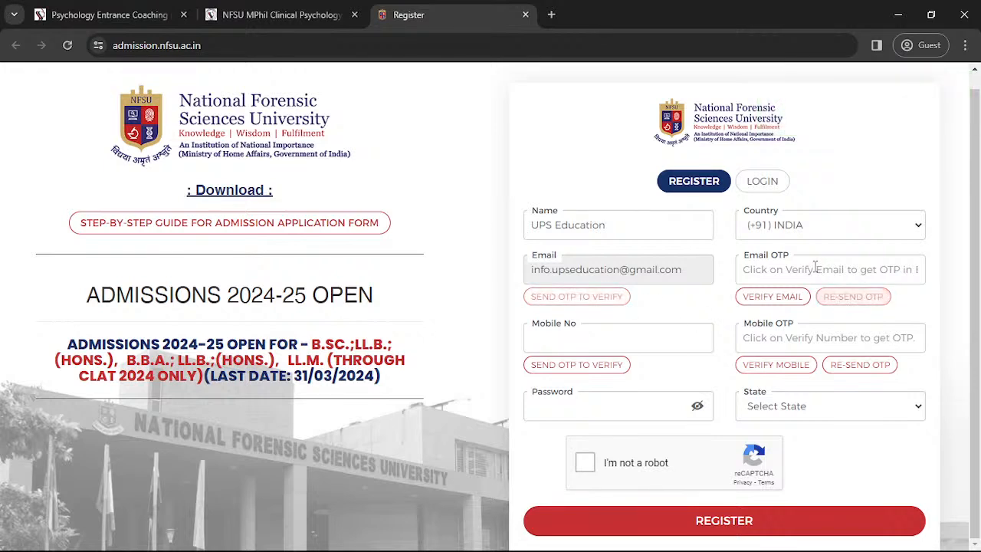
Enter the received e-mail OTP and verify the e-mail address
click(785, 280)
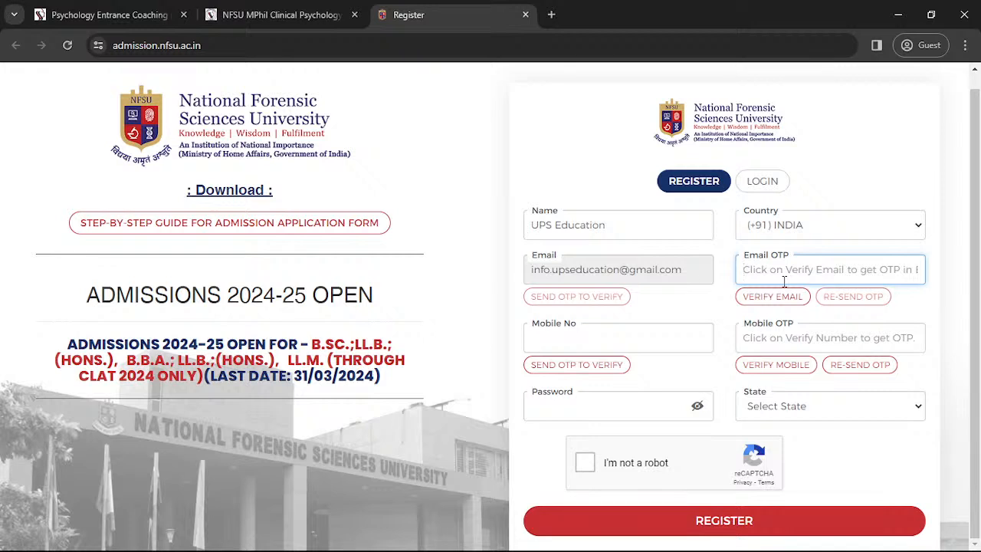
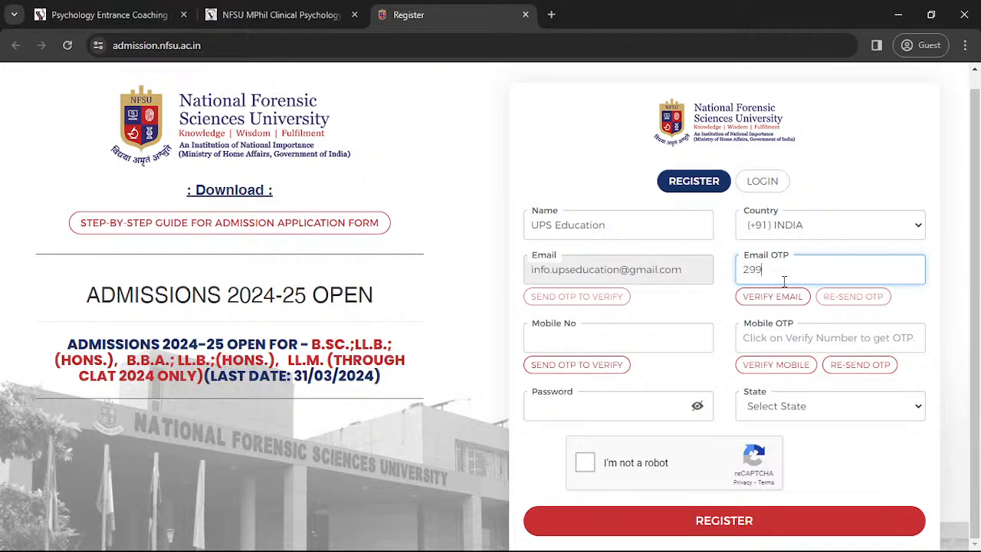
click(776, 297)
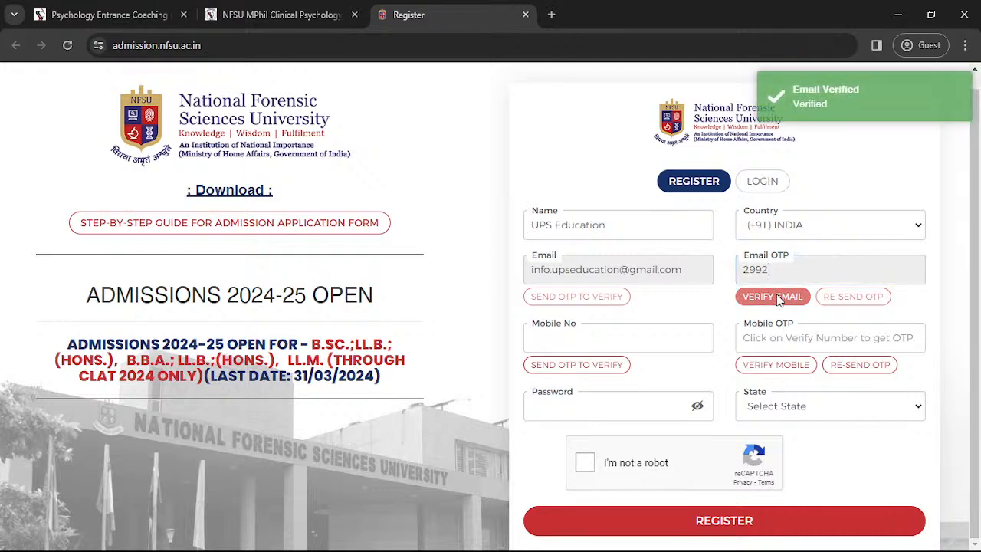
Enter the applicant's mobile number and request a verification OTP for it
click(610, 335)
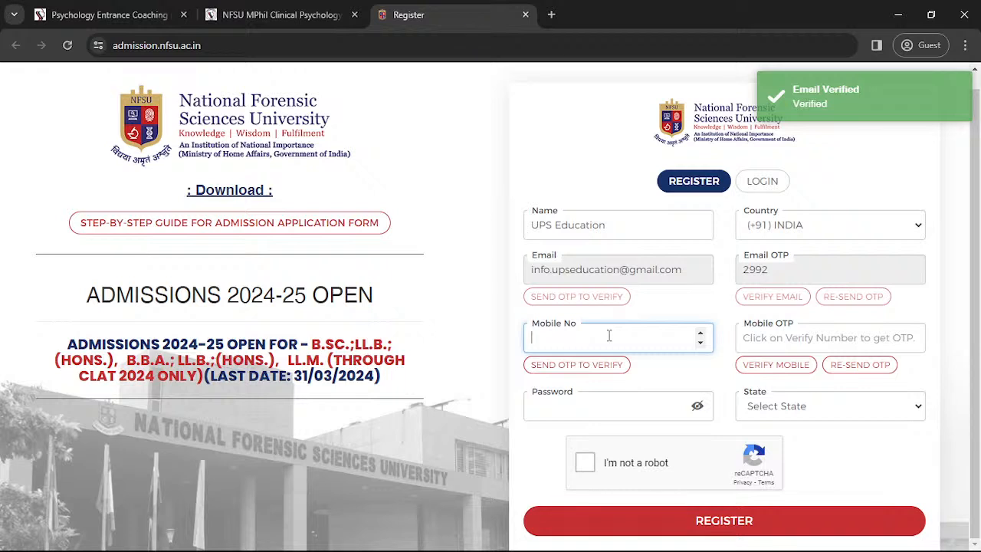
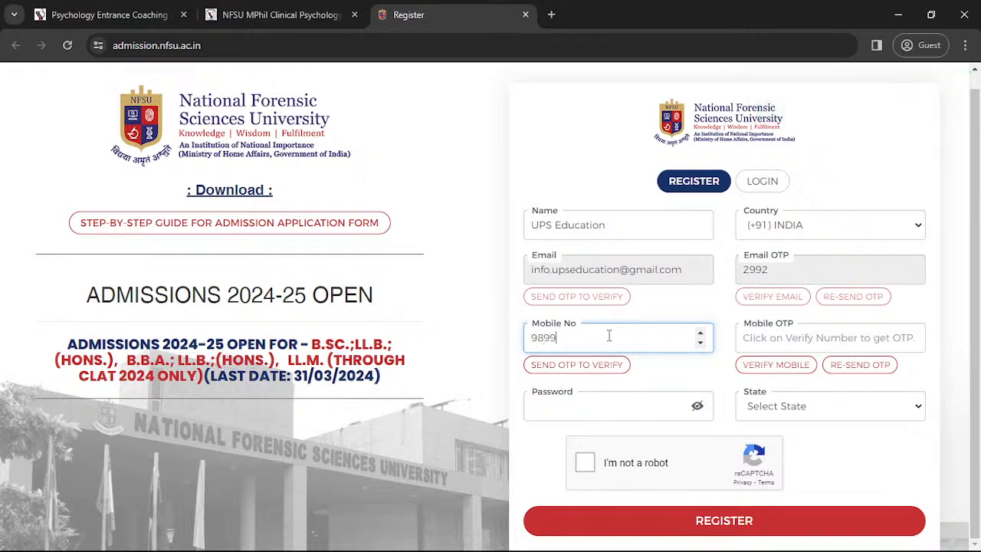
click(583, 372)
click(582, 373)
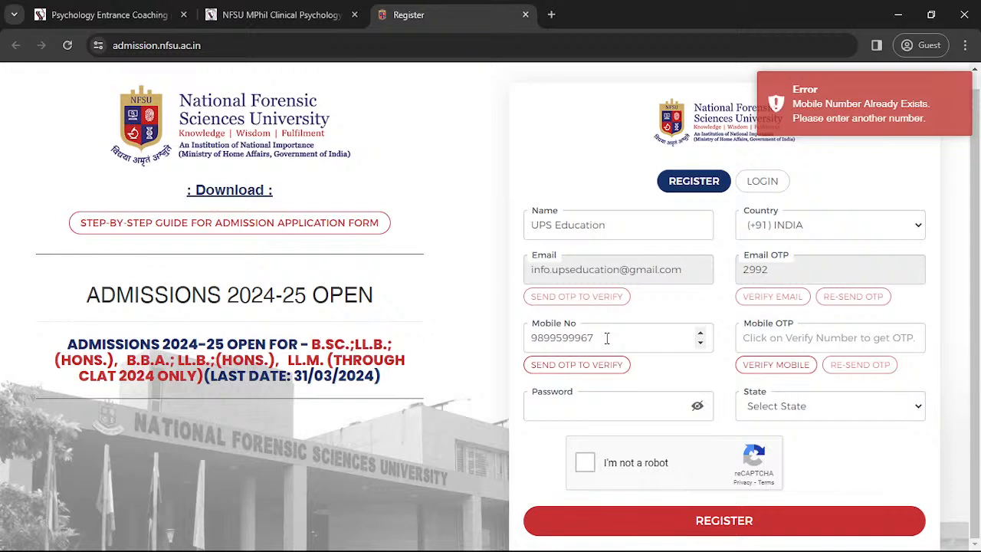
Replace the already-registered number with a different mobile number and send the OTP again
click(606, 338)
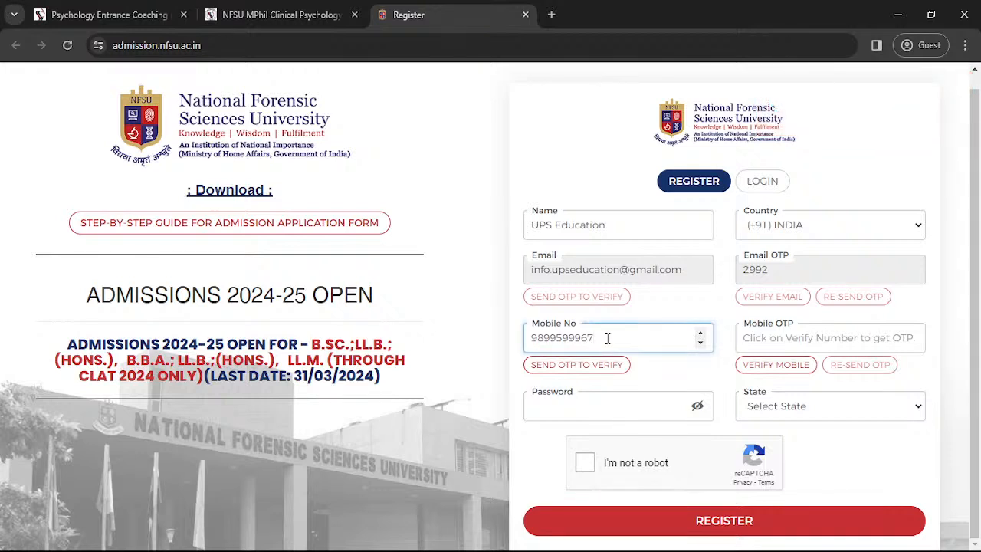
key(BackSpace)
key(BackSpace)
key(BackSpace)
key(BackSpace)
key(BackSpace)
key(BackSpace)
key(BackSpace)
key(BackSpace)
key(BackSpace)
key(BackSpace)
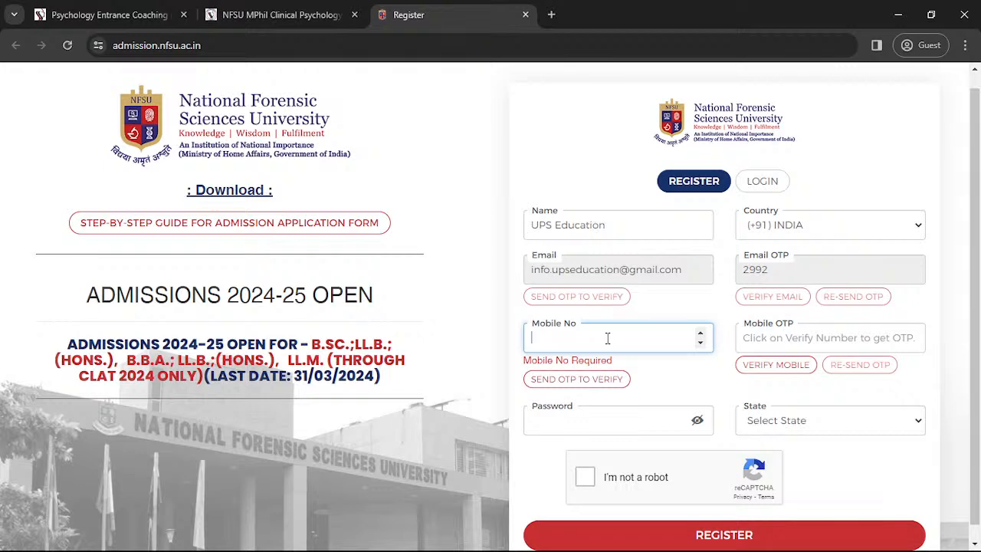
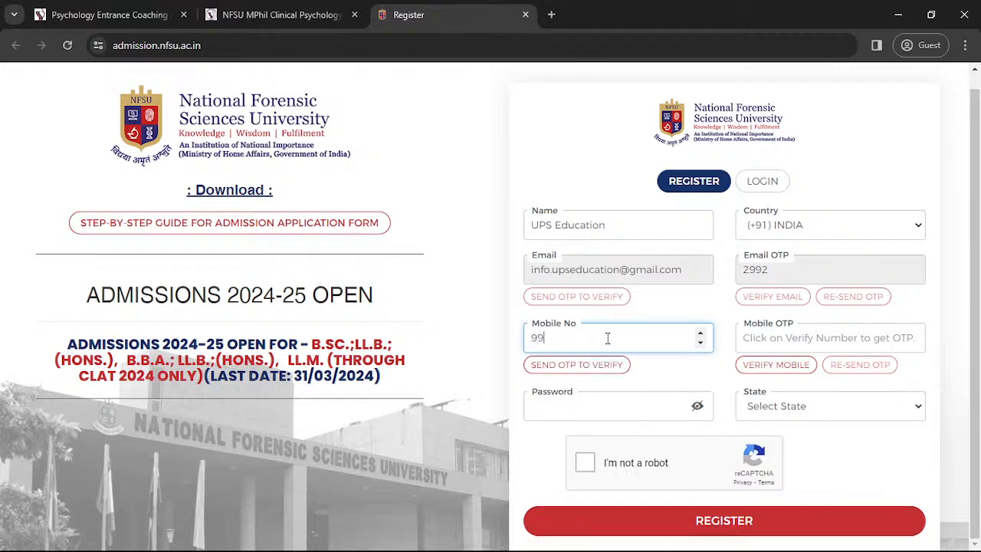
click(579, 371)
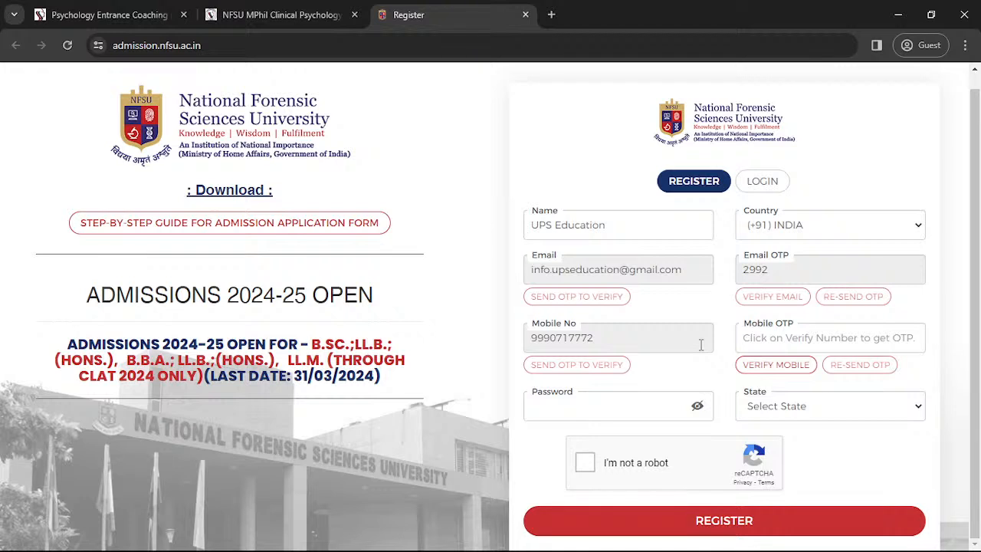
click(743, 337)
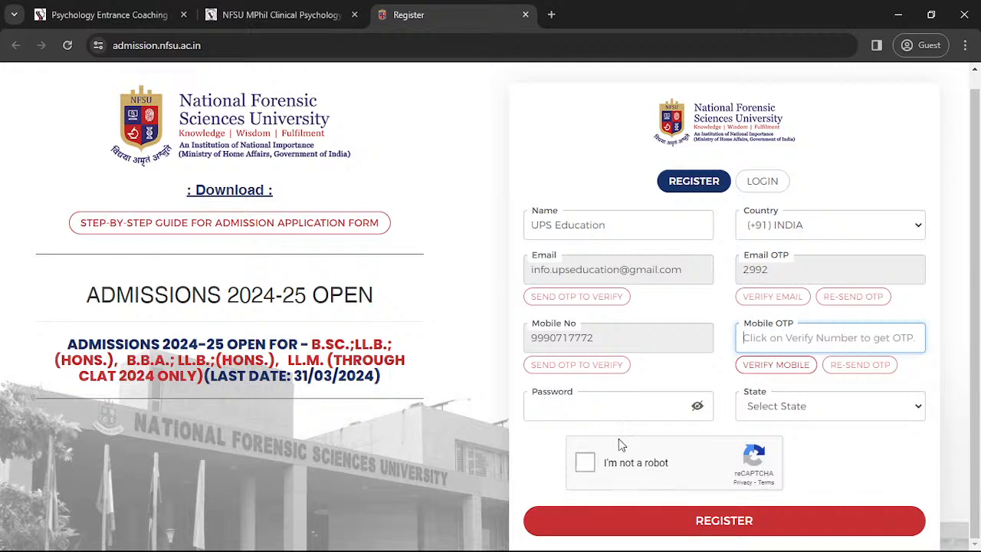
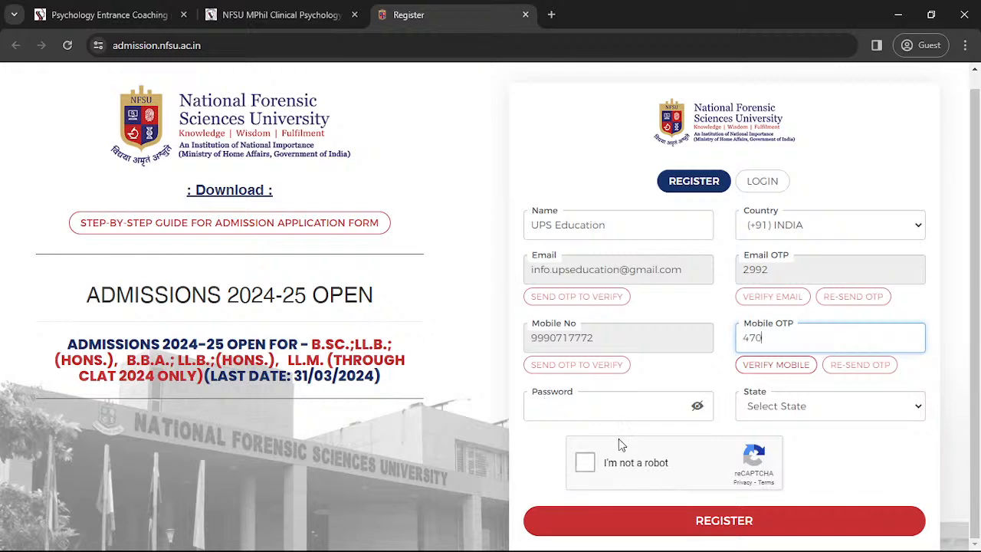
Verify the mobile number with the received OTP and enter the account password
click(786, 367)
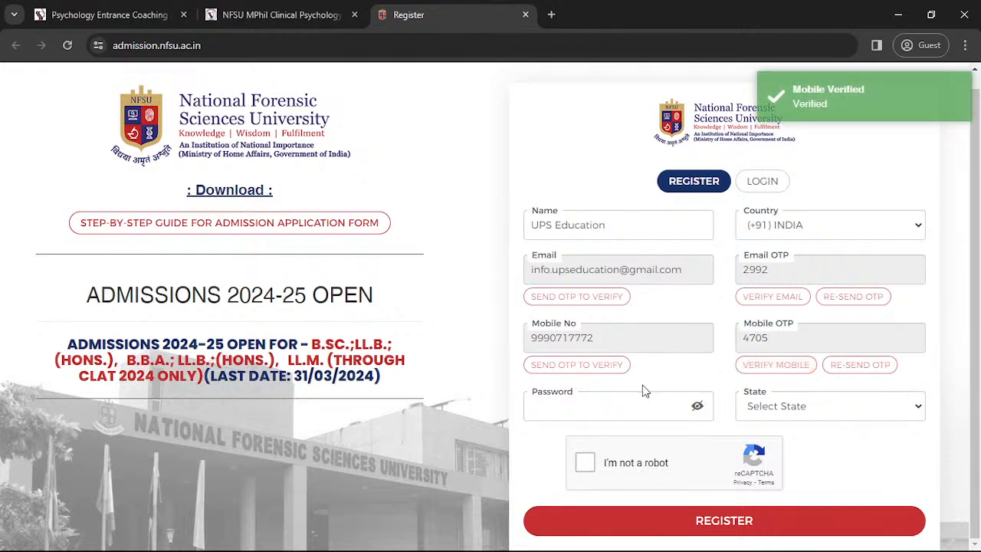
click(606, 406)
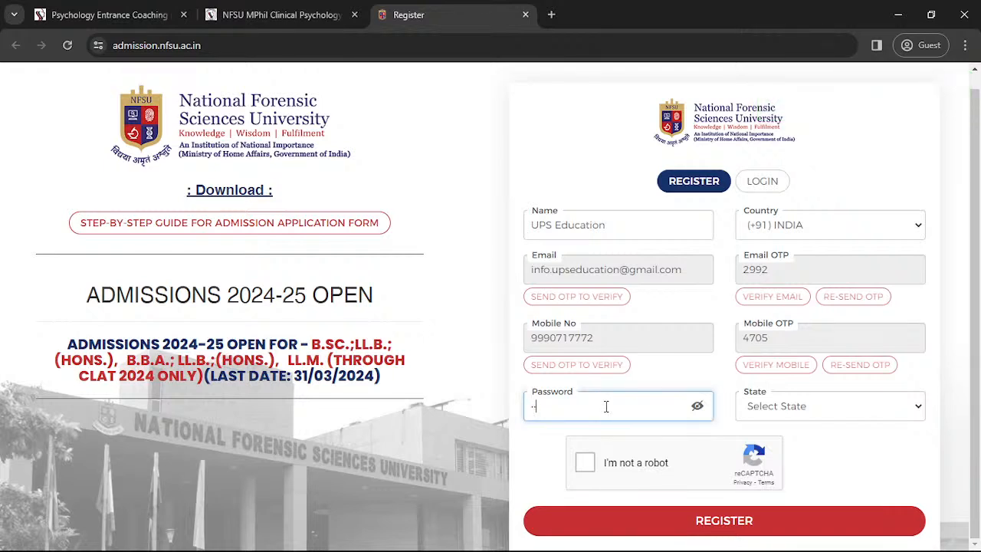
text(****)
Choose DELHI as the state, pass the reCAPTCHA, and submit the registration
key(Tab)
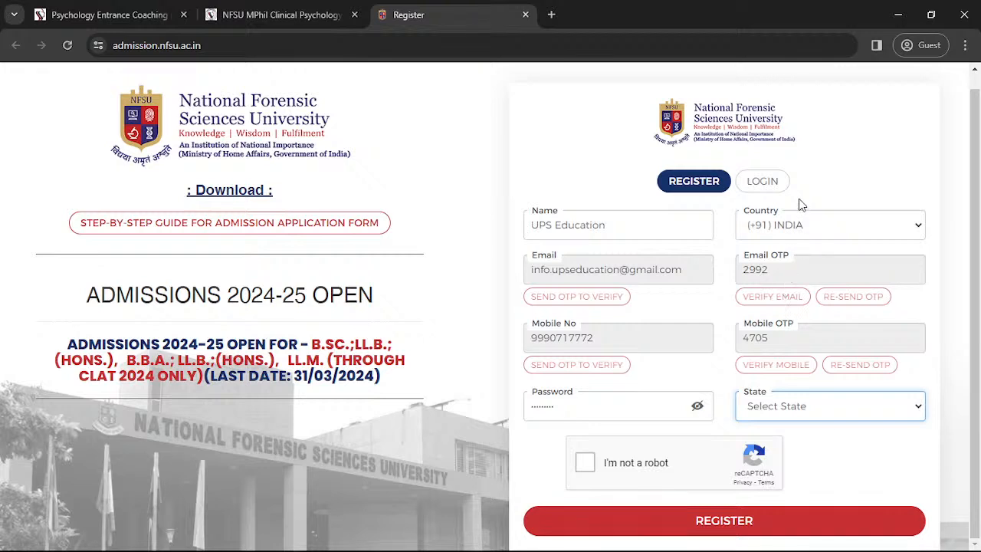
key(d)
key(d)
key(d)
click(584, 463)
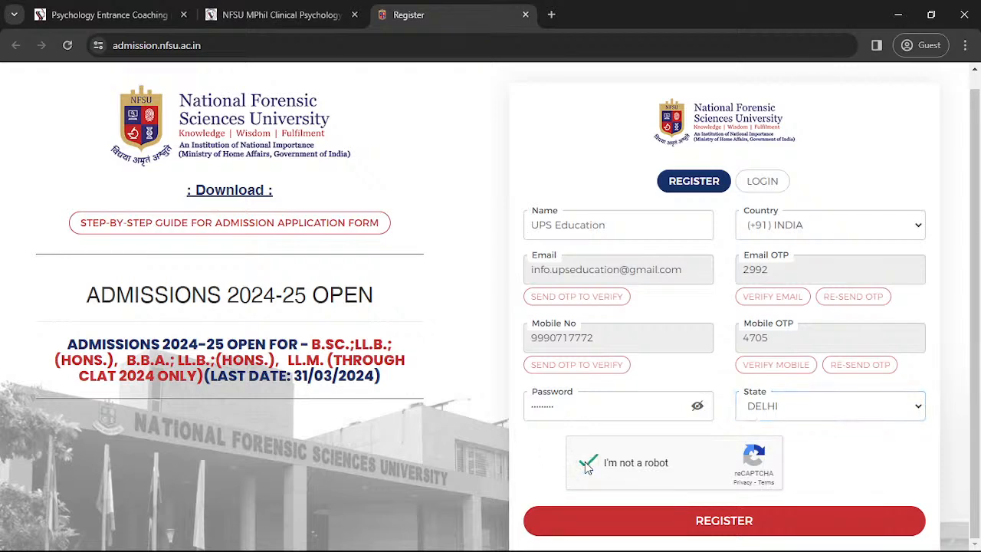
click(739, 524)
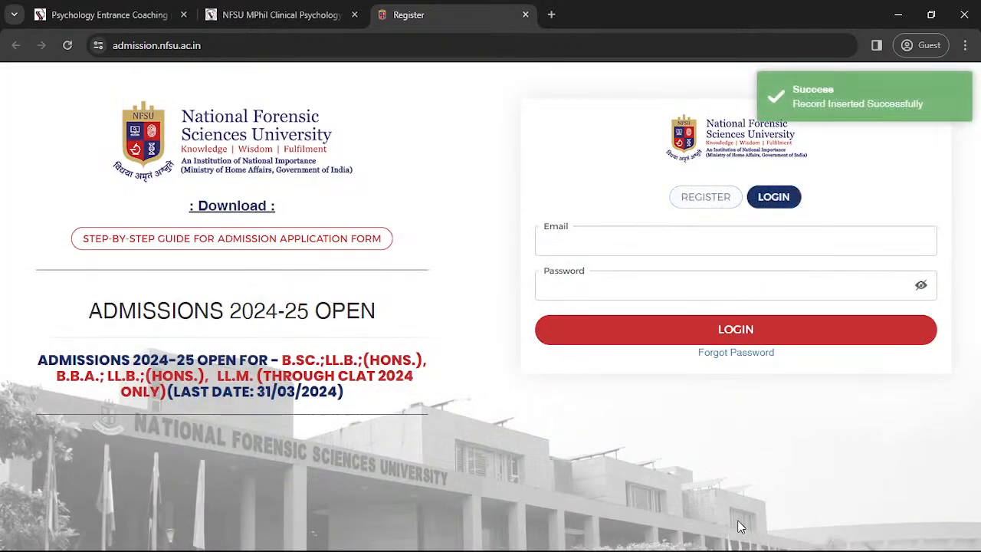
Log in to the admission portal with the registered e-mail and password
click(686, 246)
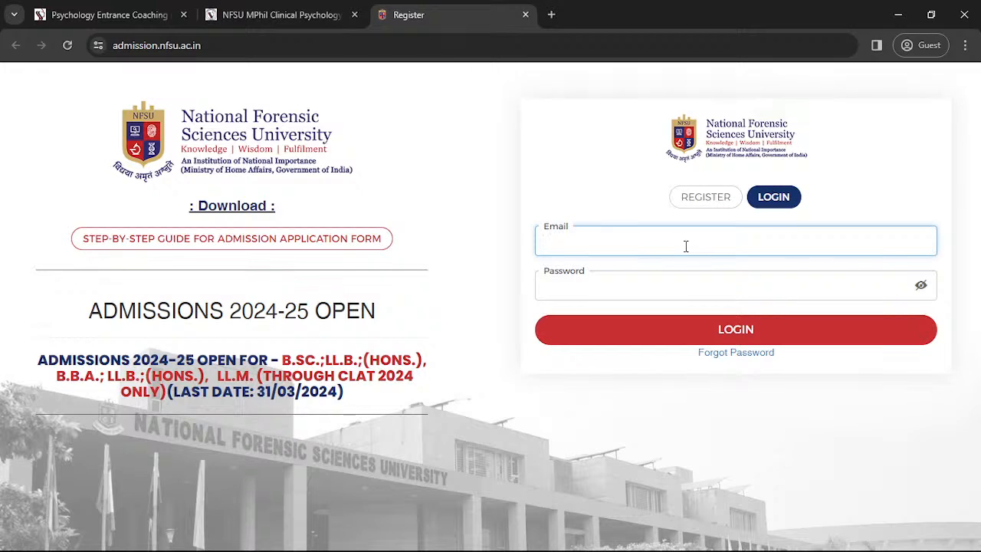
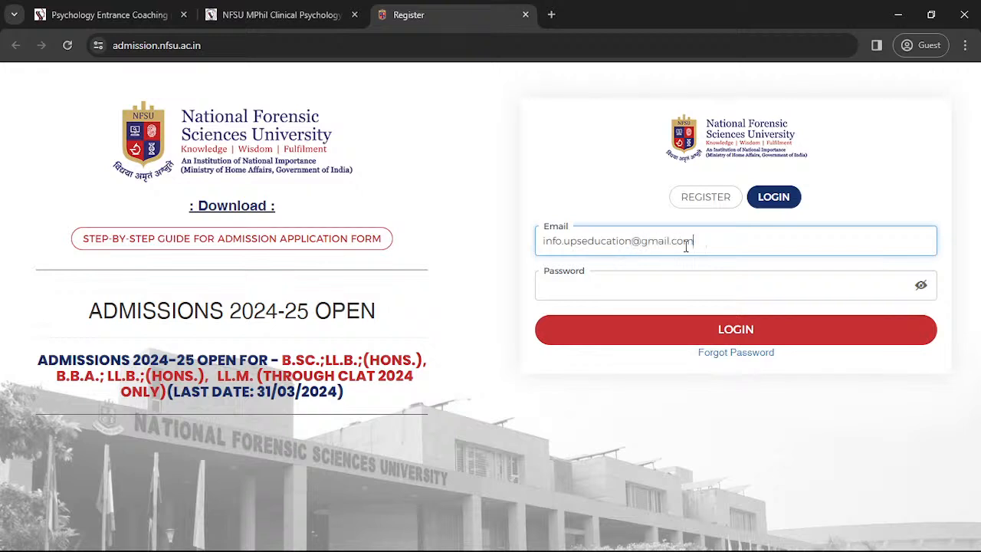
key(Tab)
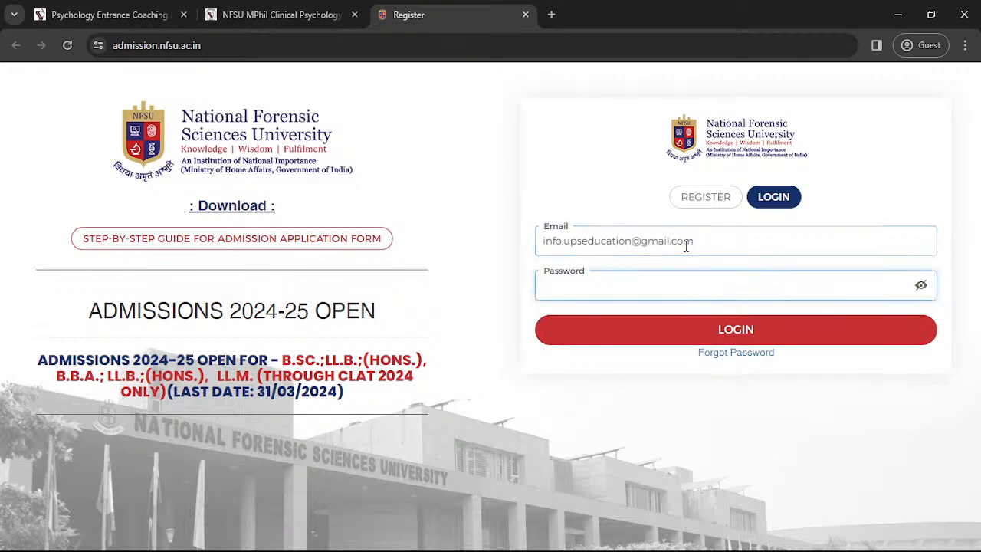
text(*********)
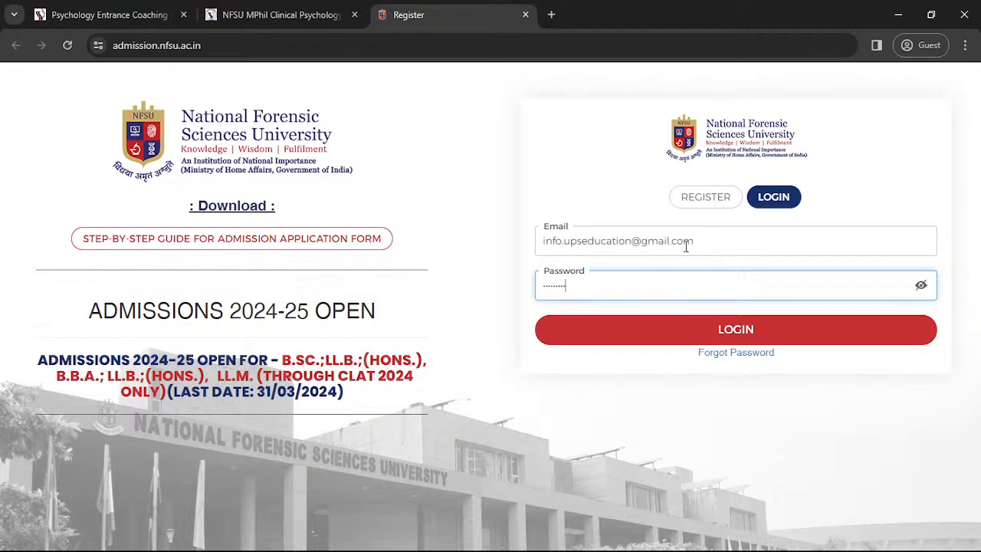
click(708, 342)
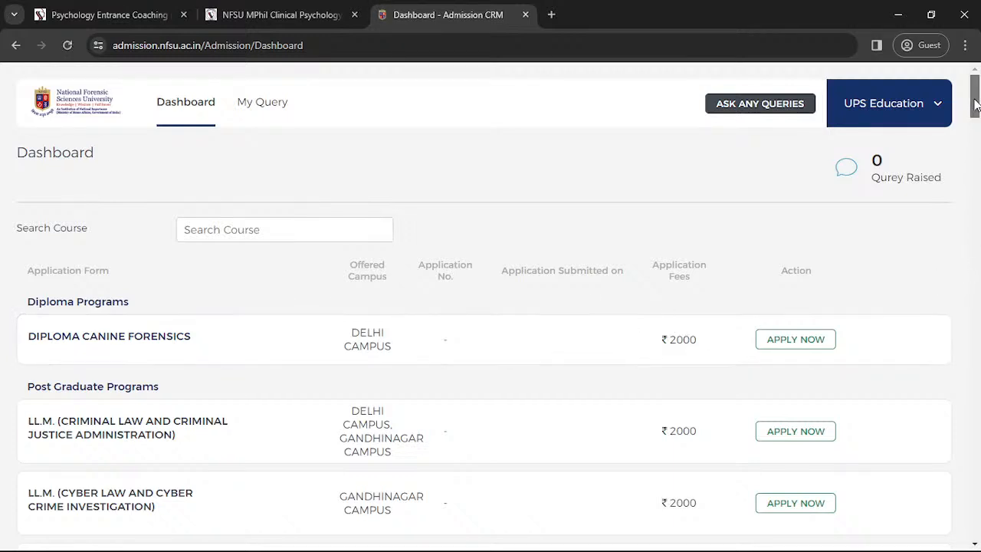
Scroll the dashboard's course table to the M.PHIL. IN CLINICAL PSYCHOLOGY (RCI APPROVED) row
drag(977, 105, 977, 132)
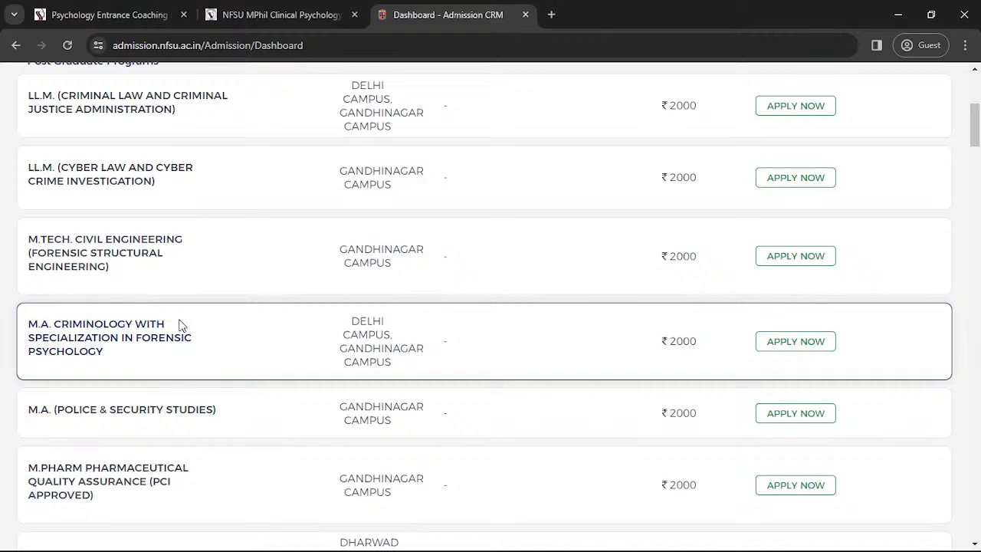
scroll(192, 329, down, 2)
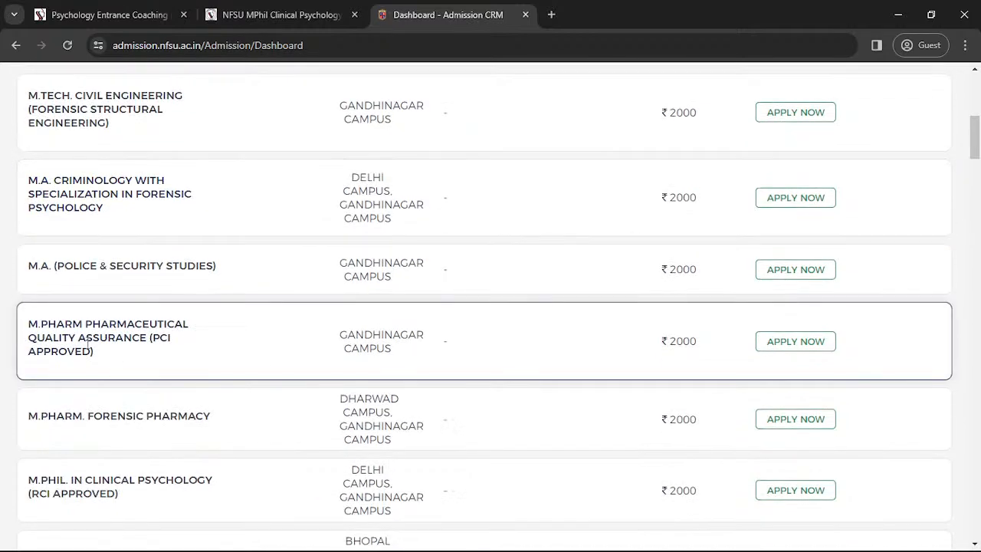
scroll(198, 335, down, 2)
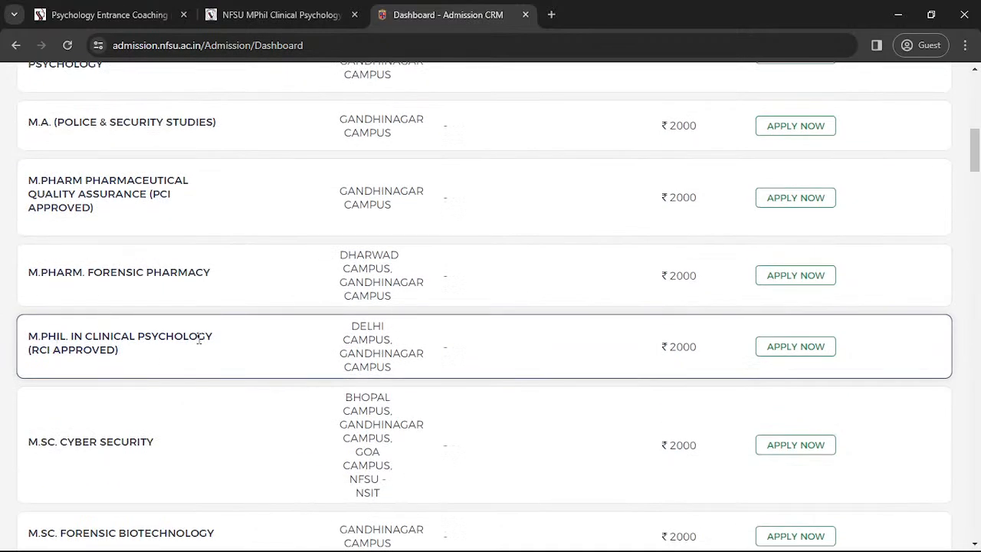
scroll(198, 338, down, 2)
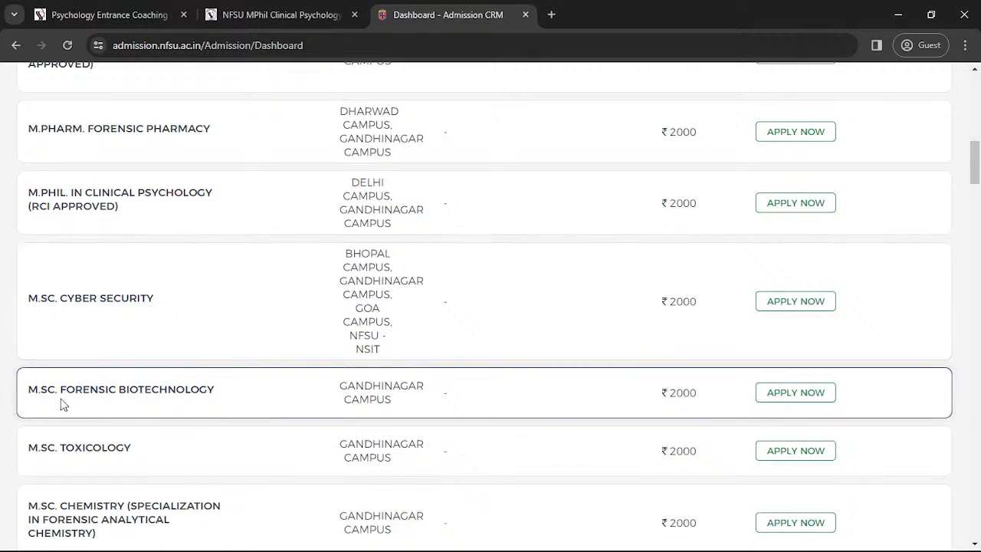
scroll(154, 343, up, 2)
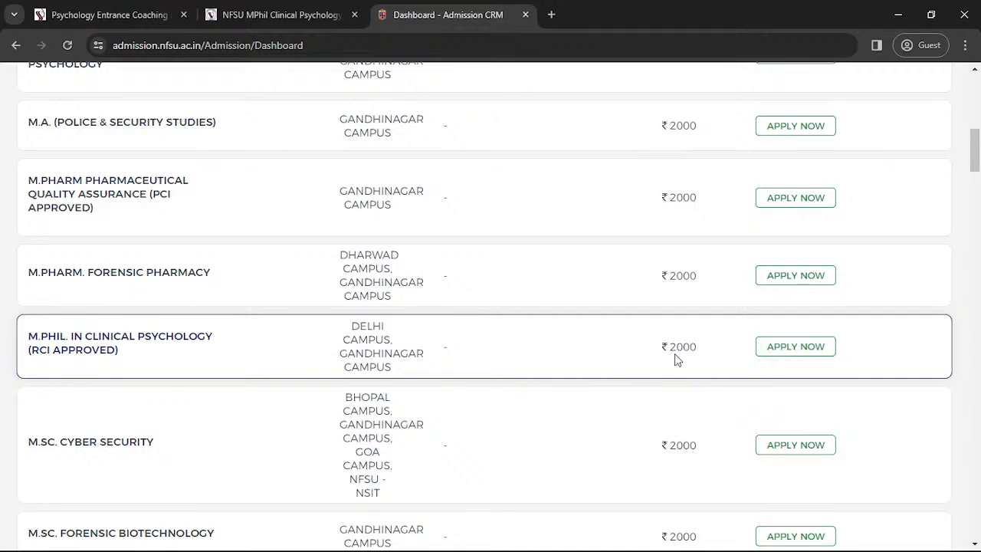
Start the M.Phil. Clinical Psychology application and scroll through the Academic Regulations dialog
click(789, 348)
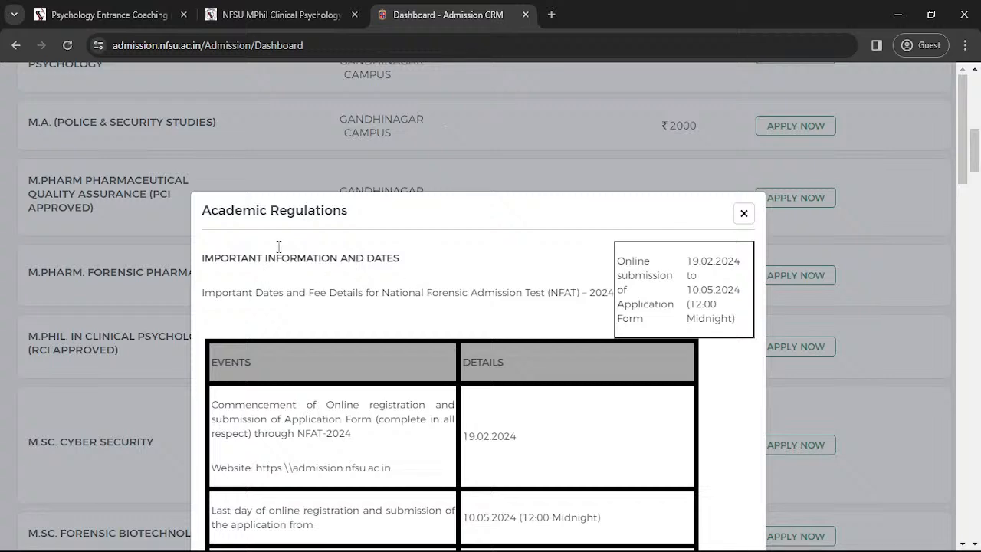
scroll(393, 278, down, 2)
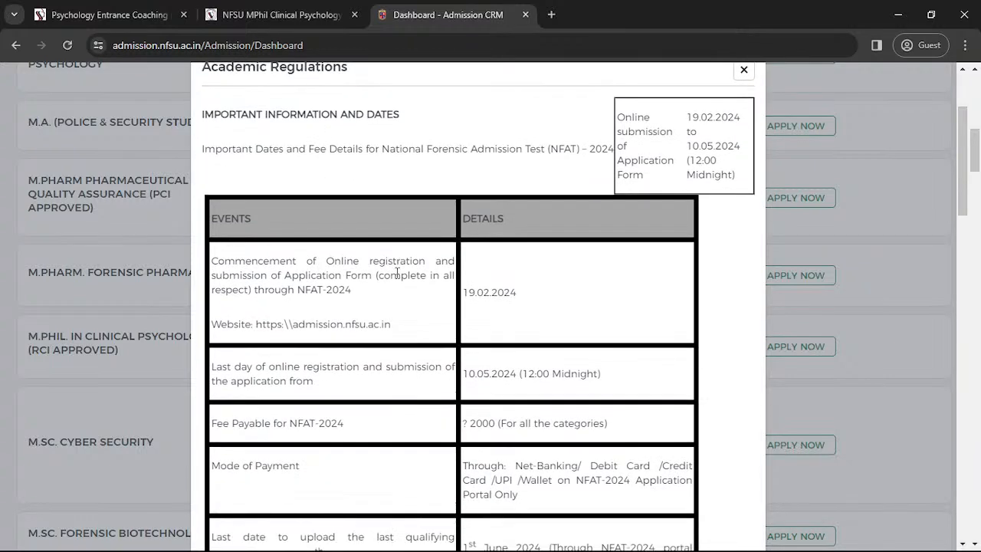
scroll(399, 276, up, 2)
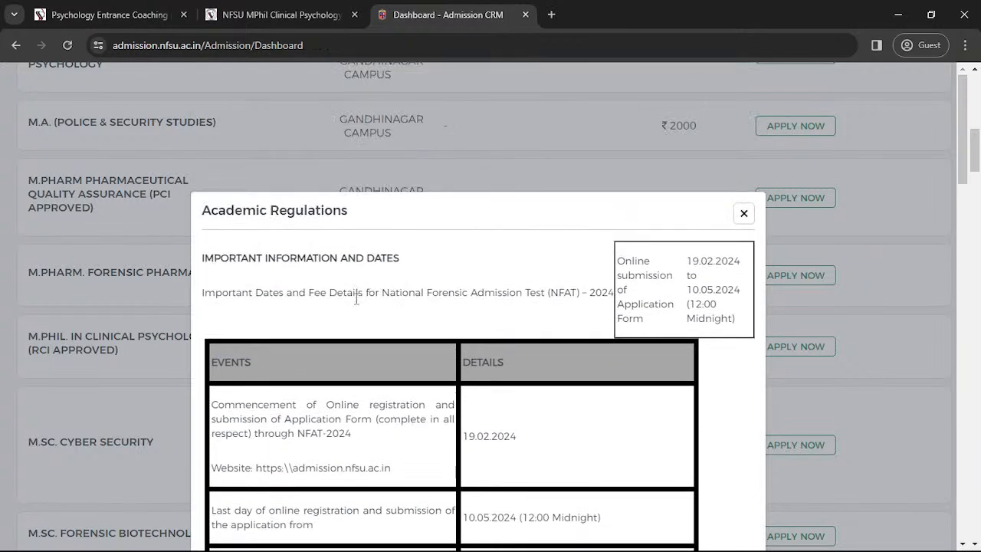
scroll(355, 306, down, 2)
scroll(478, 292, down, 2)
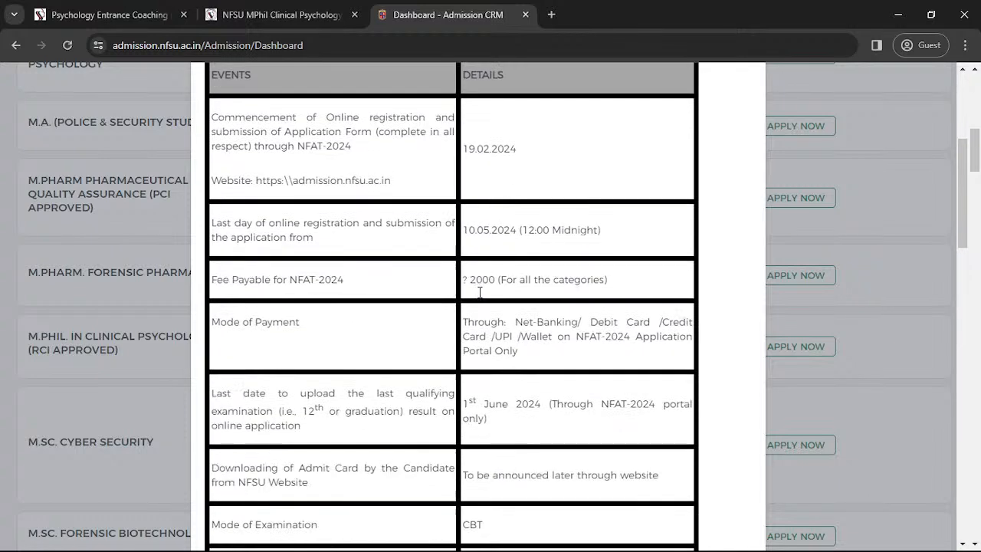
scroll(510, 265, down, 2)
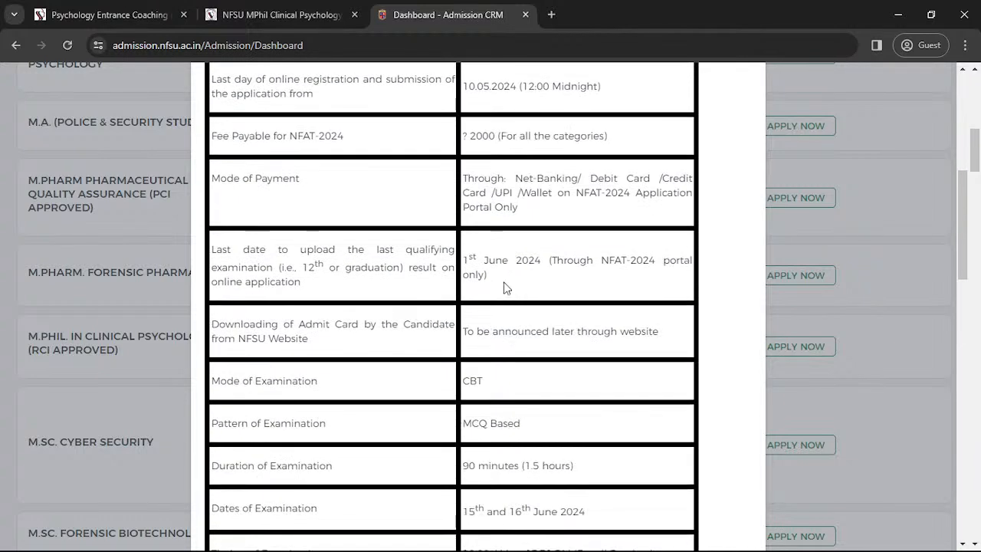
scroll(504, 287, down, 2)
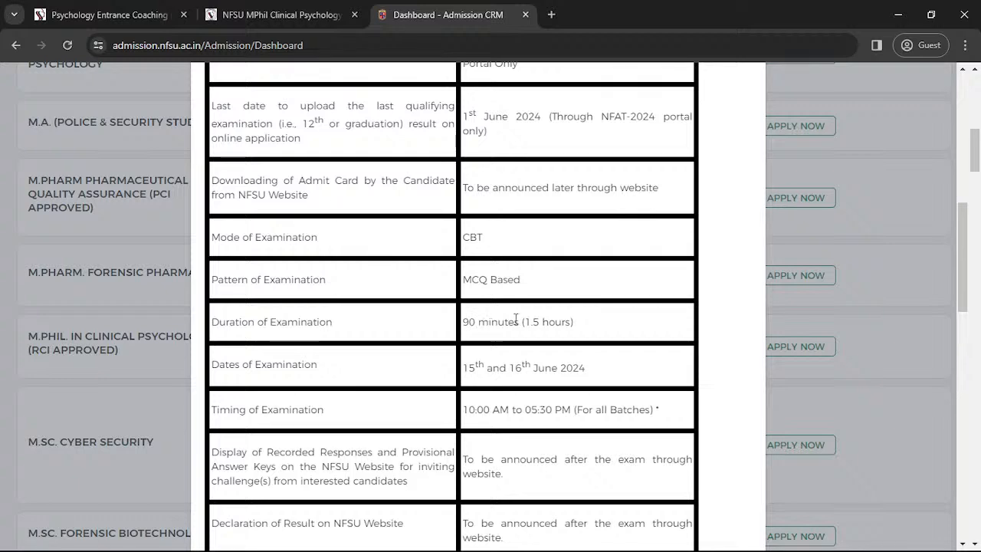
Read to the end of the regulations, tick 'I agree to the above terms and conditions', and continue
scroll(573, 312, down, 2)
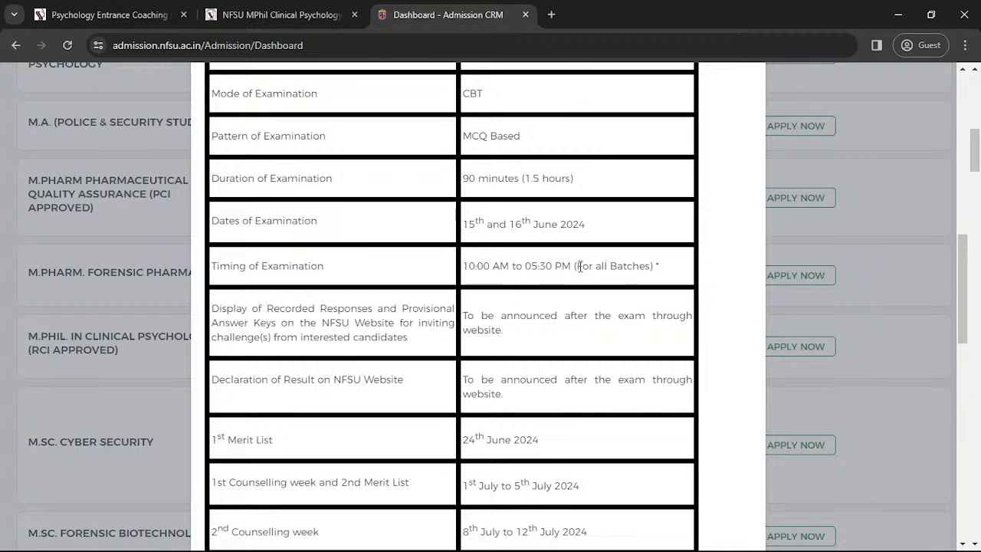
scroll(580, 266, down, 2)
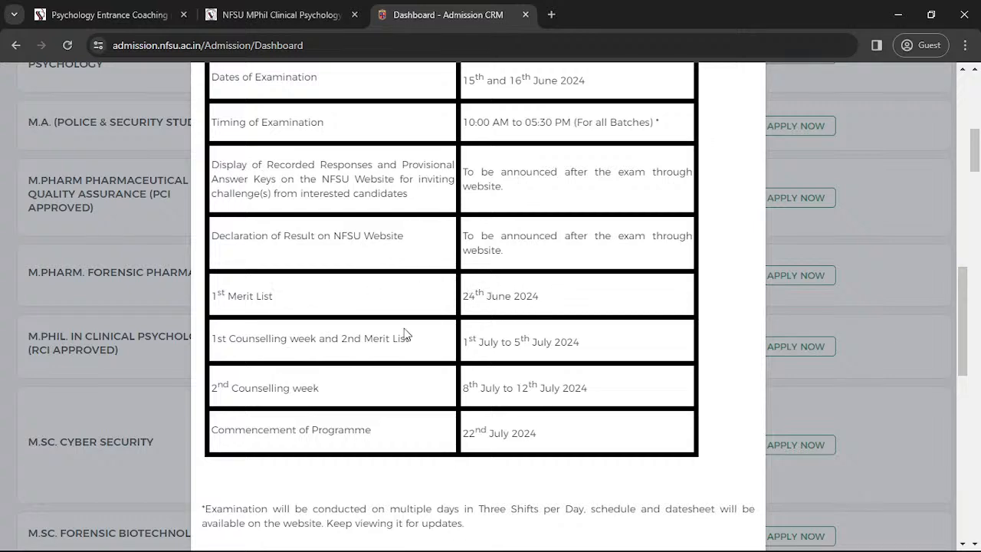
scroll(505, 346, down, 12)
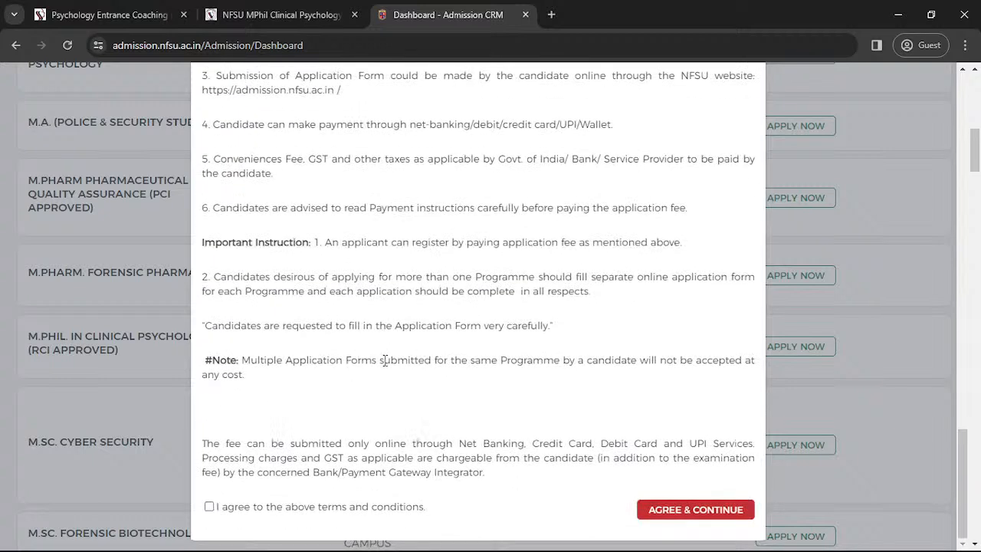
scroll(385, 361, down, 2)
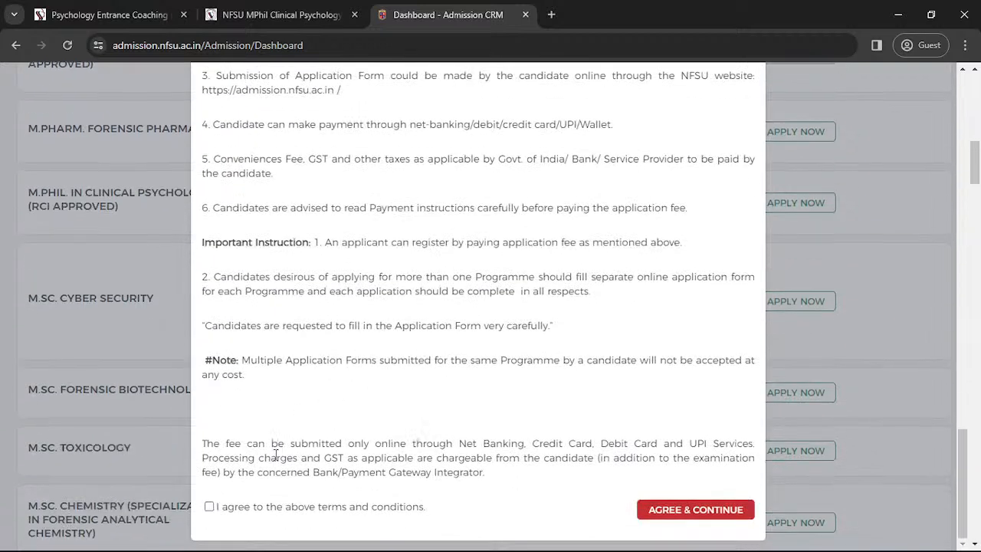
click(210, 508)
click(691, 514)
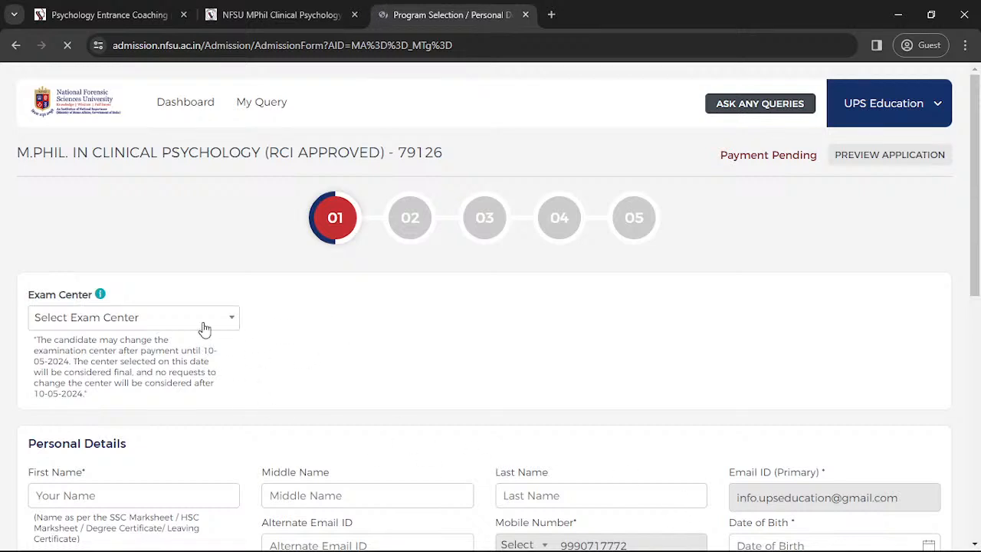
Choose Delhi from the Exam Center dropdown list
click(96, 325)
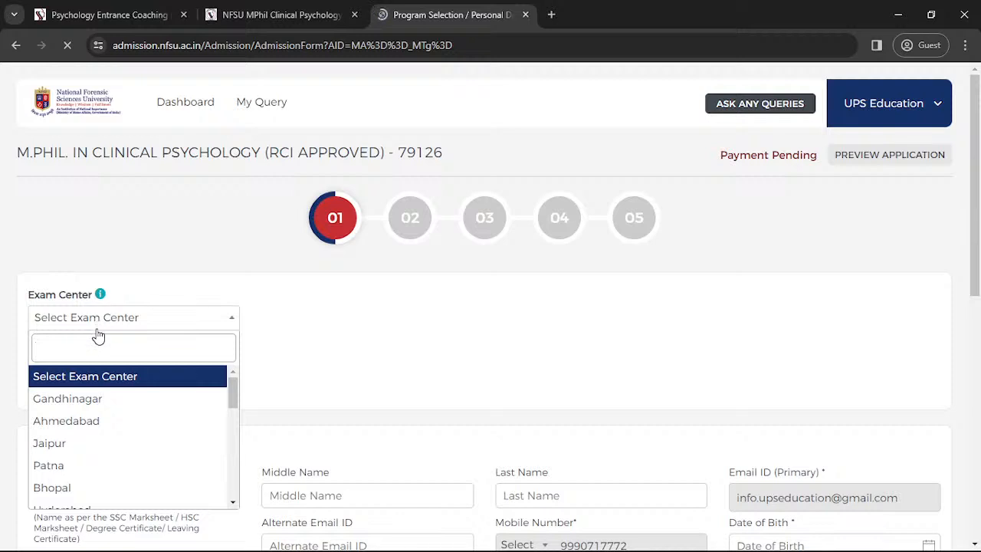
scroll(106, 391, down, 2)
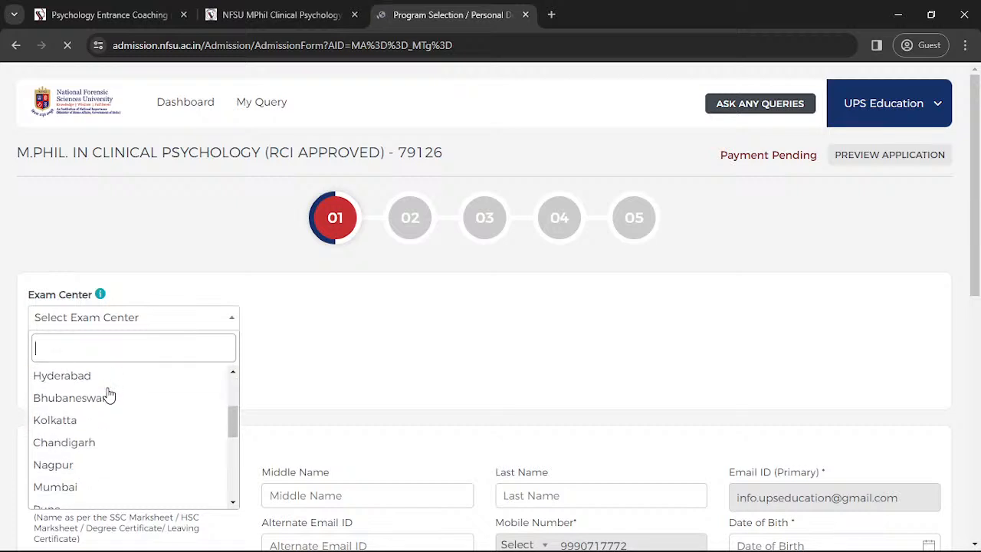
scroll(111, 429, down, 3)
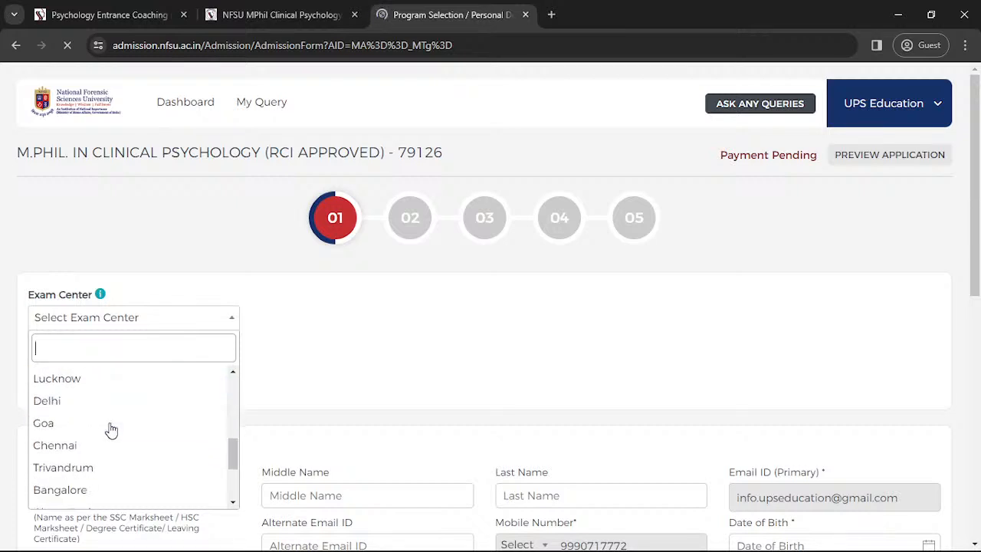
click(56, 403)
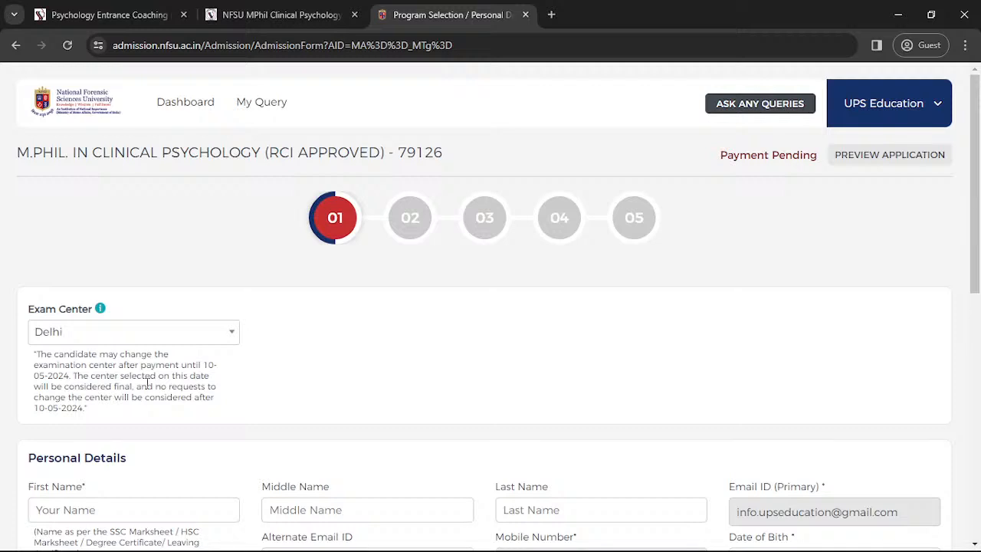
Enter the applicant's first name in the personal details
scroll(199, 361, down, 2)
scroll(219, 291, down, 2)
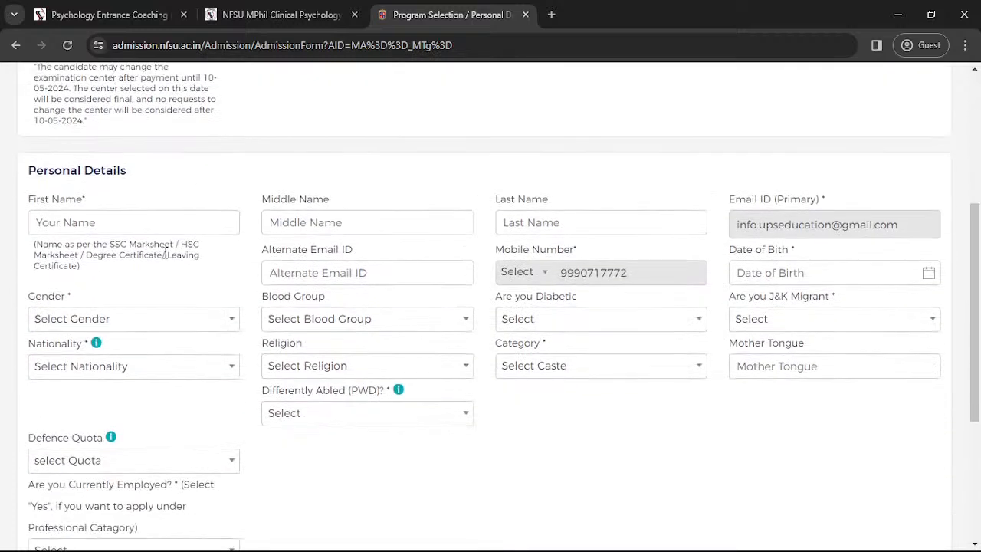
click(97, 223)
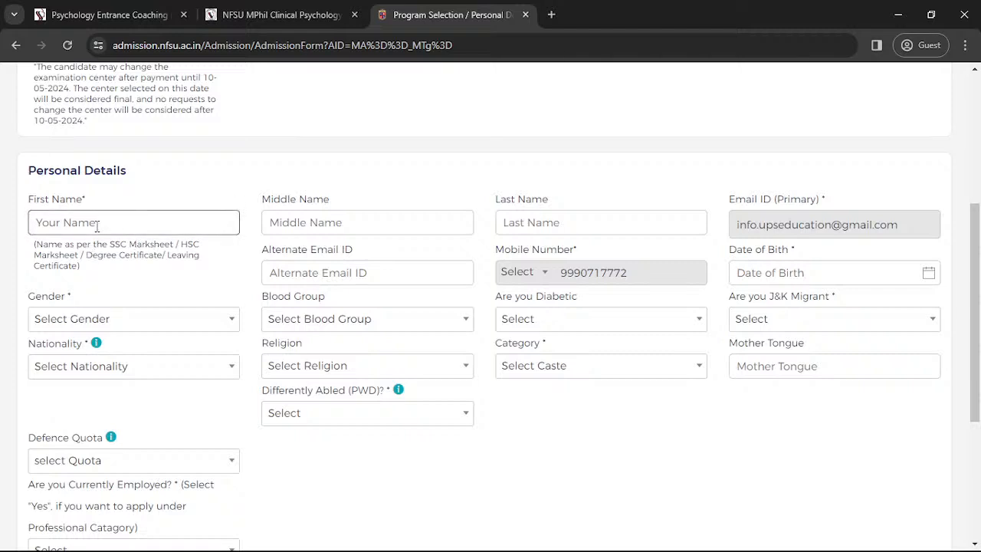
text(UPS Education)
click(309, 223)
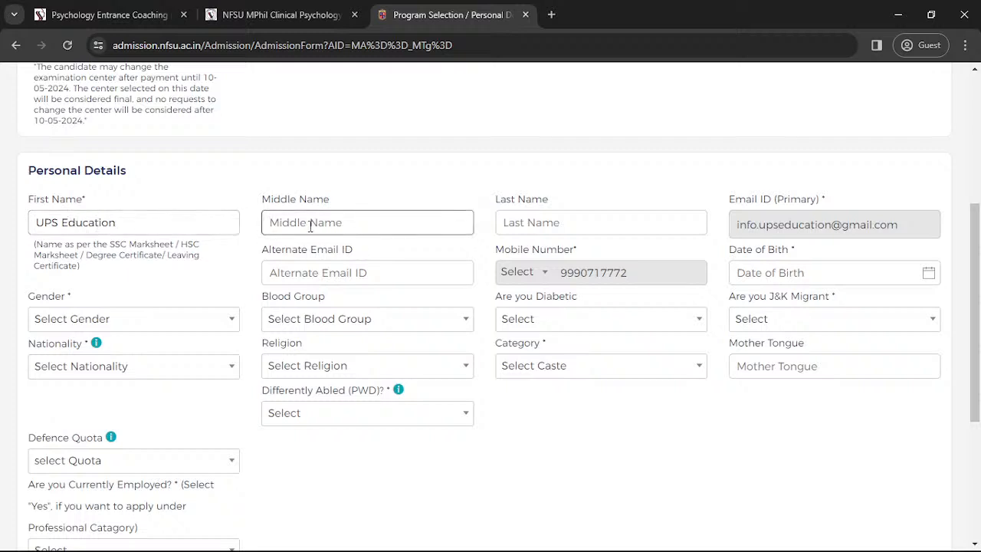
click(555, 225)
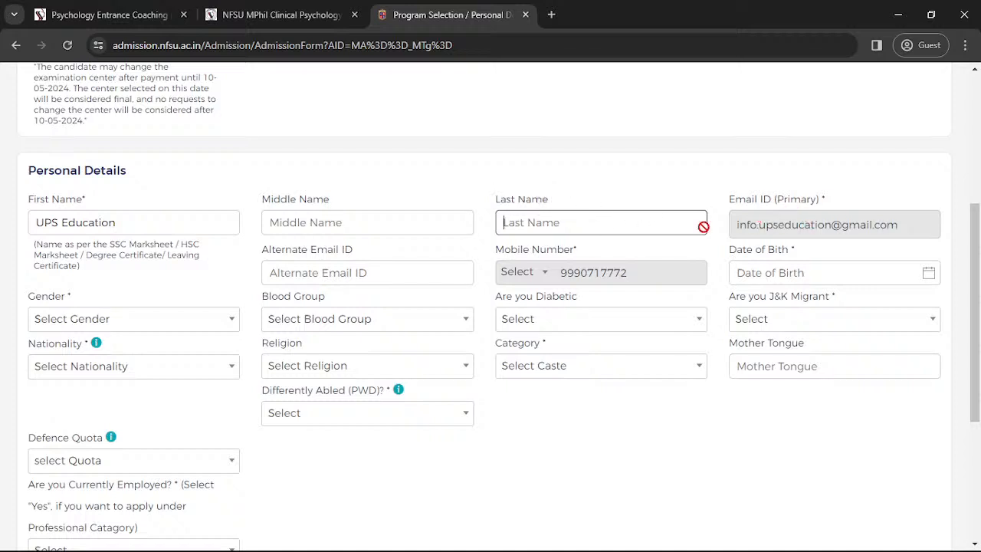
scroll(328, 211, down, 2)
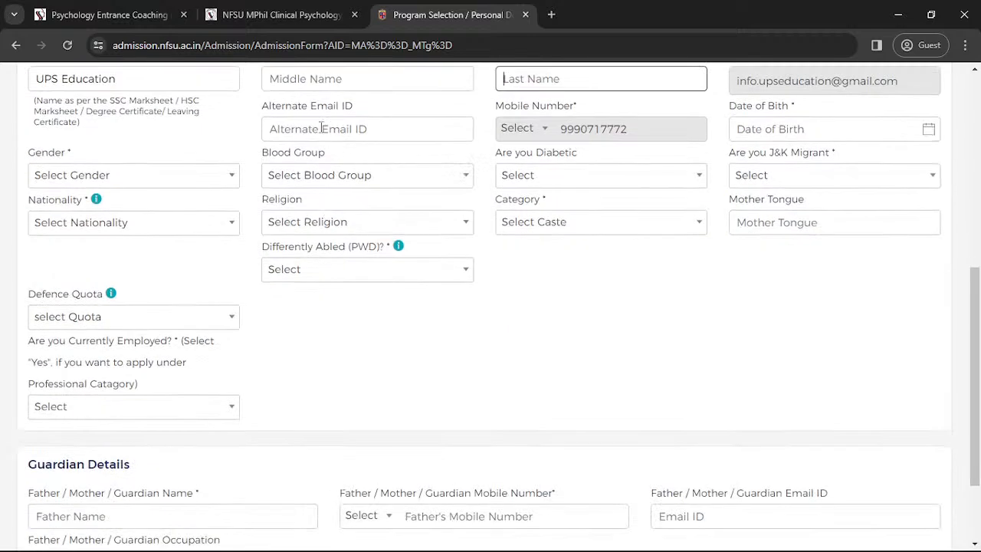
scroll(418, 149, up, 2)
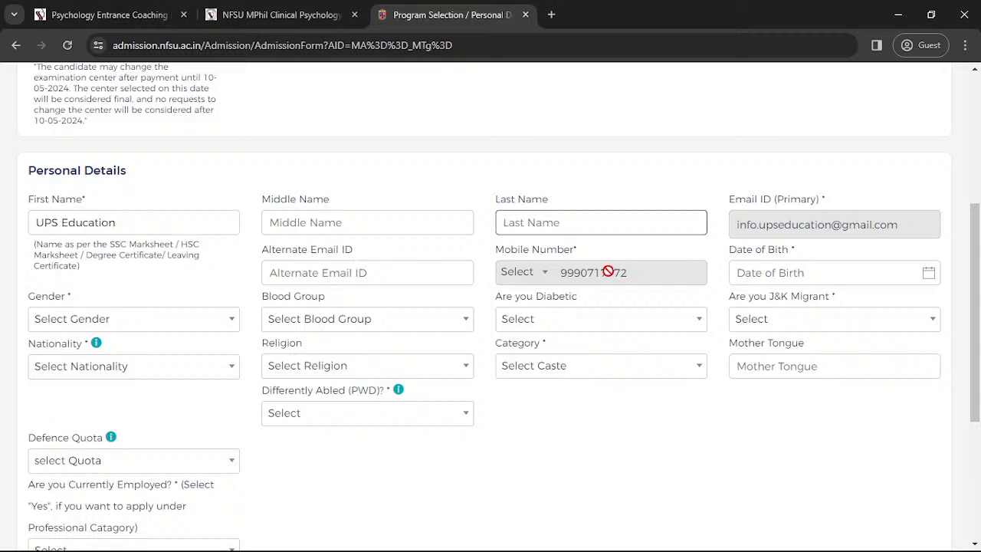
Set the date of birth to 02-12-1995 using the date picker
click(811, 274)
click(850, 318)
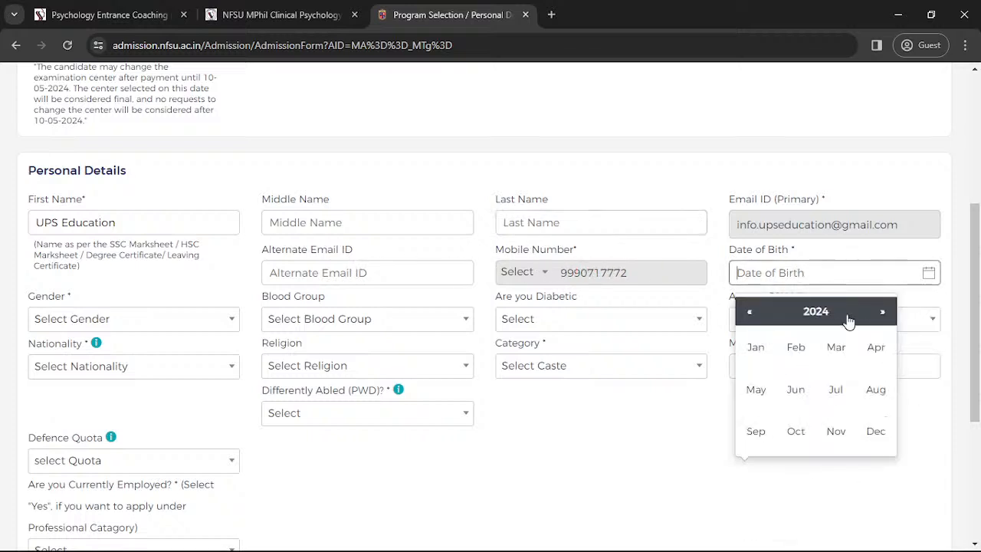
click(825, 319)
click(751, 317)
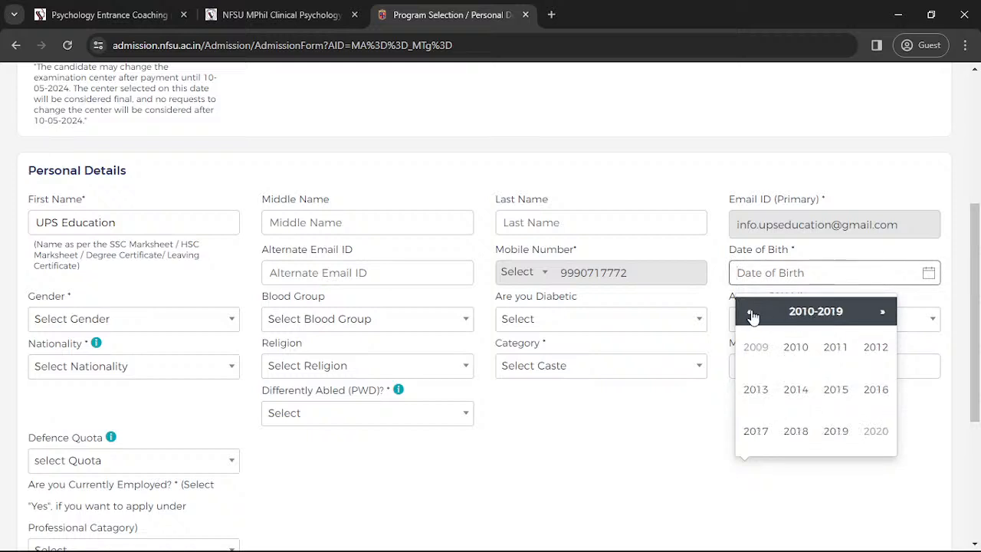
click(751, 318)
click(751, 317)
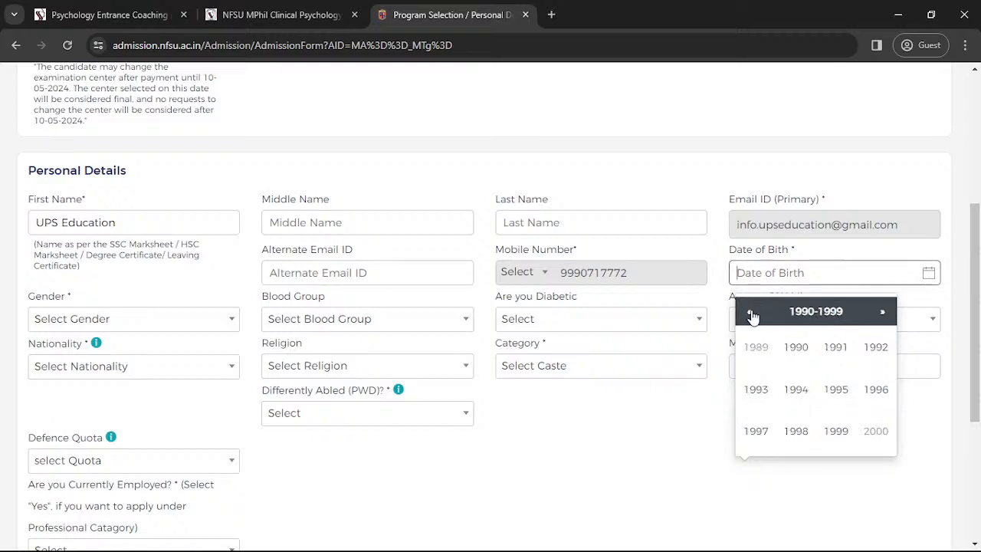
click(851, 392)
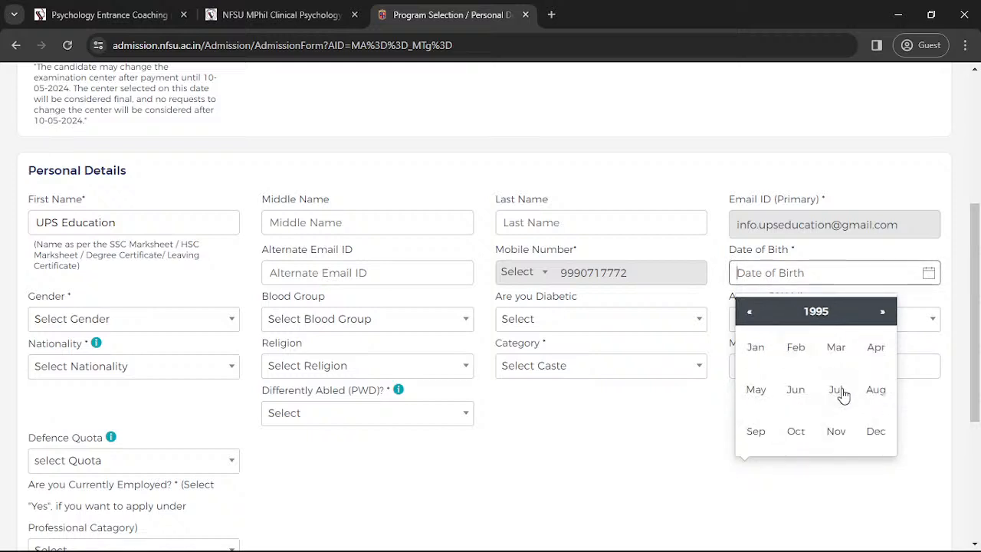
click(875, 431)
click(919, 375)
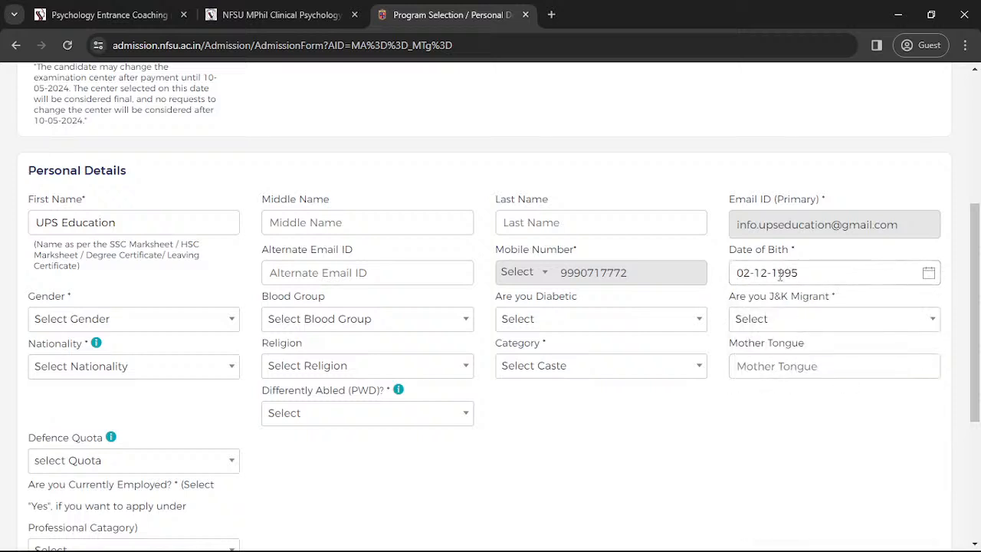
Set gender to Male and blood group to O+Ve
scroll(67, 290, down, 2)
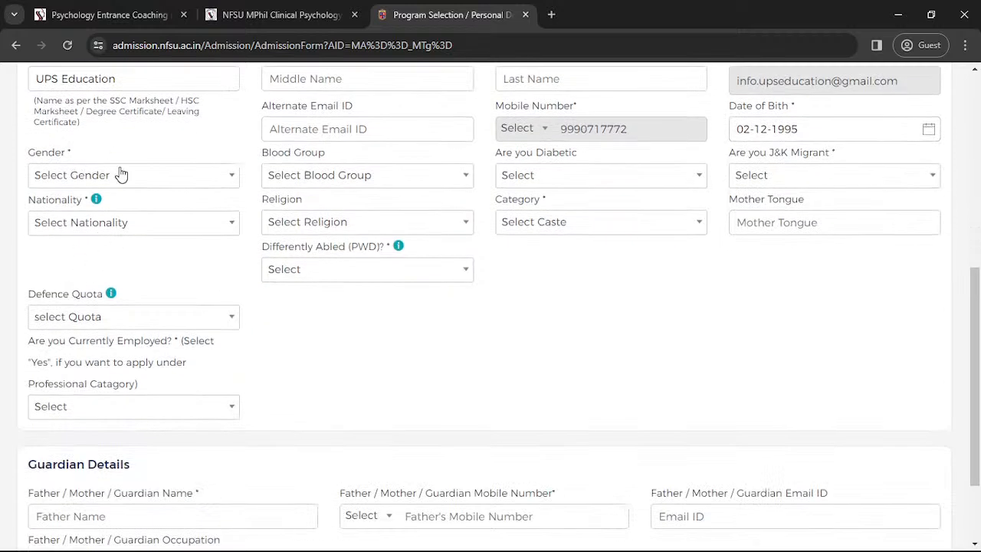
click(120, 175)
click(80, 258)
scroll(279, 307, up, 2)
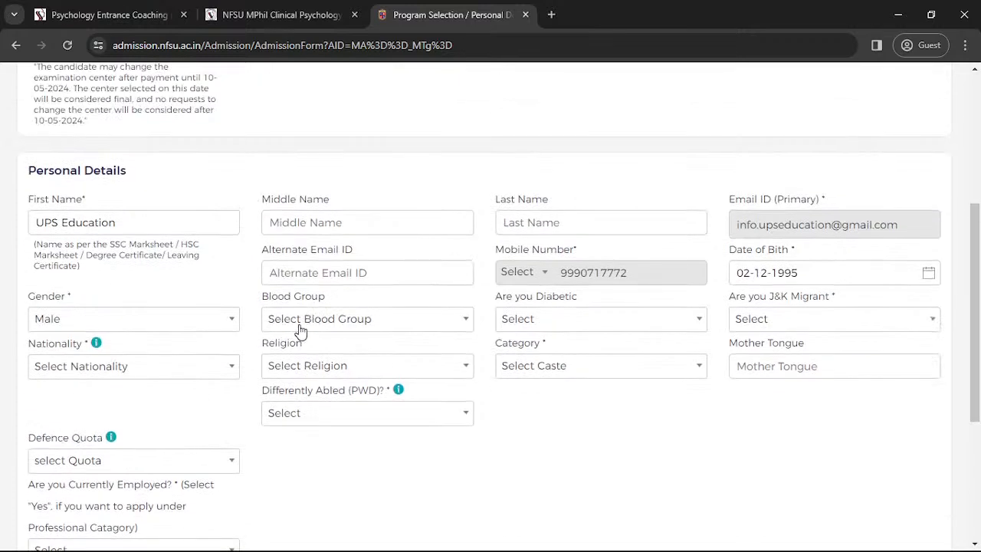
click(299, 329)
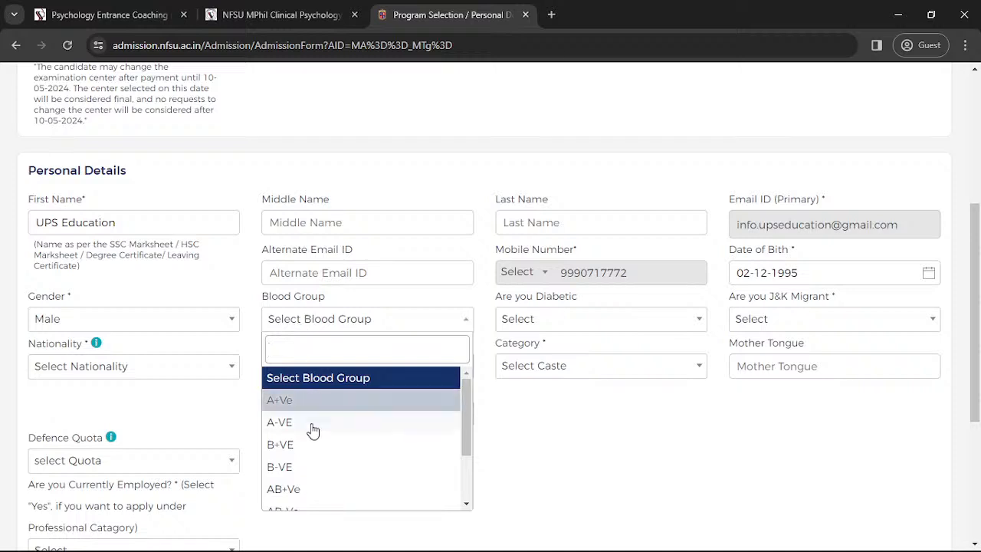
scroll(313, 458, down, 2)
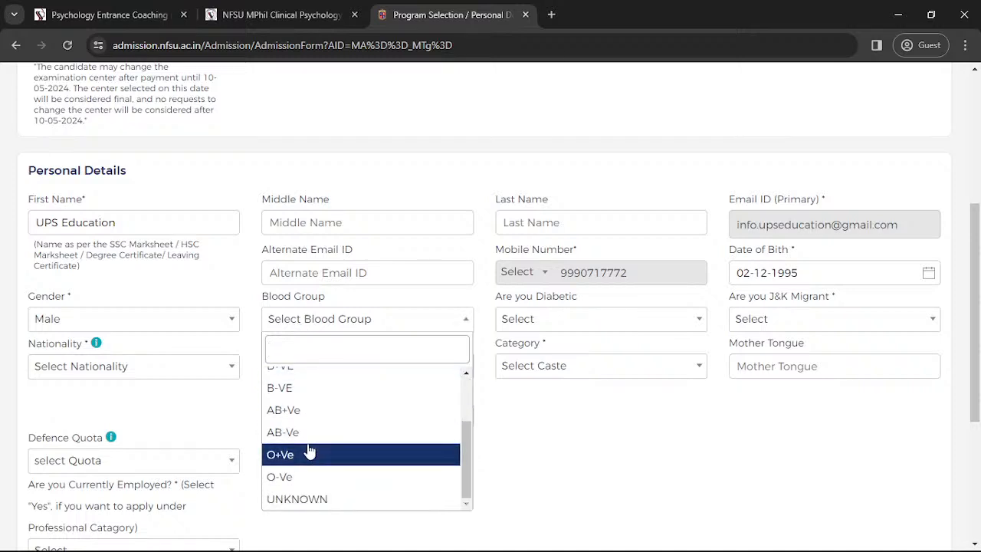
click(307, 456)
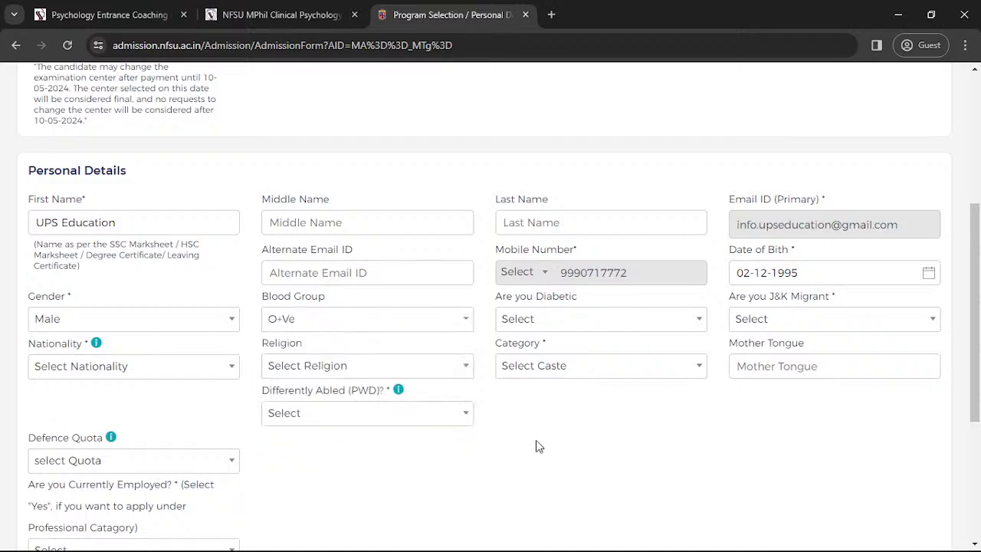
Answer No to both the Diabetic and J&K Migrant questions
click(582, 326)
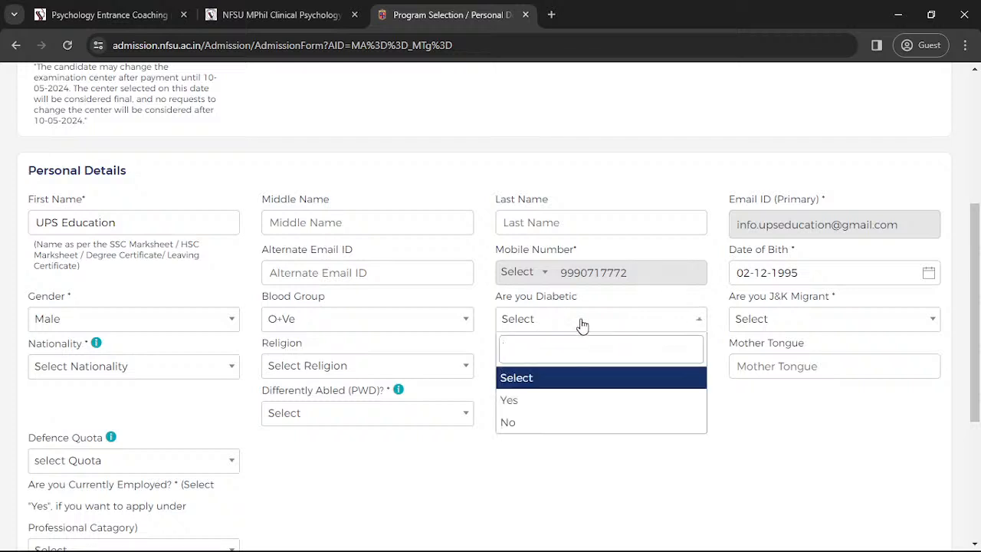
click(543, 423)
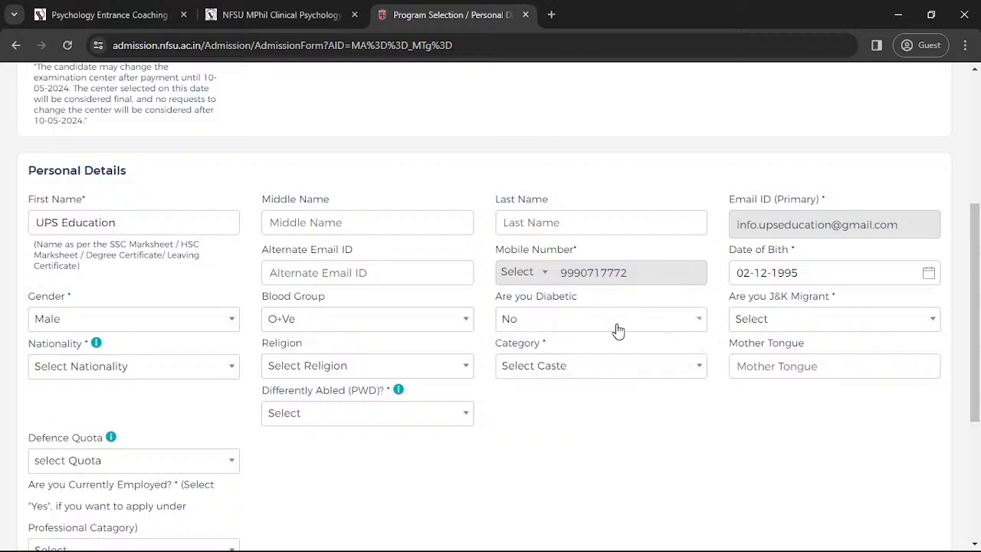
click(761, 323)
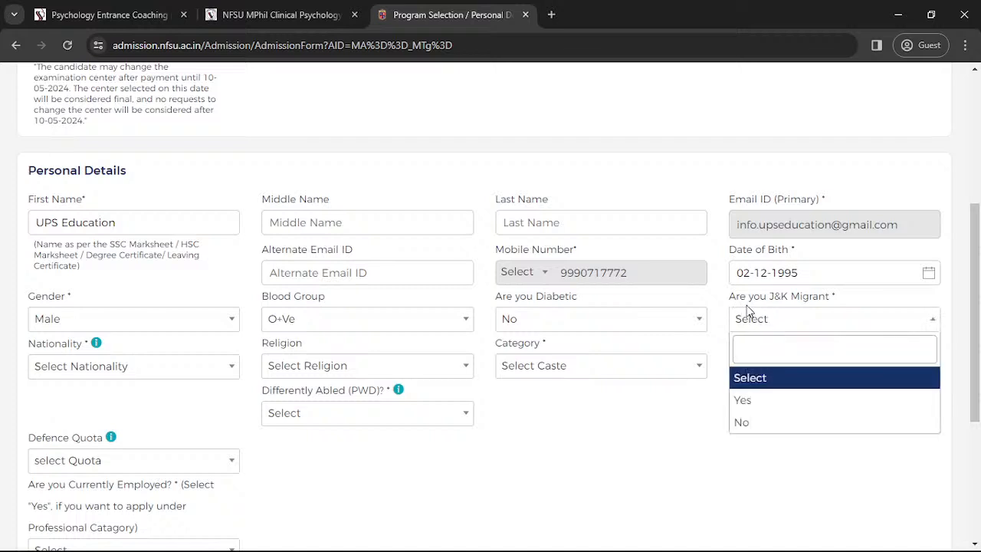
click(750, 424)
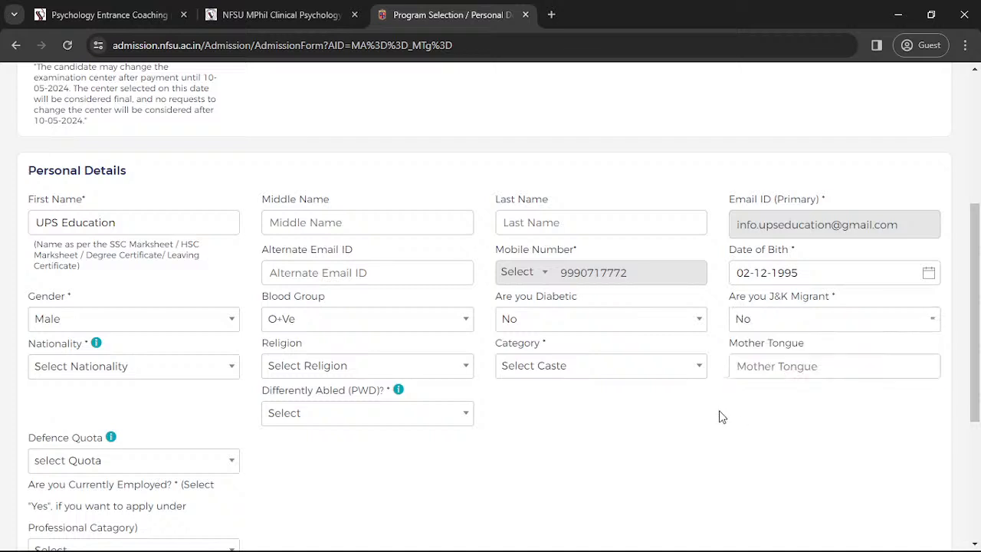
Set nationality to INDIA and category to GENERAL
scroll(133, 372, down, 2)
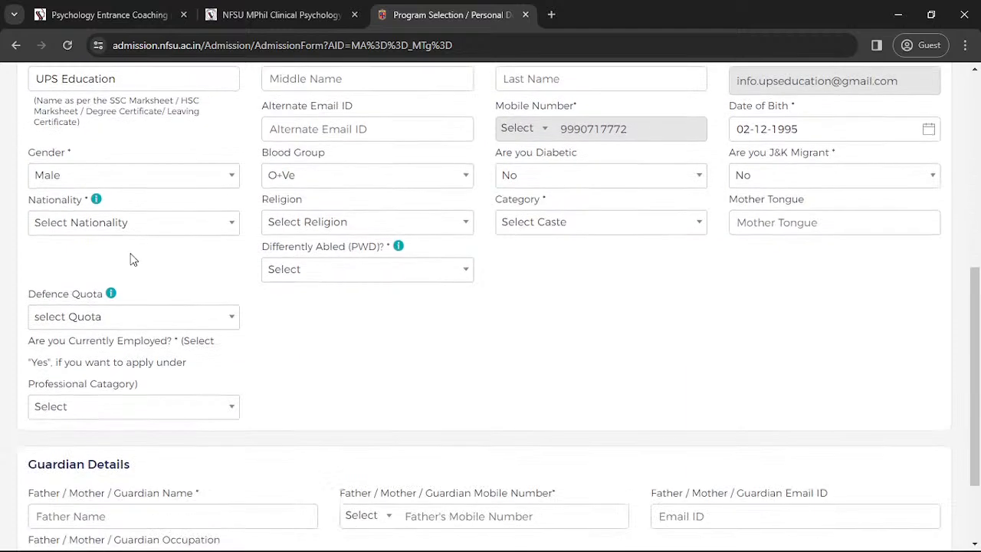
click(146, 222)
click(98, 307)
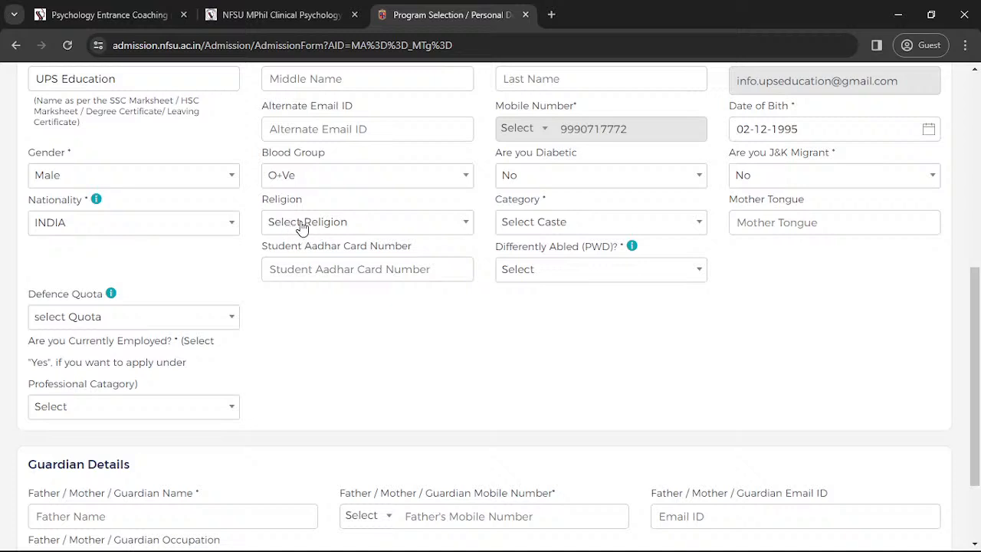
click(532, 223)
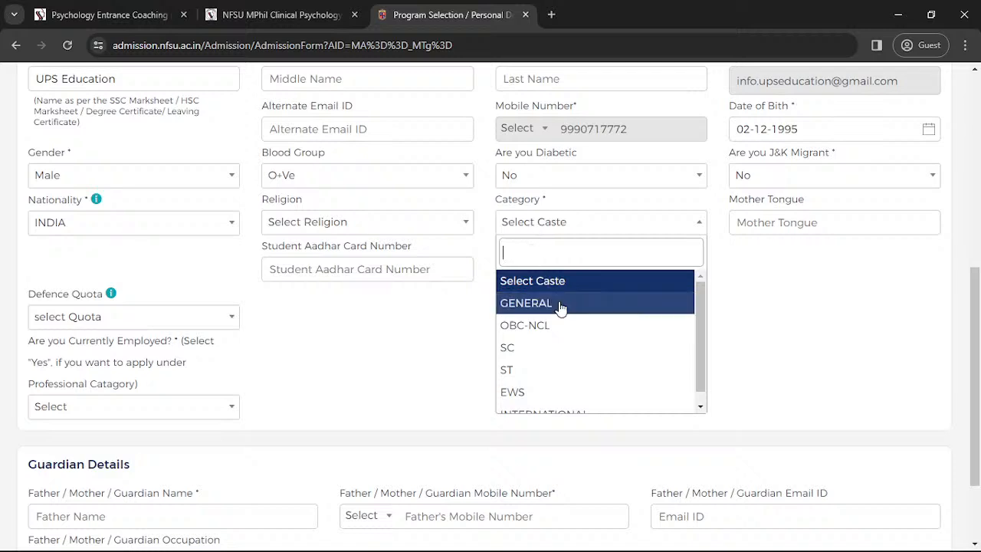
scroll(565, 309, down, 1)
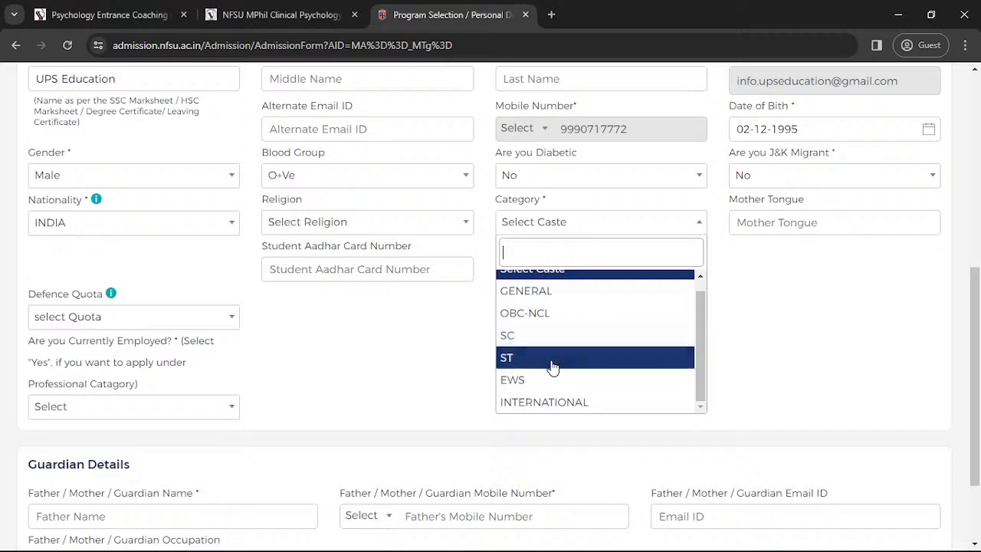
scroll(555, 356, up, 1)
click(553, 306)
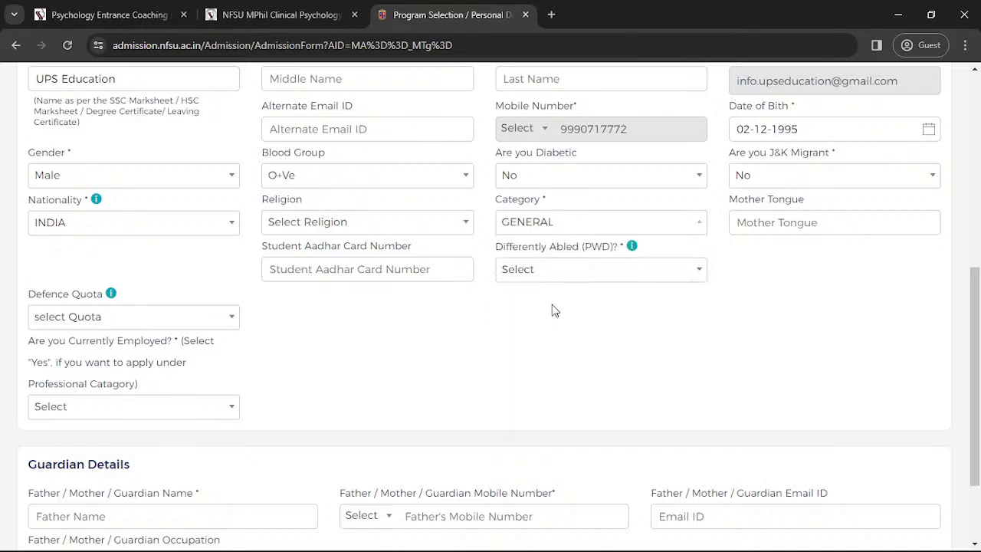
Enter Hindi as mother tongue and answer No to Differently Abled (PWD)
click(813, 230)
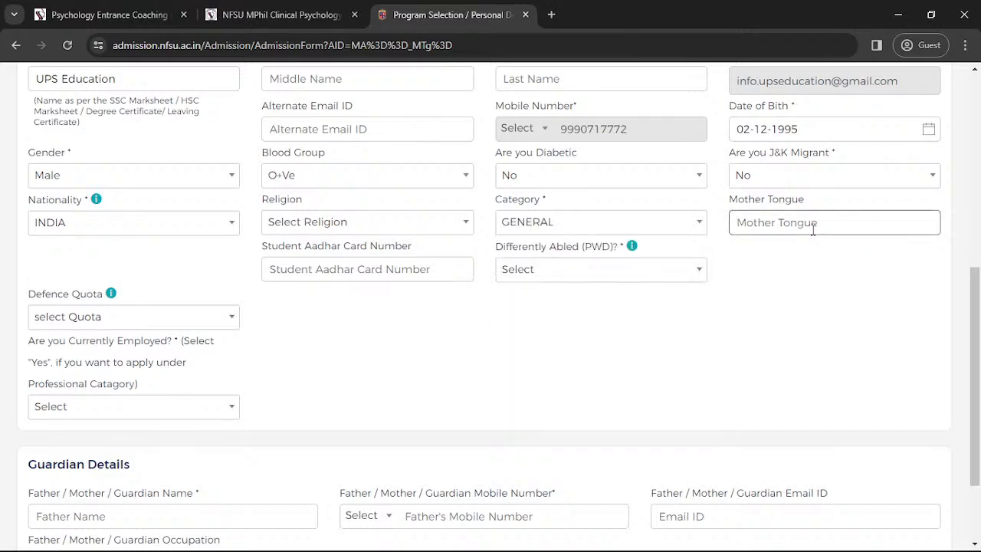
text(Hinidi)
click(437, 324)
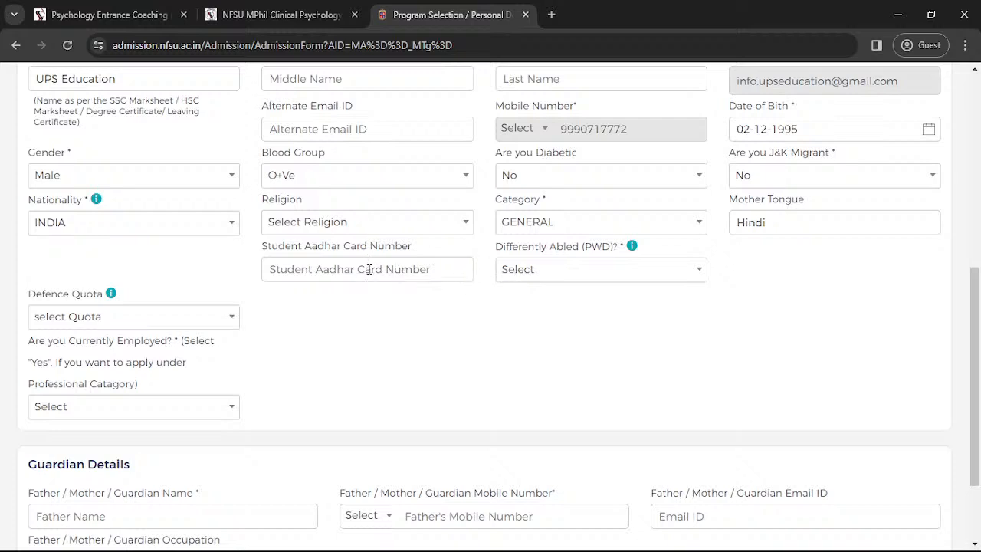
click(558, 272)
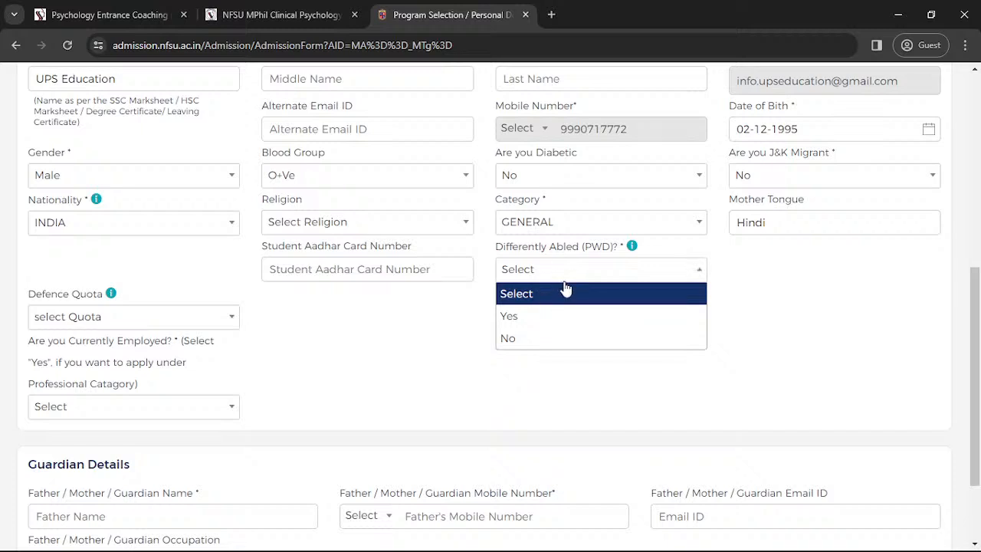
click(541, 340)
scroll(231, 284, down, 2)
scroll(302, 240, up, 1)
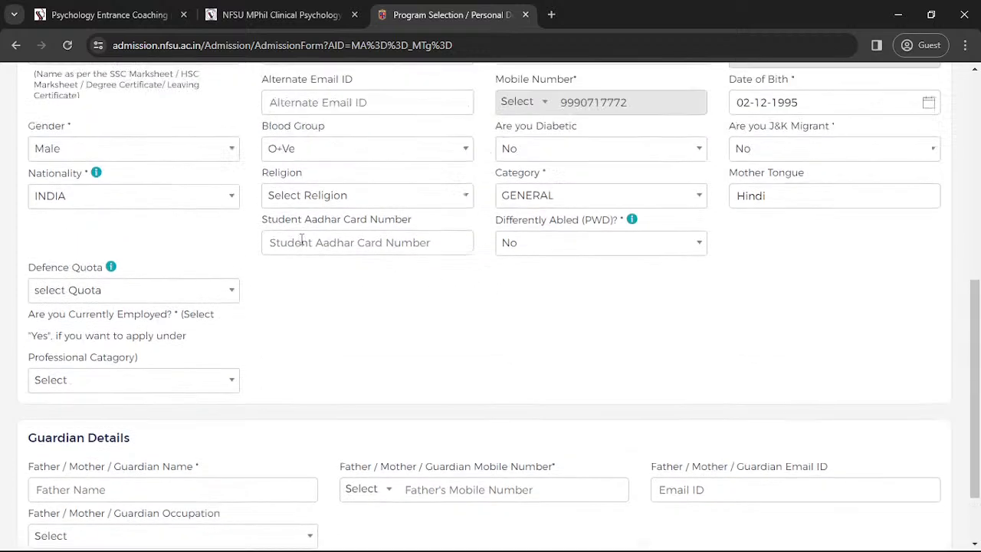
scroll(301, 240, up, 1)
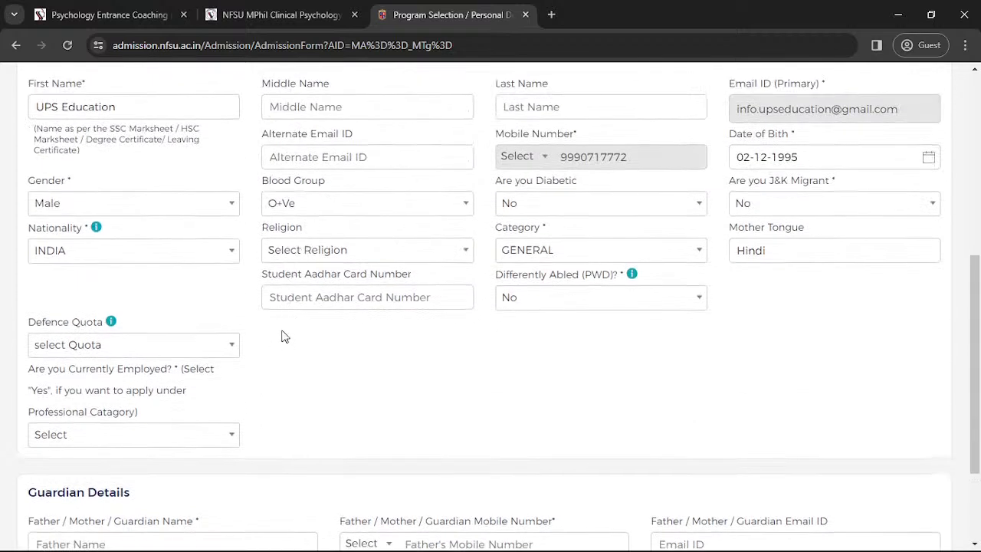
Answer No for Defence Quota
click(169, 355)
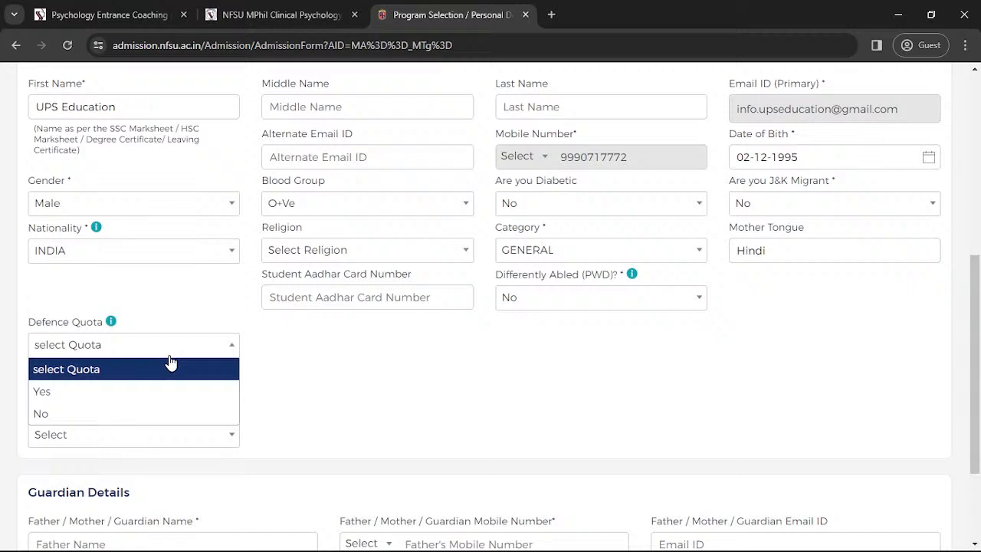
click(169, 421)
scroll(322, 372, down, 2)
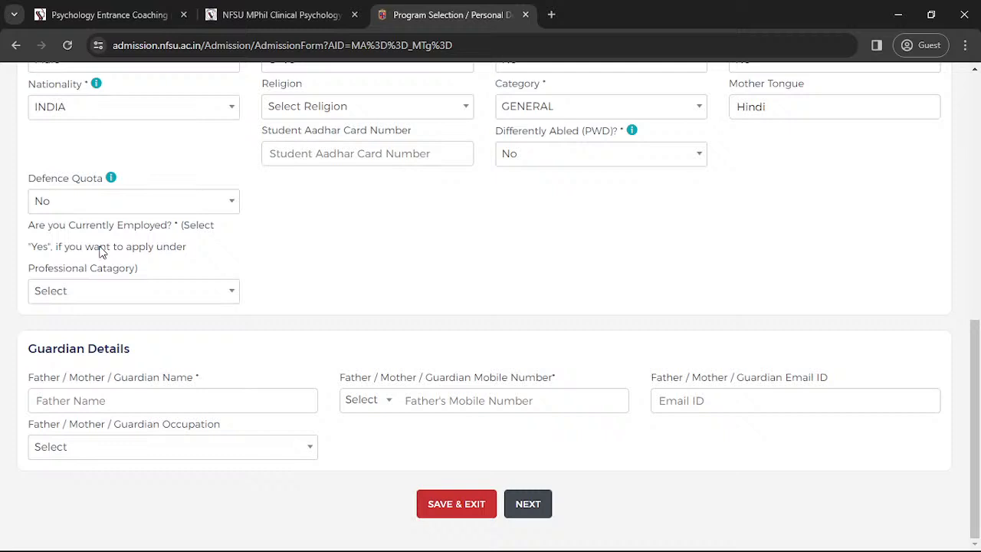
Set Currently Employed to Yes, then change it back to No
click(157, 294)
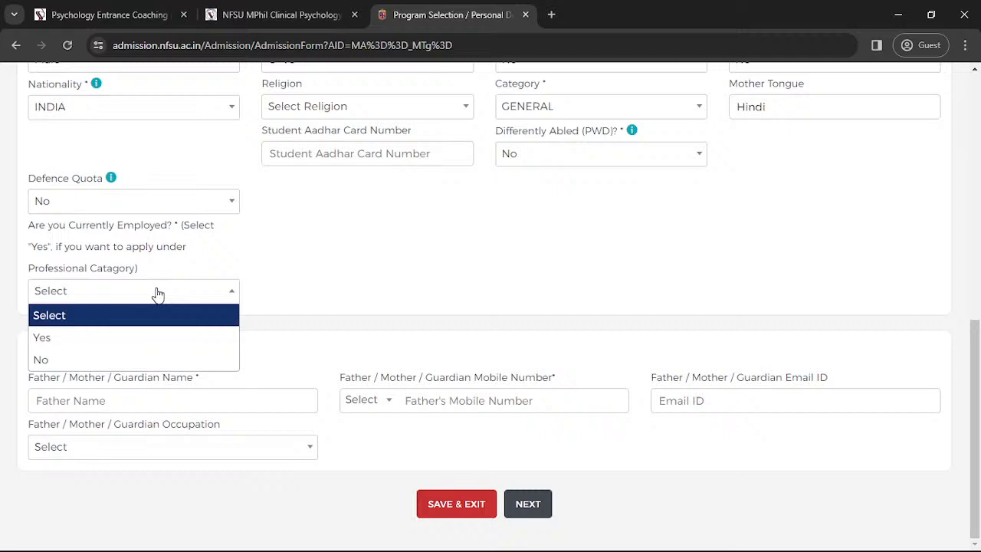
click(138, 339)
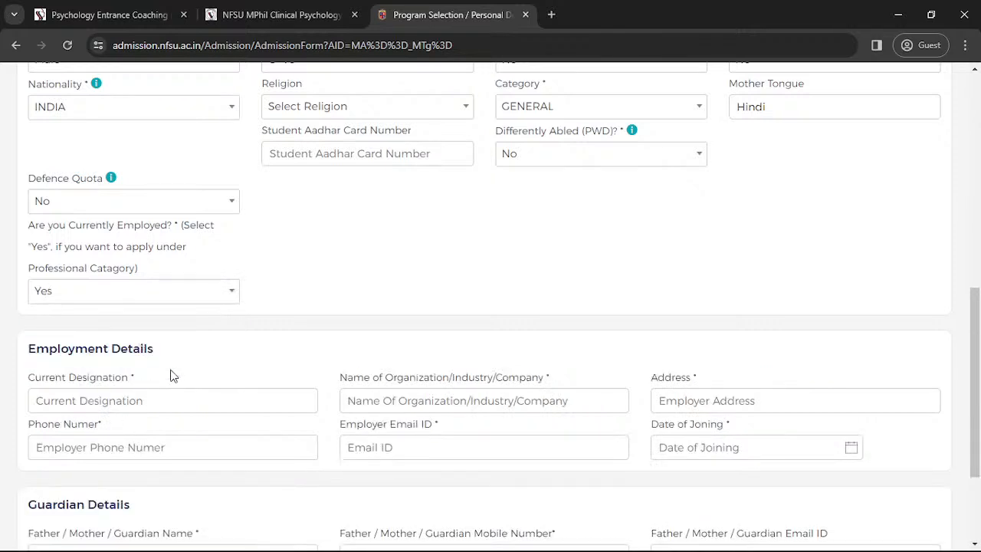
scroll(142, 381, down, 2)
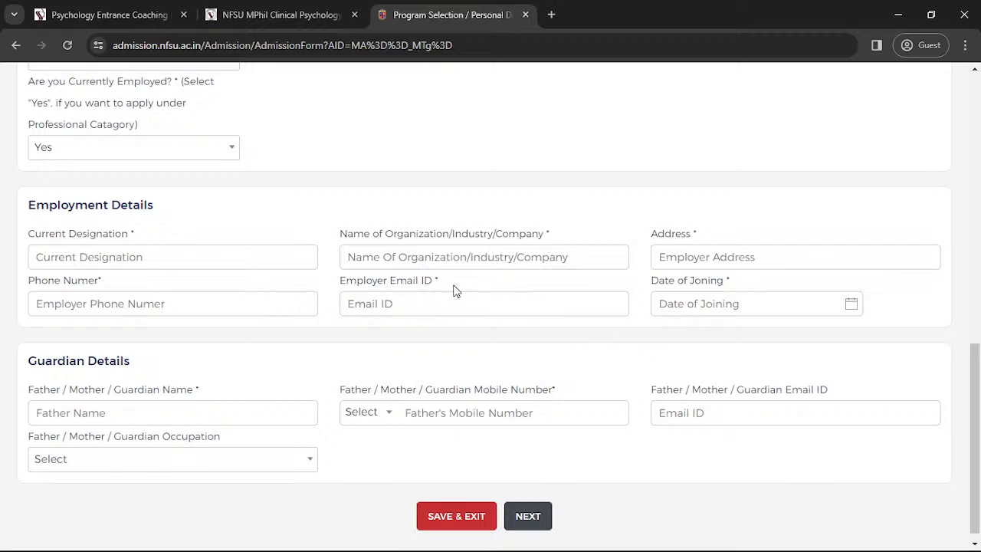
scroll(453, 290, up, 2)
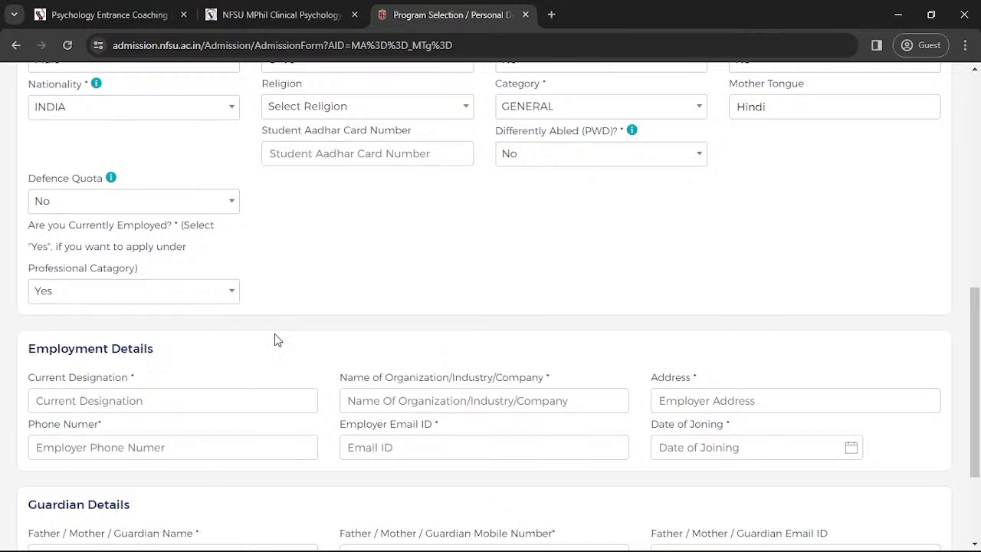
click(187, 293)
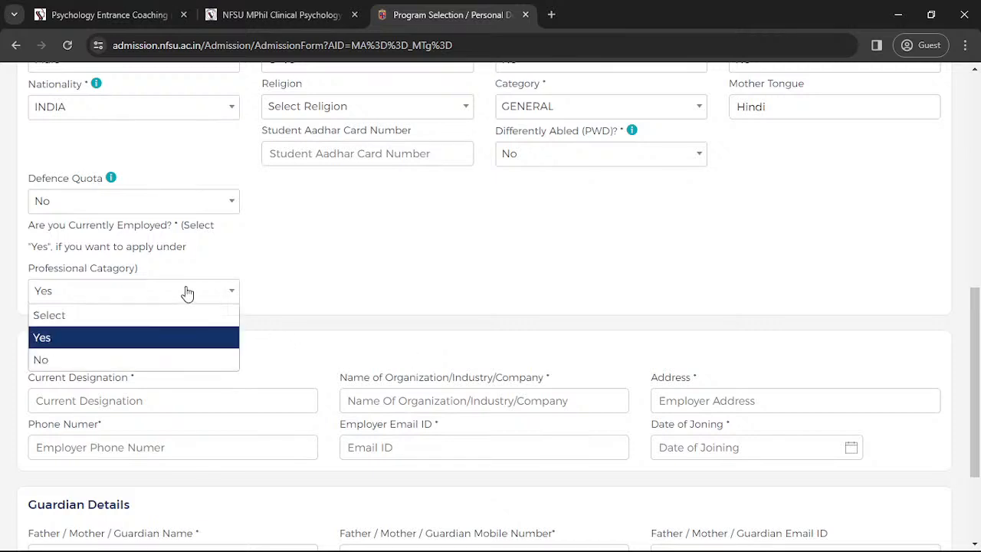
click(170, 361)
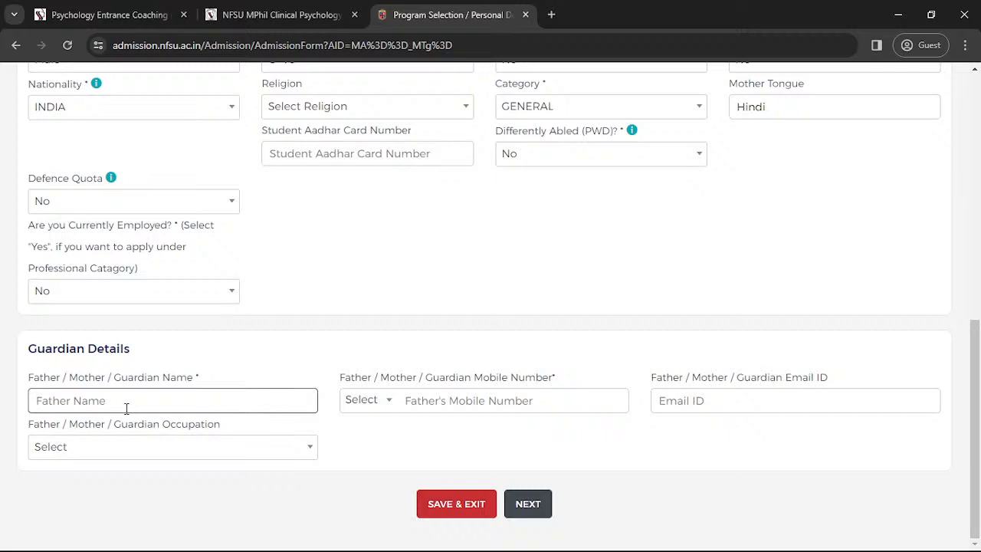
Enter the guardian's name, +91 mobile number, and occupation Business
text(UPS Education F)
click(375, 412)
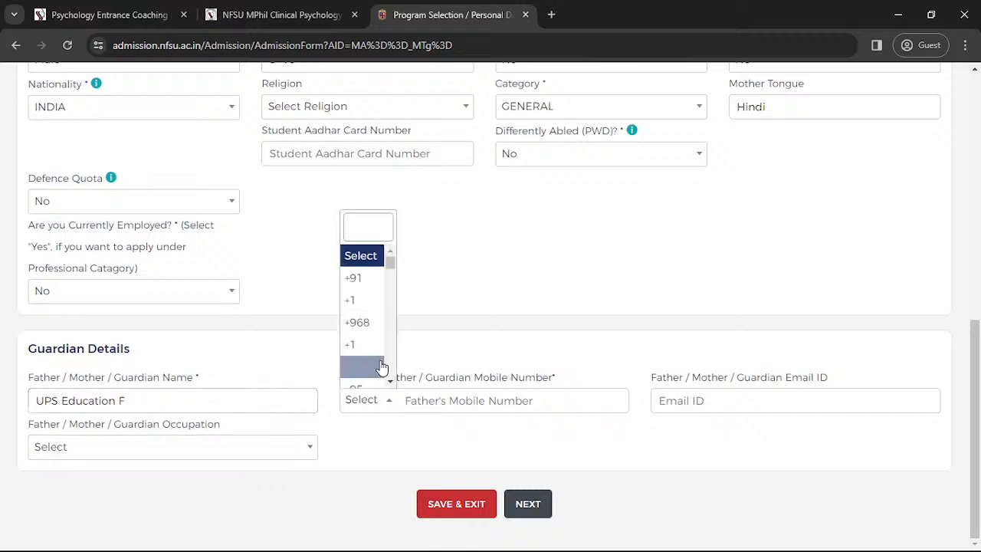
click(367, 278)
click(462, 403)
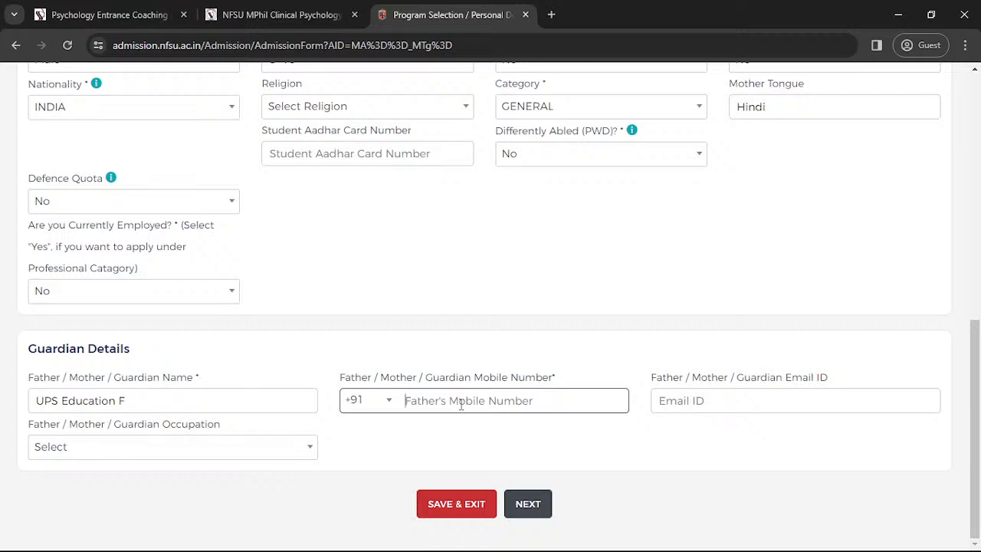
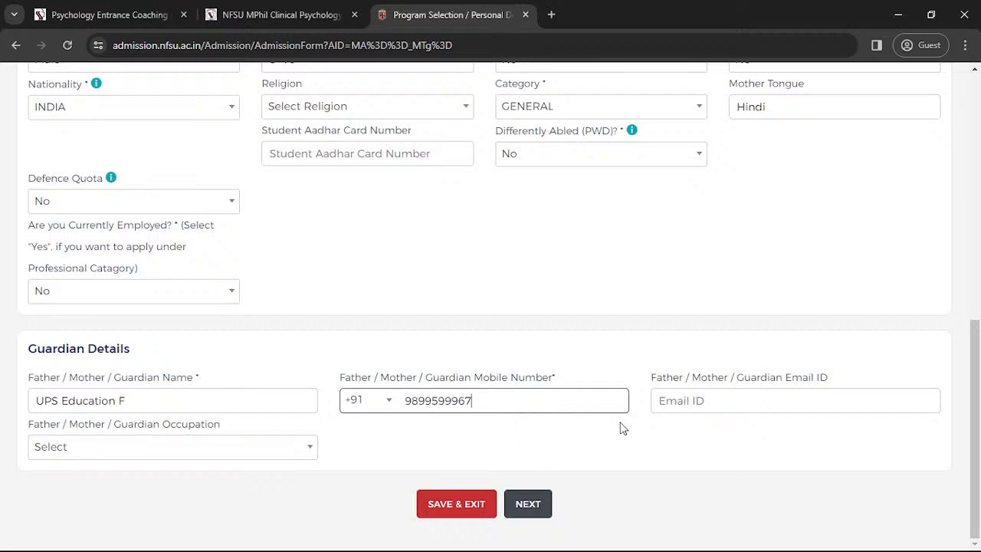
click(633, 448)
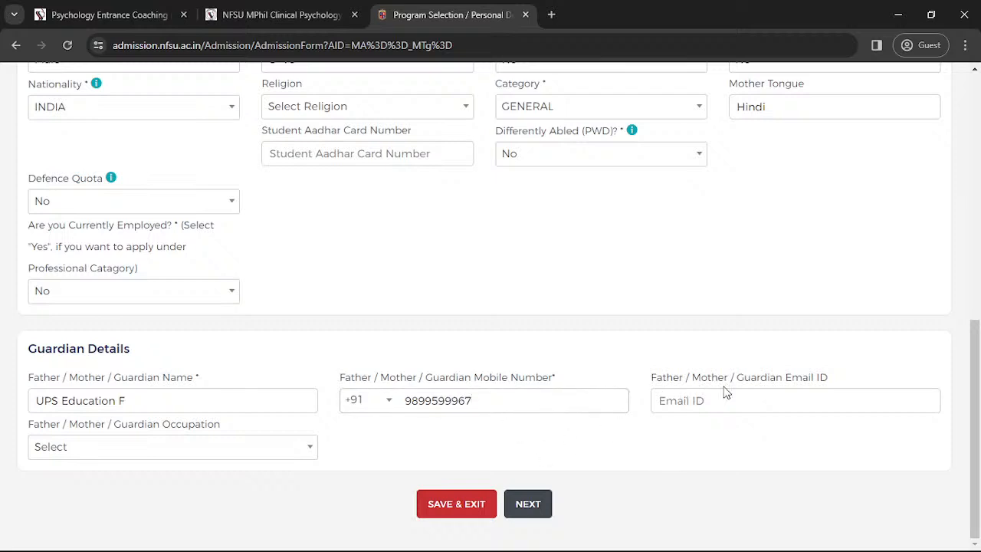
click(193, 452)
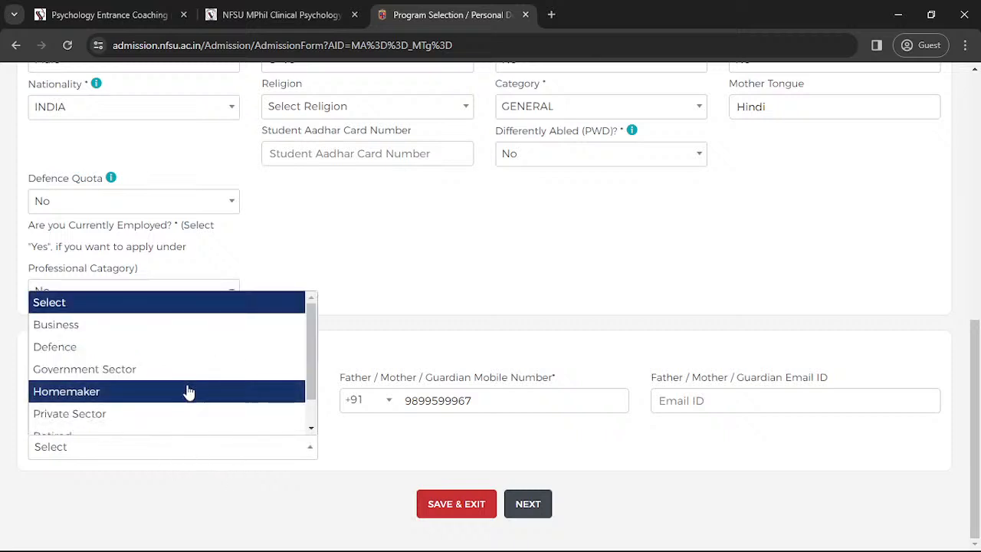
click(184, 325)
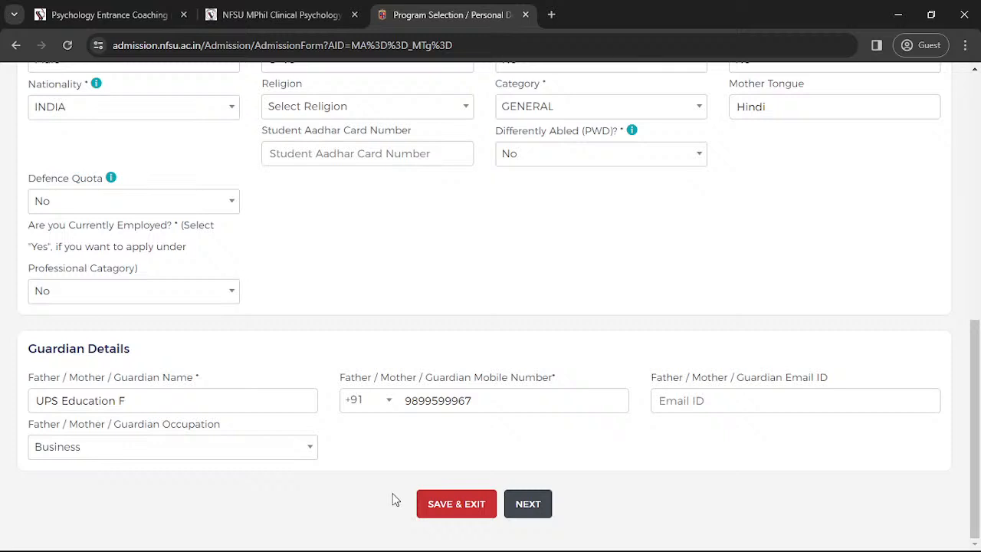
Advance to Address Details and set correspondence country INDIA, state DELHI, district WEST DELHI
click(527, 505)
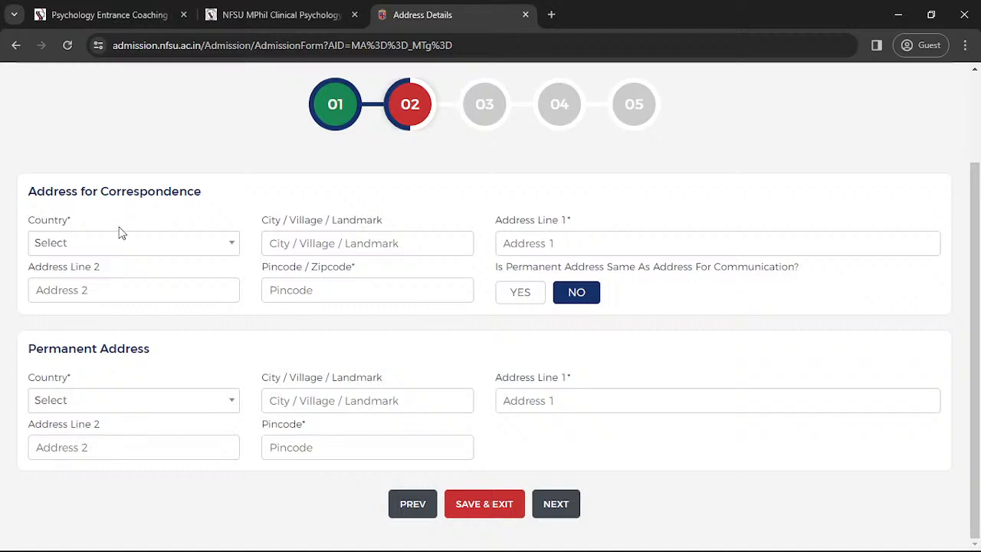
click(153, 244)
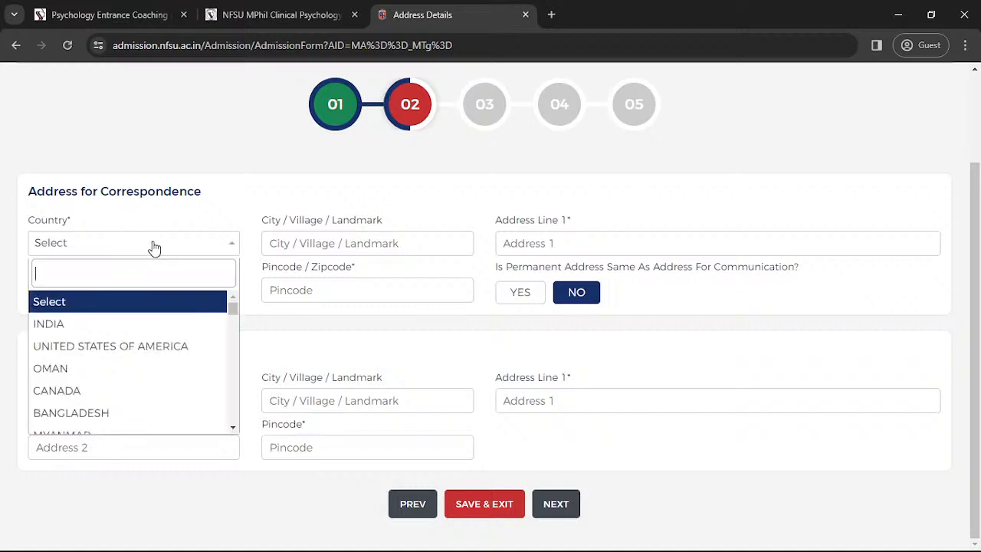
click(120, 326)
click(325, 247)
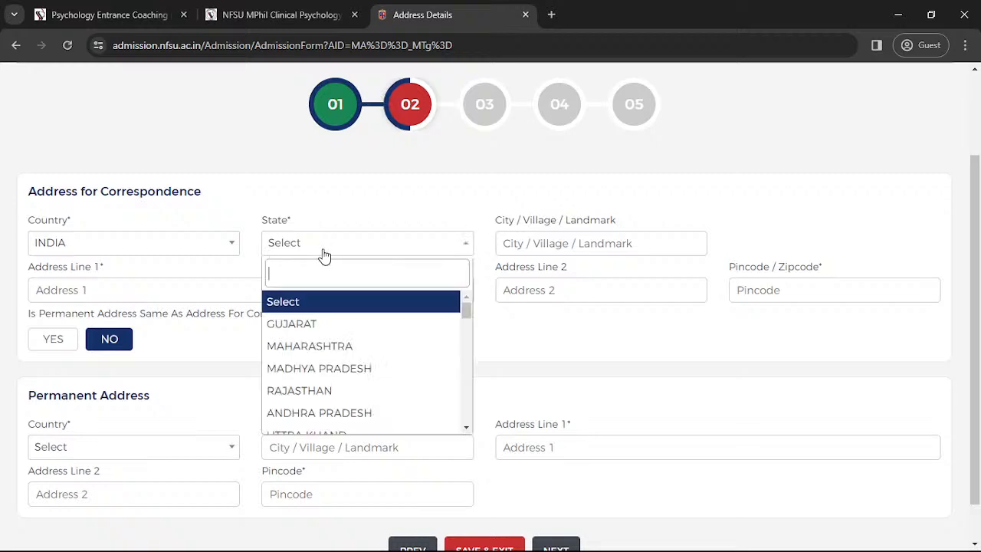
text(de)
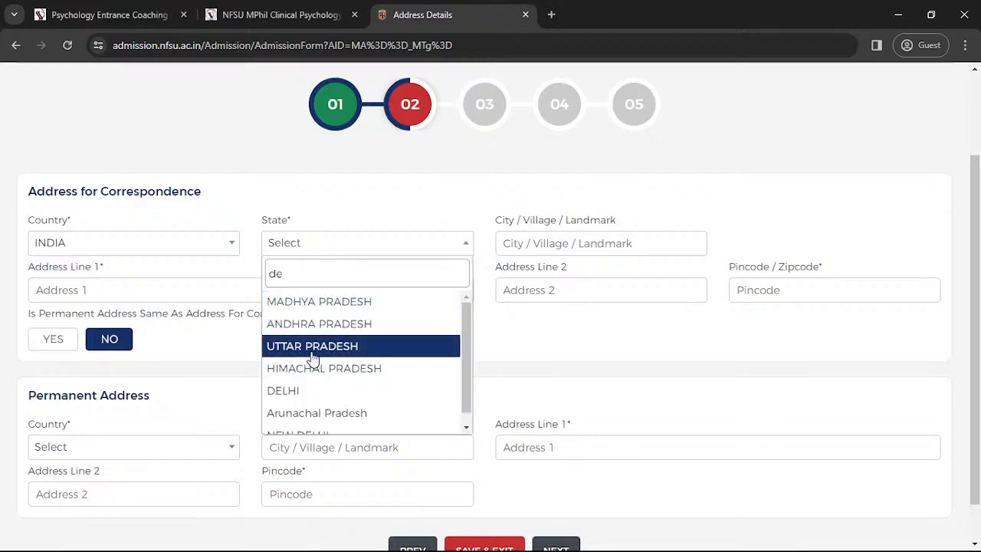
click(321, 391)
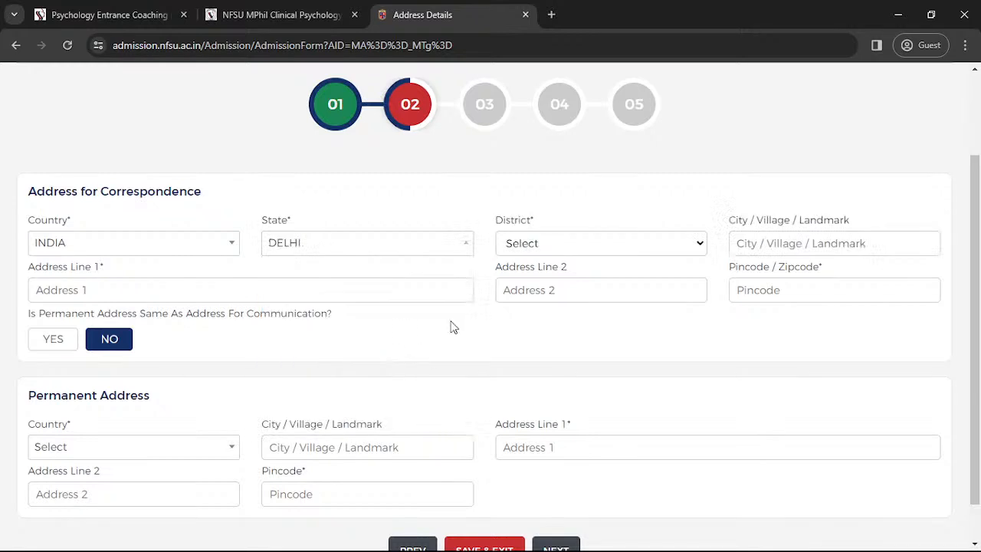
click(554, 247)
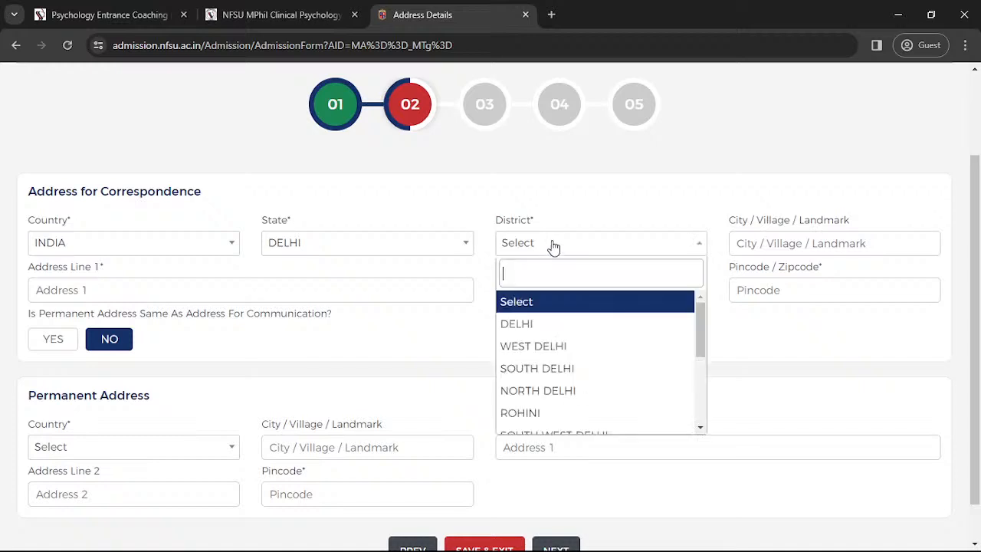
click(567, 349)
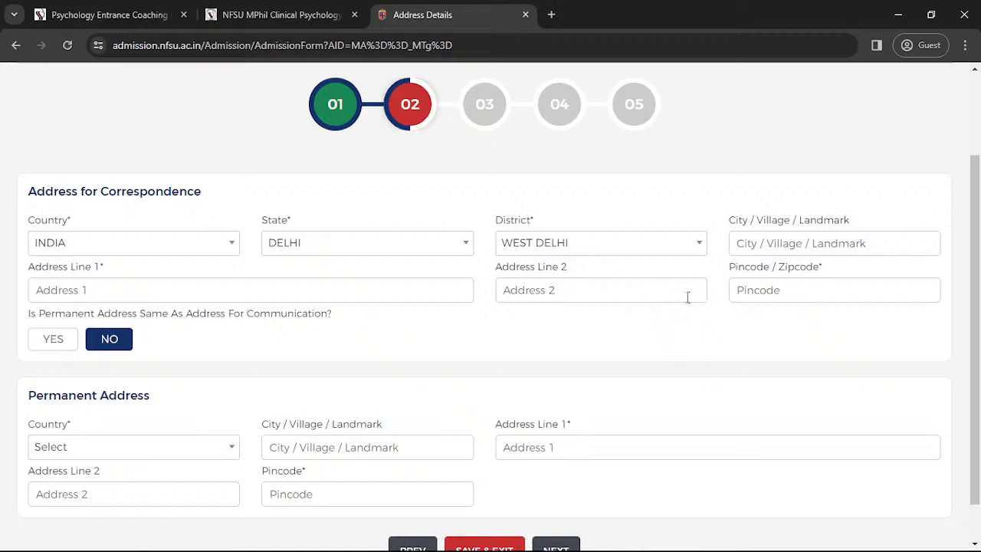
Enter the correspondence city and first address line, correcting typos
click(792, 244)
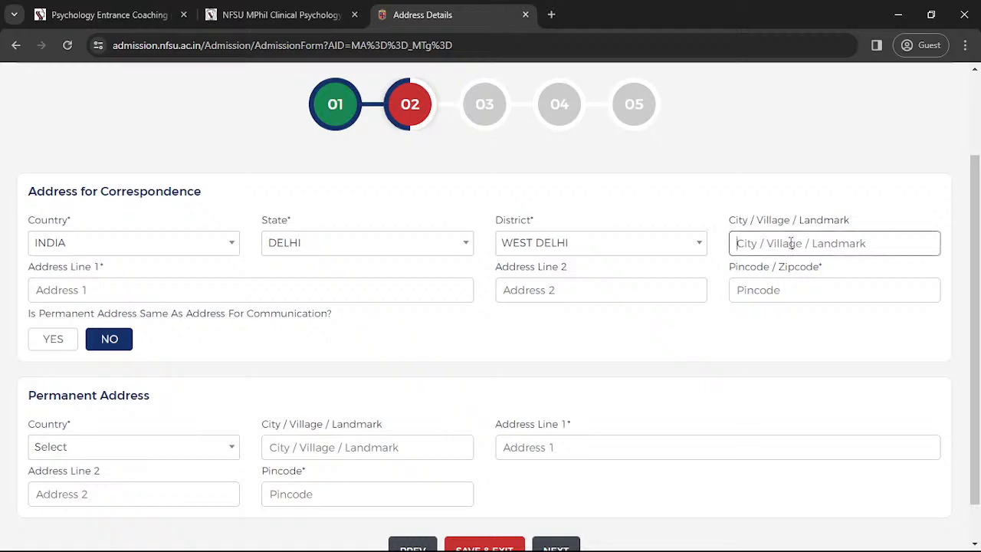
text(Pachim)
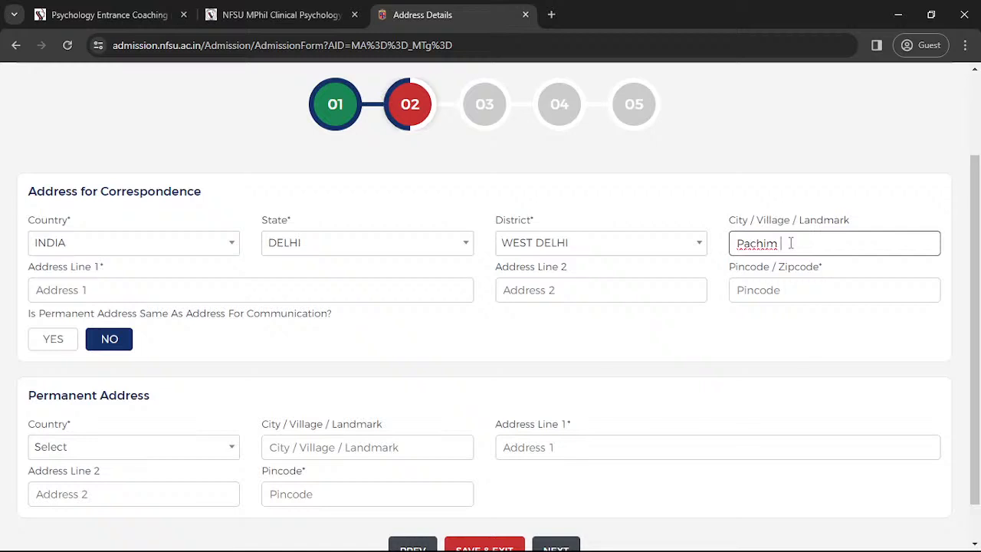
key(BackSpace)
key(BackSpace)
key(BackSpace)
key(BackSpace)
text(s)
key(BackSpace)
text(schim Vih)
key(BackSpace)
key(BackSpace)
text(ihar)
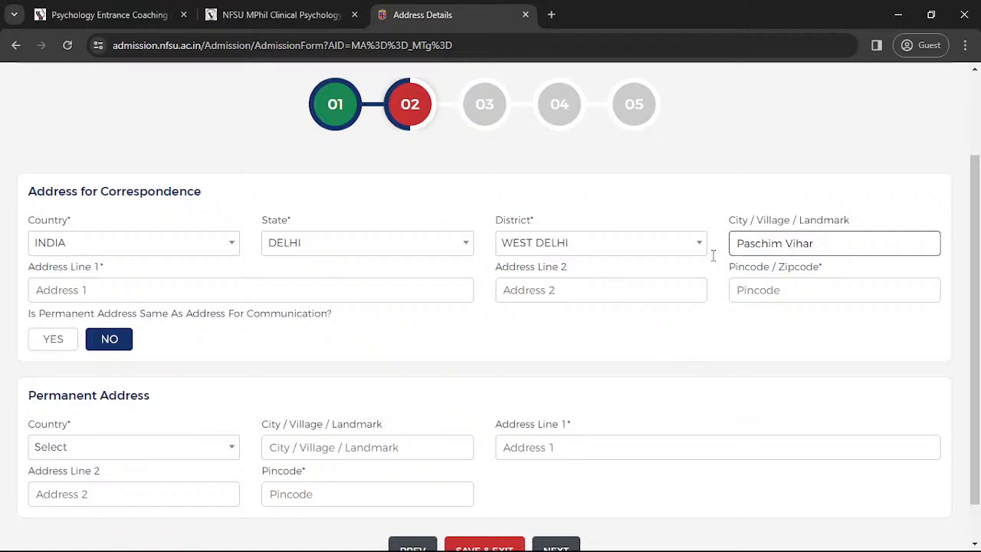
click(257, 296)
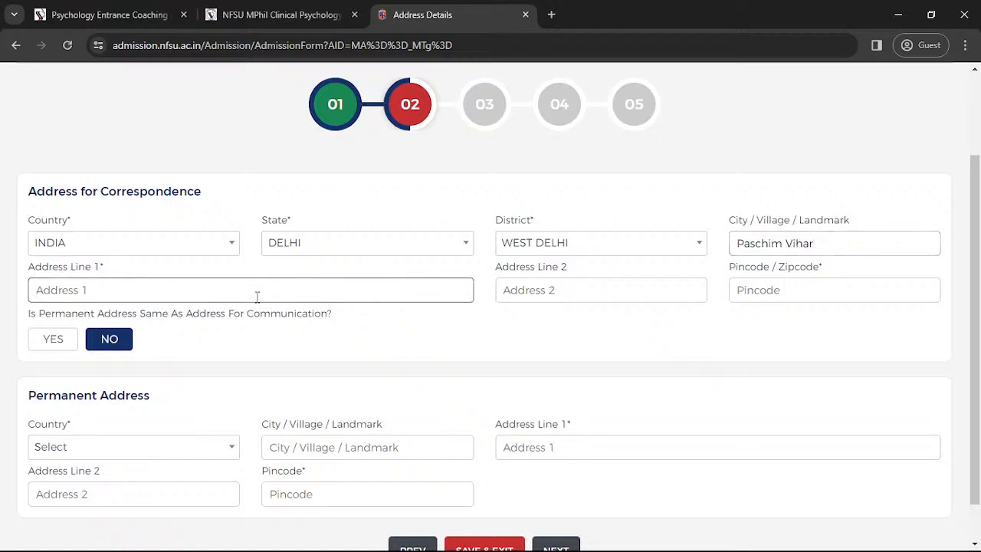
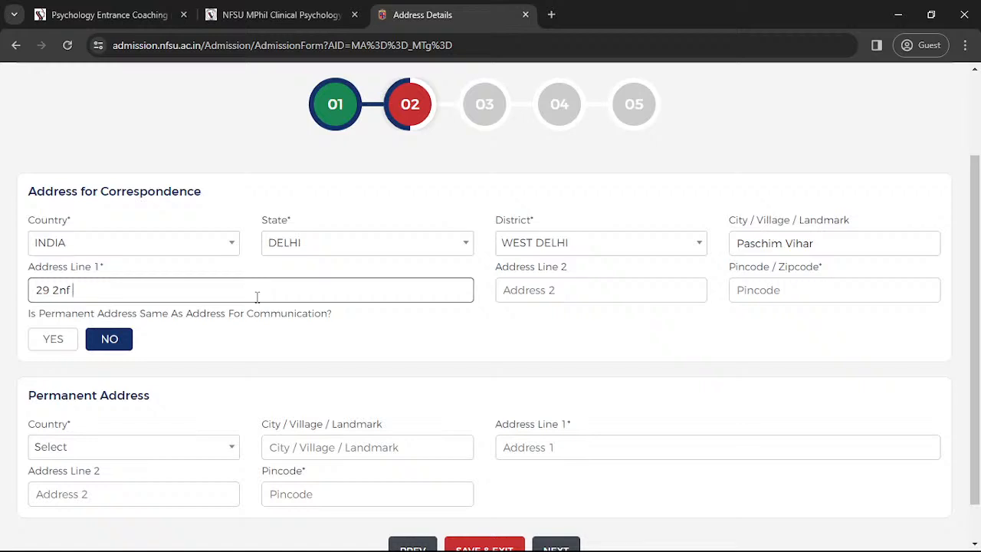
Enter the correspondence pincode and mark the permanent address as the same
click(526, 295)
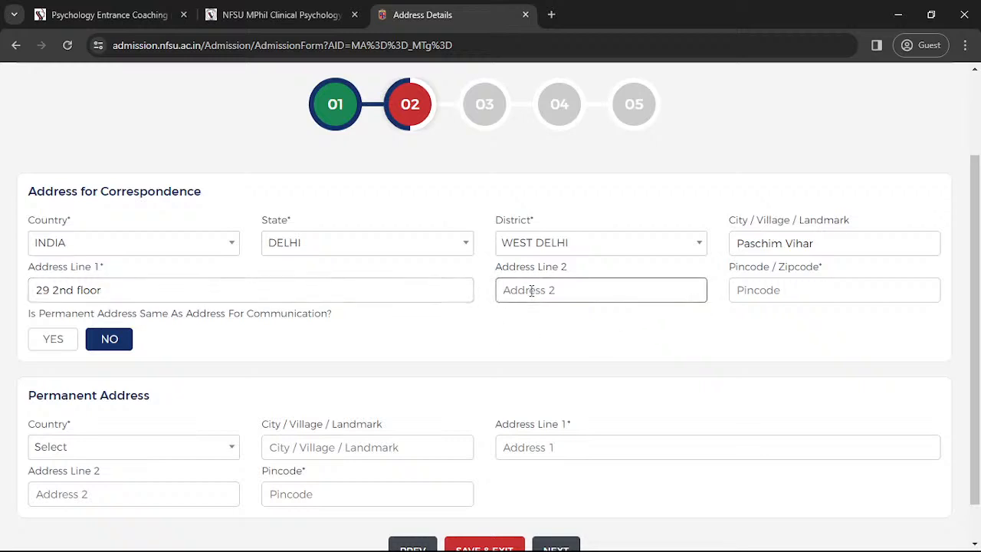
click(801, 290)
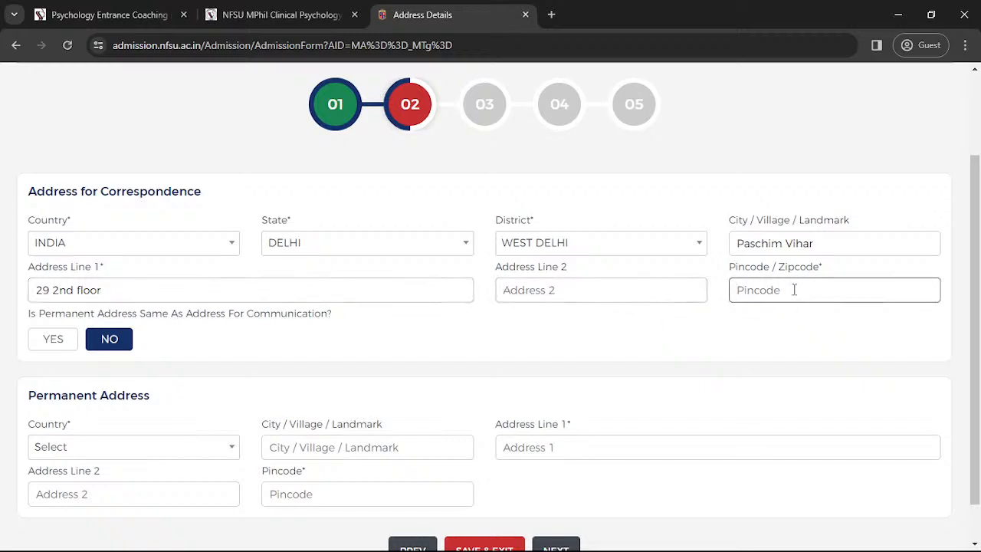
text(110063)
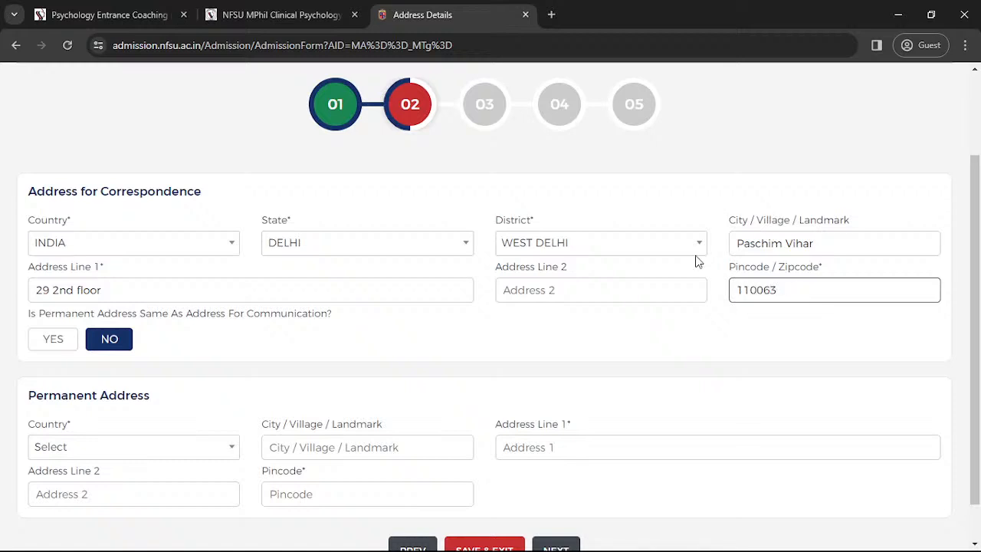
click(234, 349)
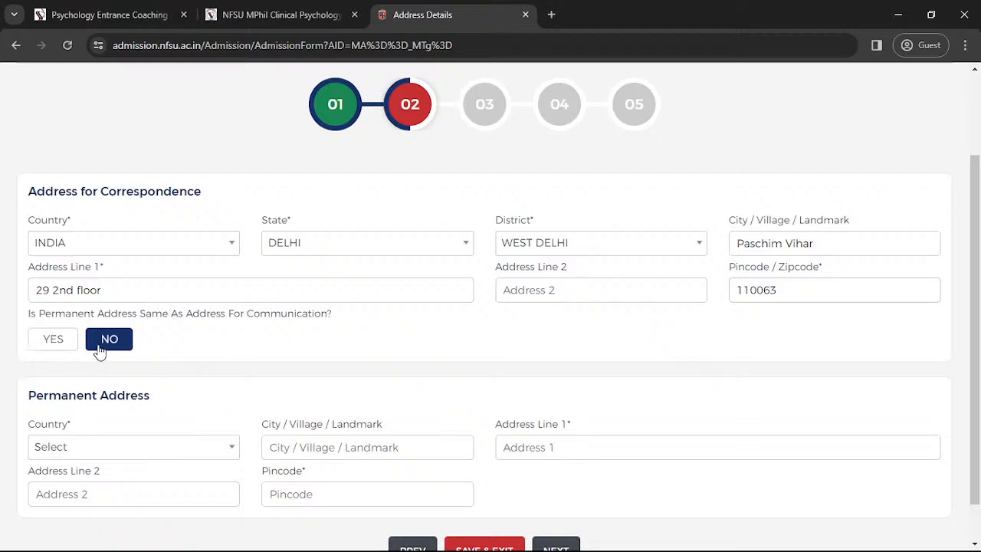
scroll(107, 354, down, 1)
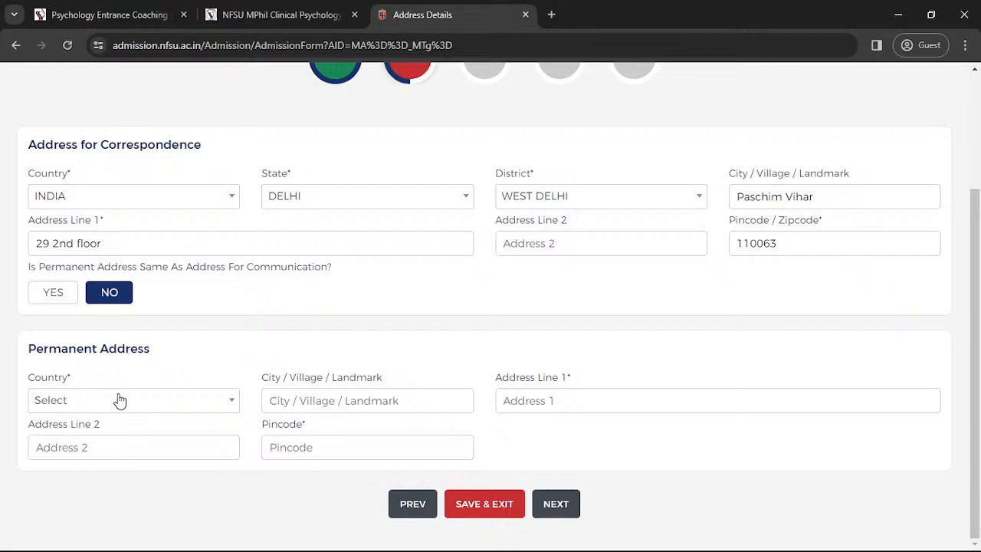
click(54, 295)
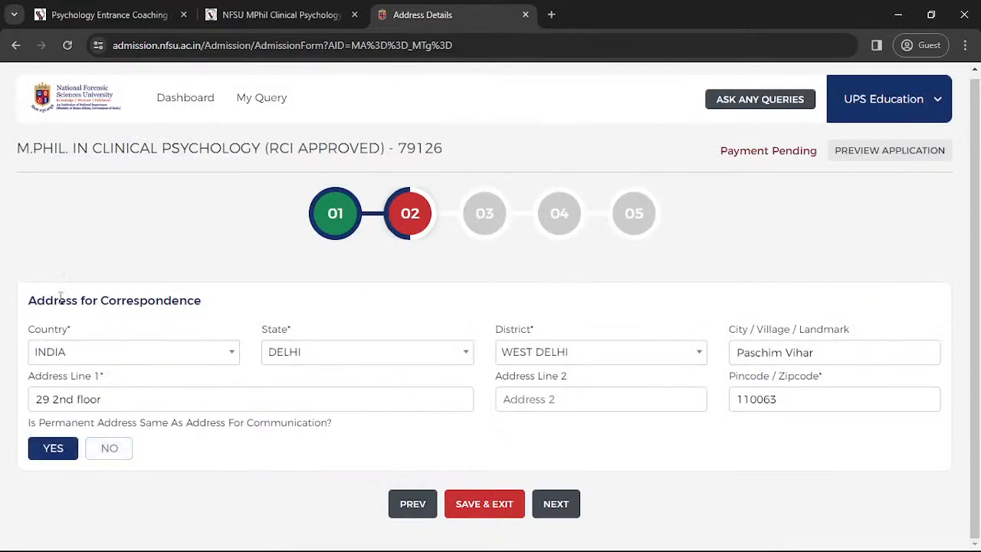
Save step 02 and review the CGPA/Percentage note on the Educational Qualification page
click(566, 505)
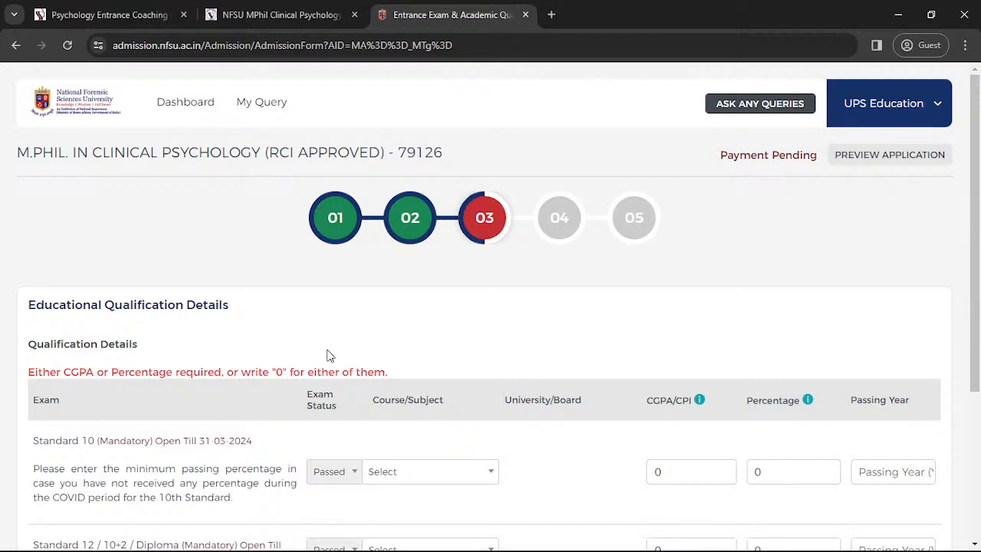
scroll(242, 308, down, 2)
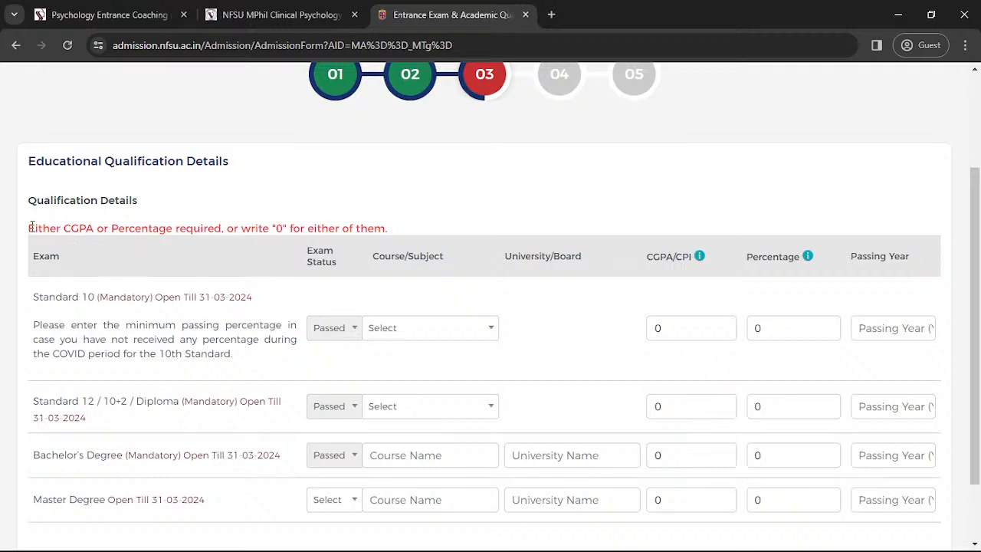
drag(32, 226, 210, 228)
click(174, 228)
drag(112, 228, 162, 229)
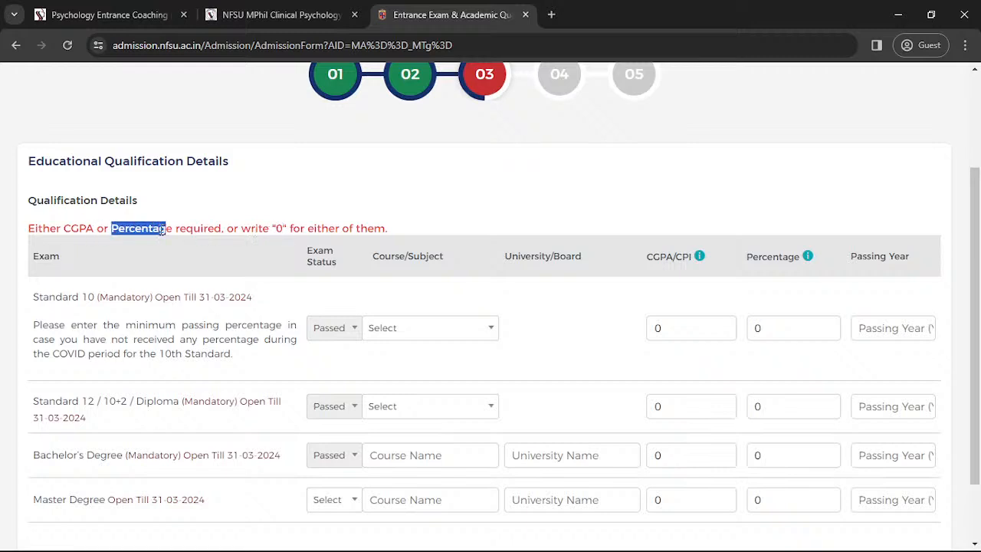
click(93, 228)
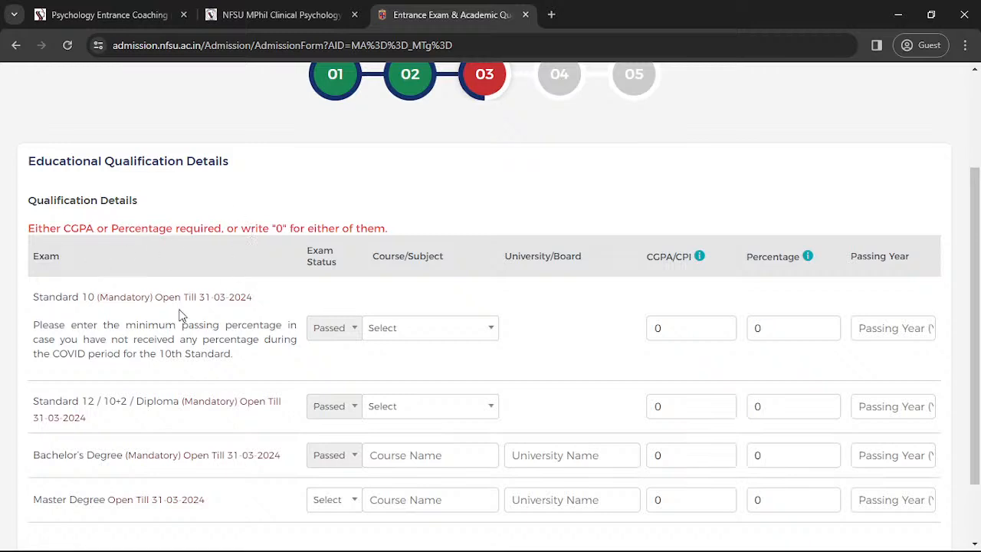
scroll(184, 320, down, 2)
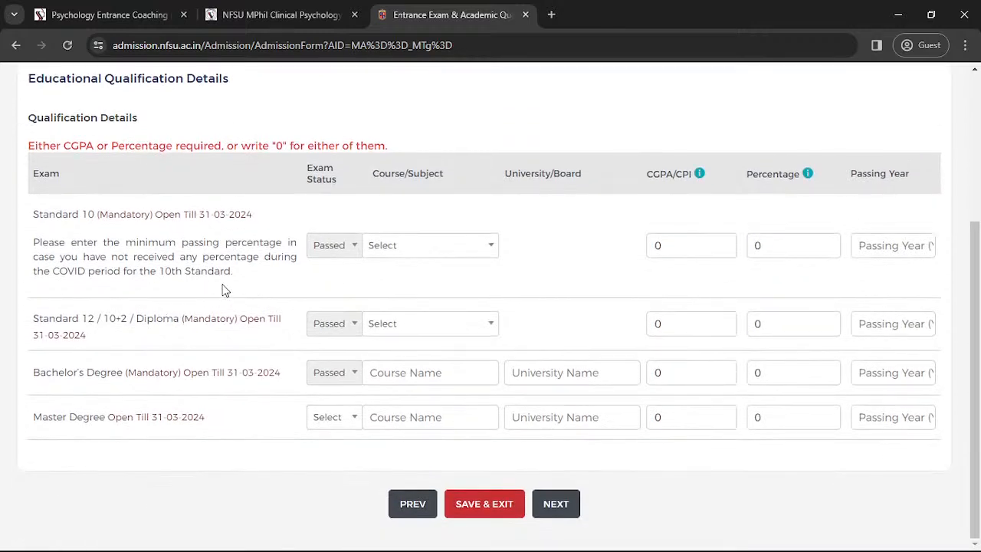
Fill the Standard 10 row with board CBSE, CGPA 8.6 and passing year 2012
click(411, 253)
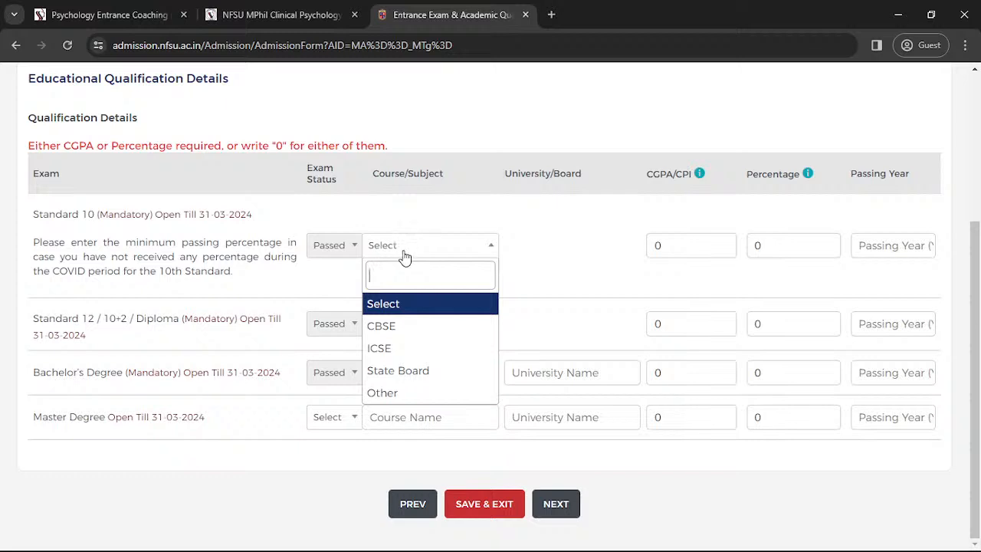
click(399, 328)
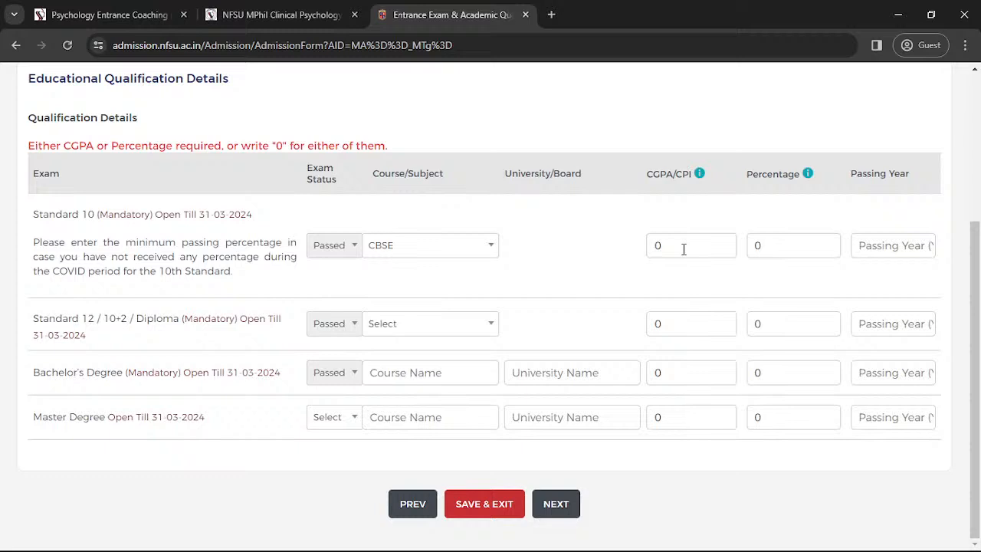
click(673, 251)
key(BackSpace)
text(8.6)
click(842, 271)
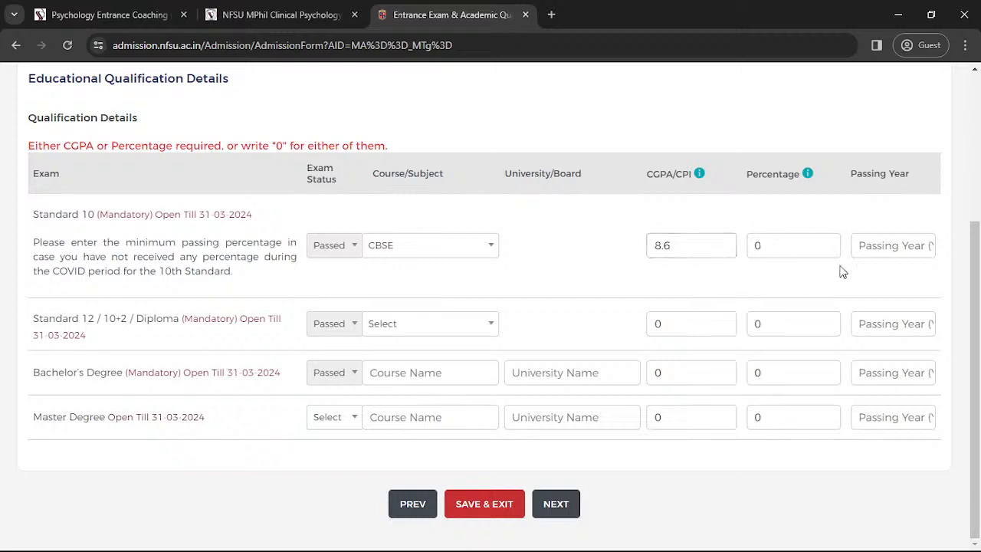
click(890, 250)
text(2012)
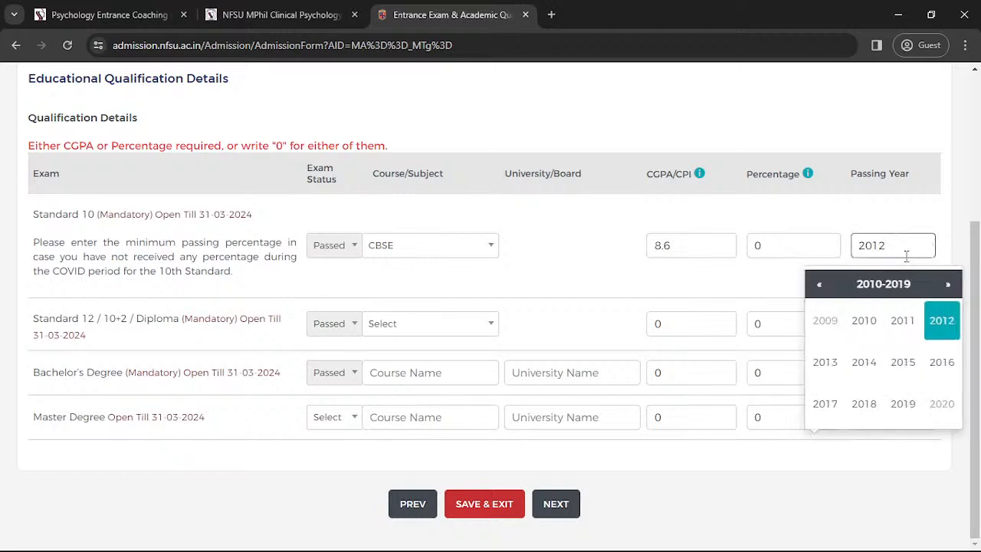
click(943, 332)
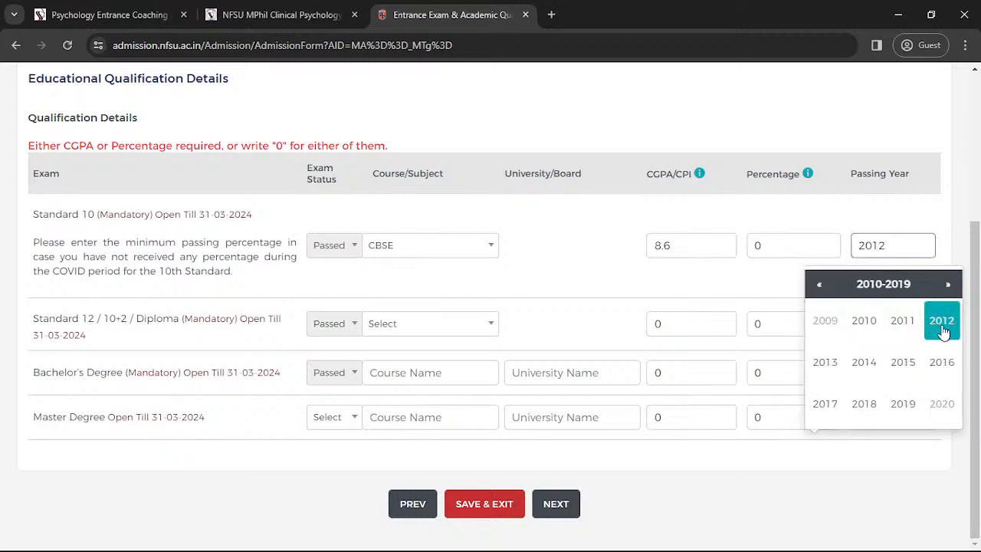
click(738, 284)
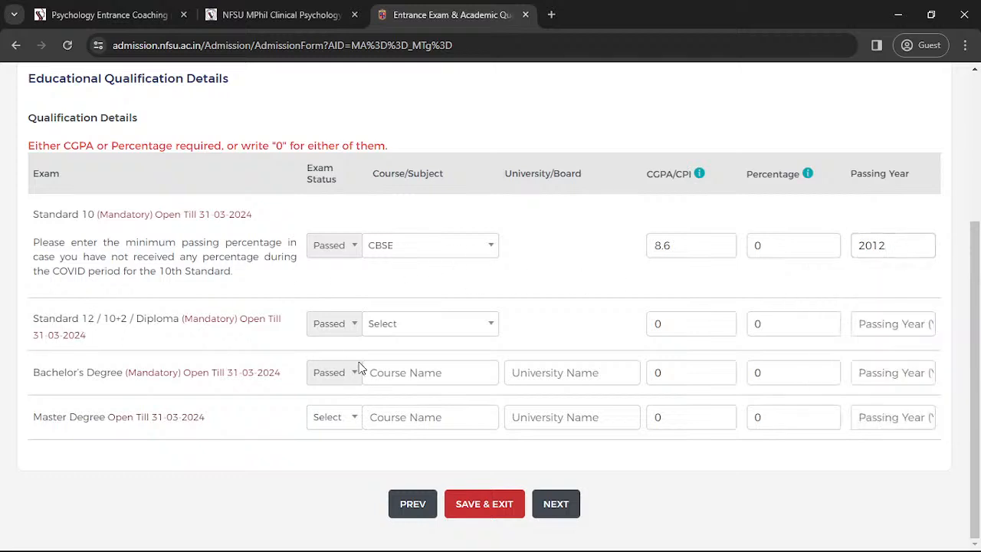
Fill the Standard 12 row with board CBSE, CGPA 9.0 and passing year 2014
click(407, 332)
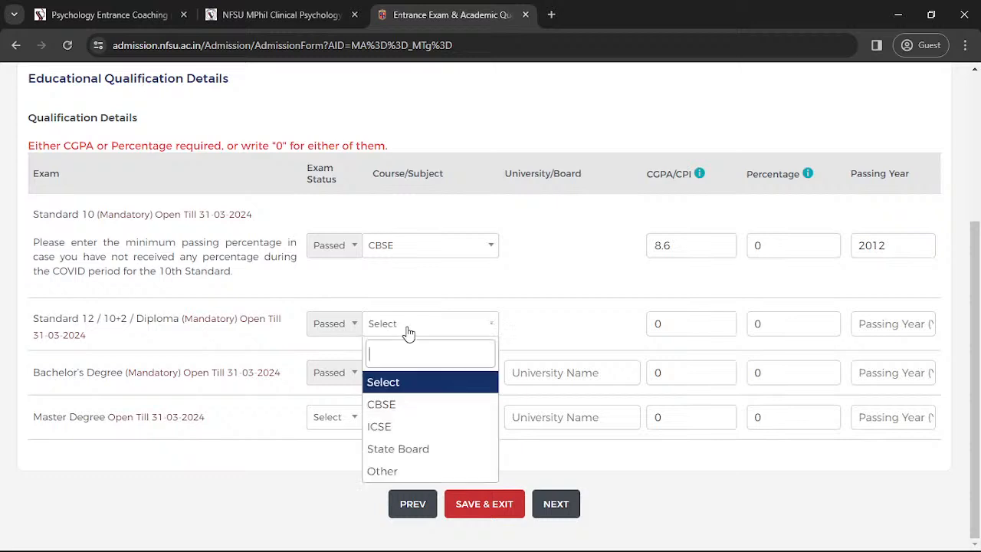
click(399, 406)
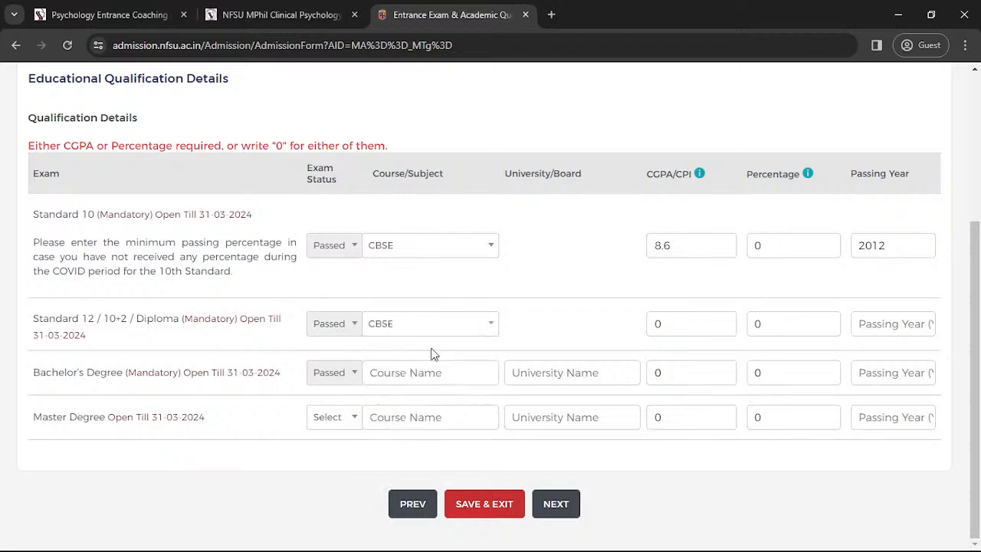
click(696, 324)
key(BackSpace)
text(9.0)
click(796, 303)
click(887, 325)
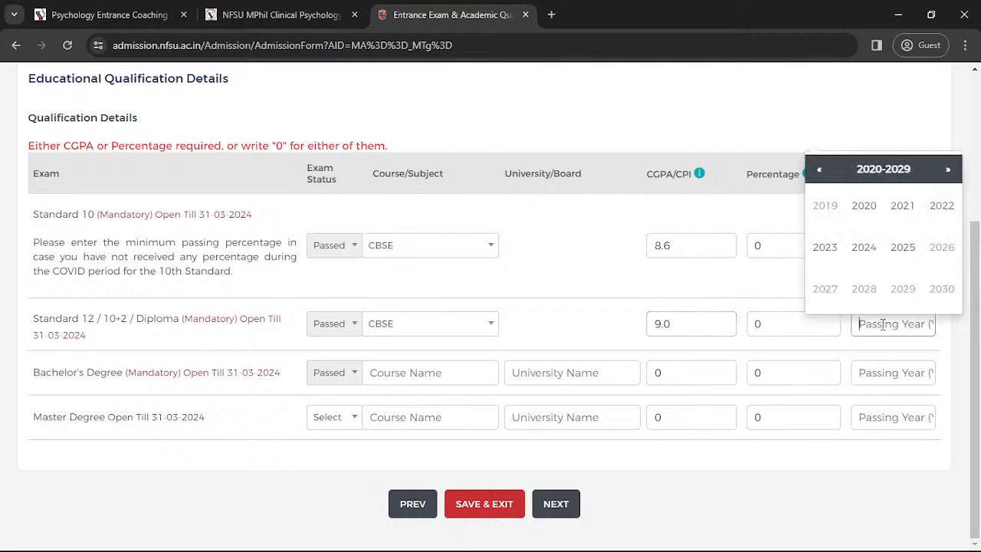
text(2014)
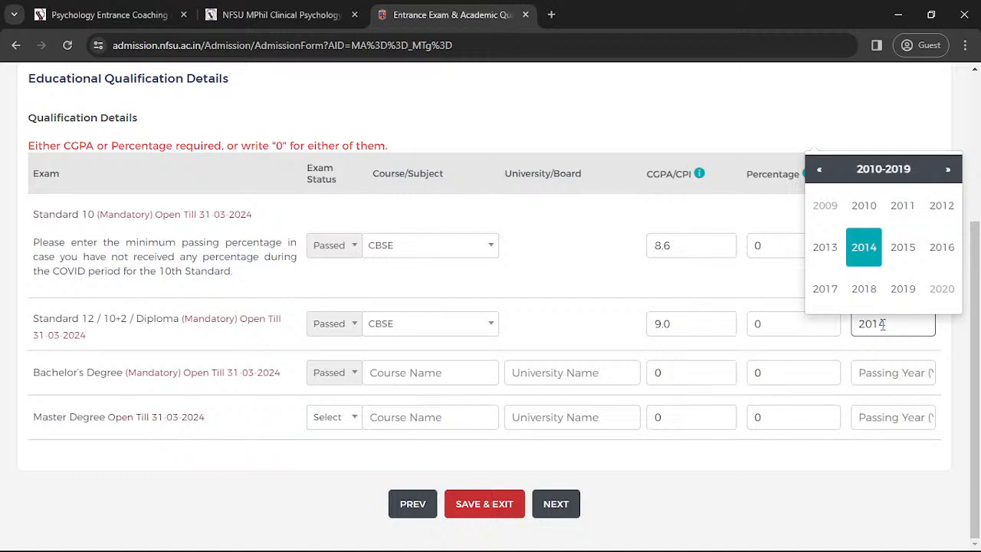
click(872, 251)
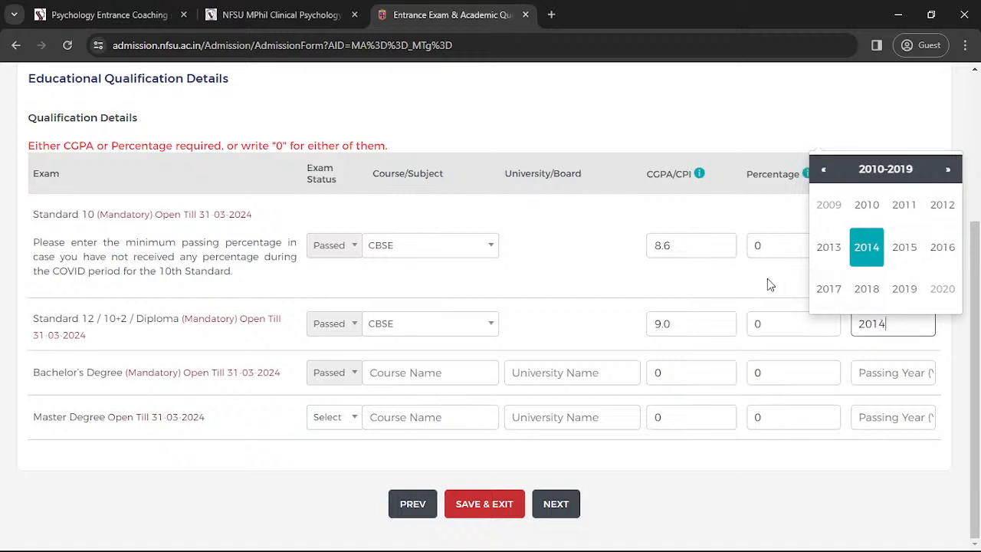
click(642, 286)
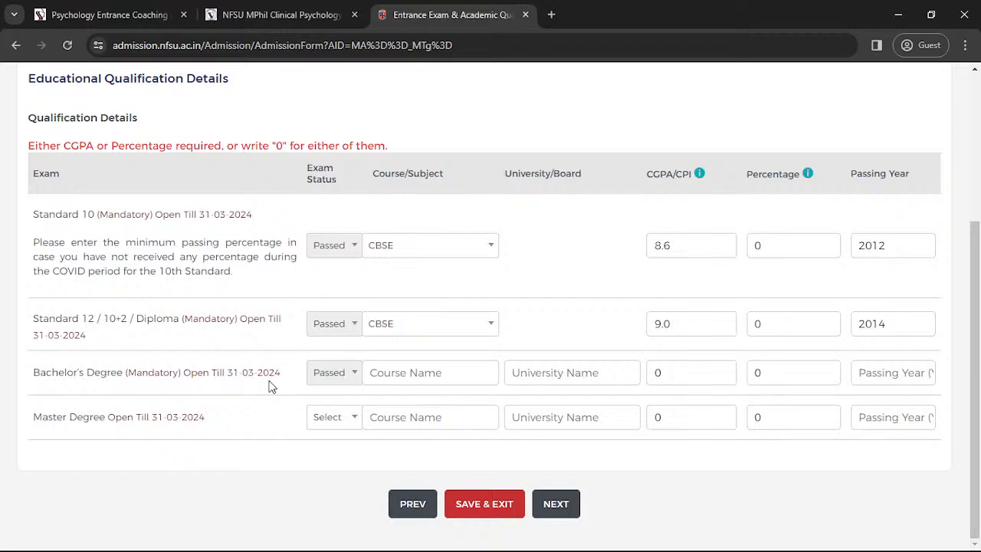
Enter BA Psychology as the Bachelor's course and Delhi University as university
click(417, 375)
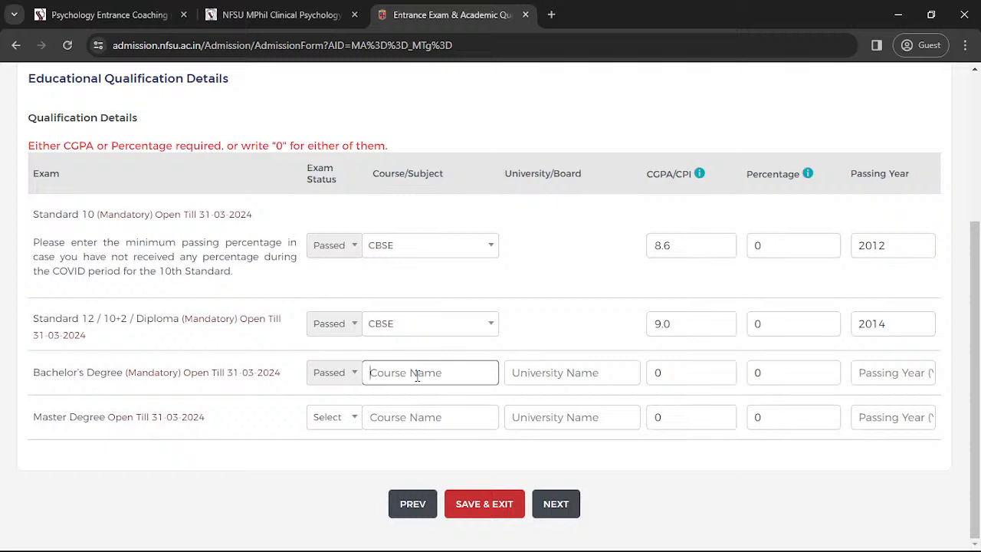
text(BA Psychology)
click(569, 377)
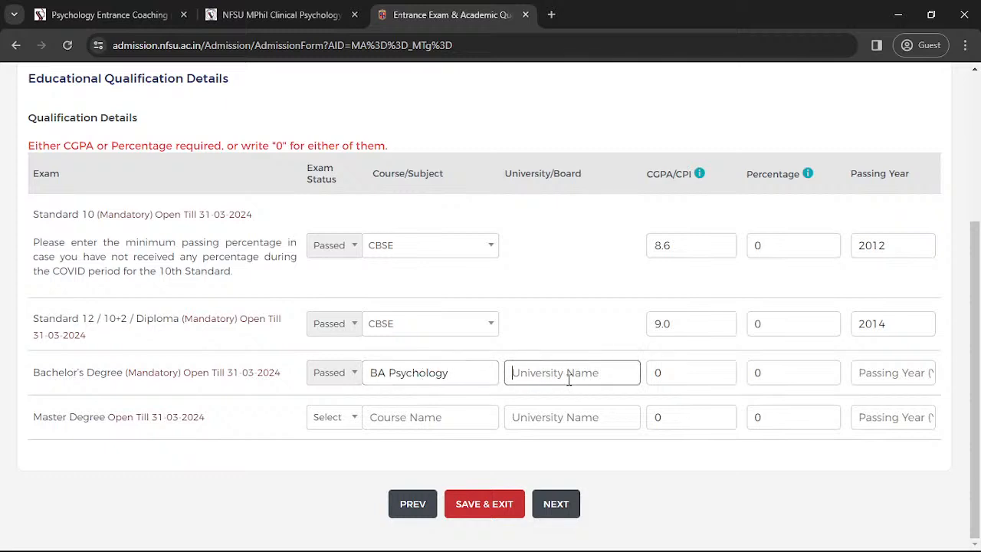
text(Delhi Univ)
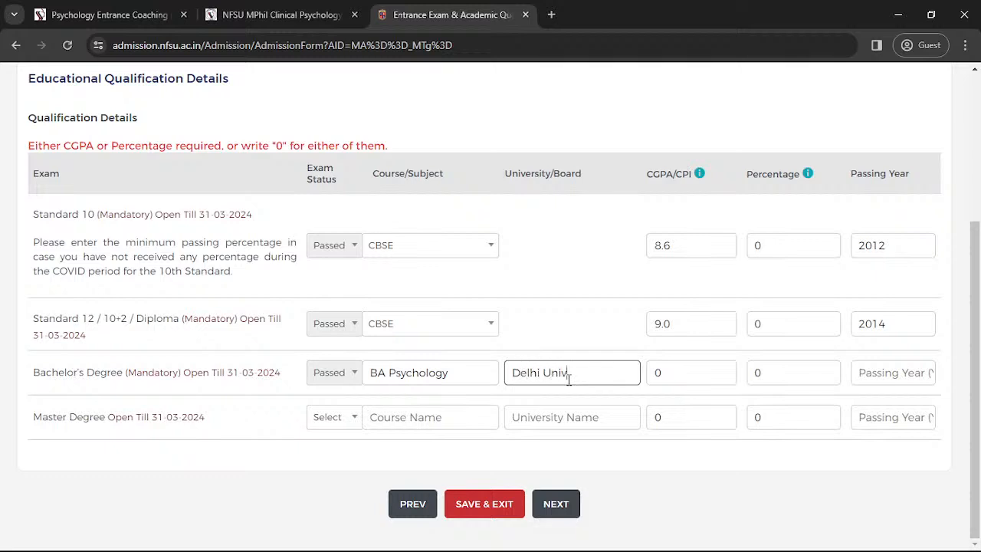
text(ersity)
click(702, 376)
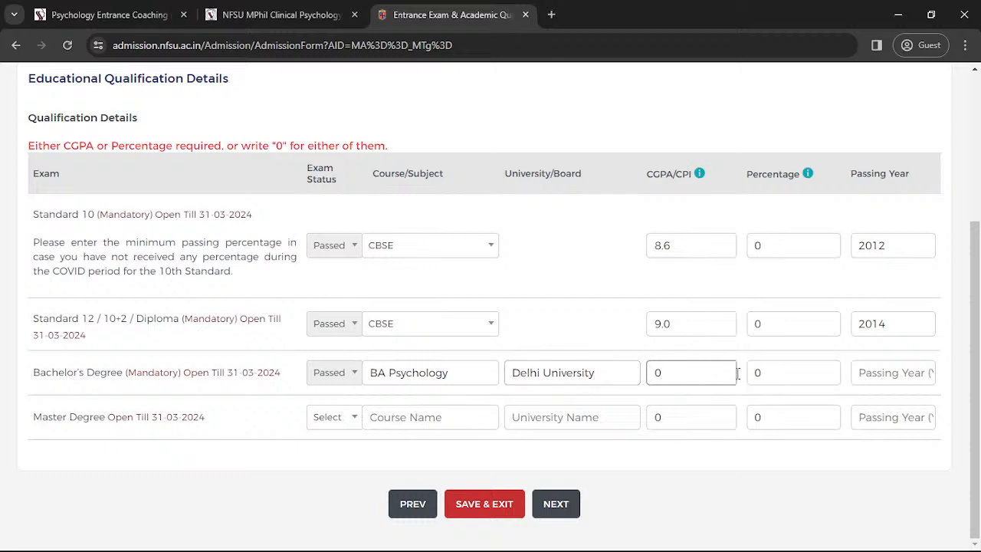
Set the Bachelor's percentage to 76 and passing year to 2017
click(749, 372)
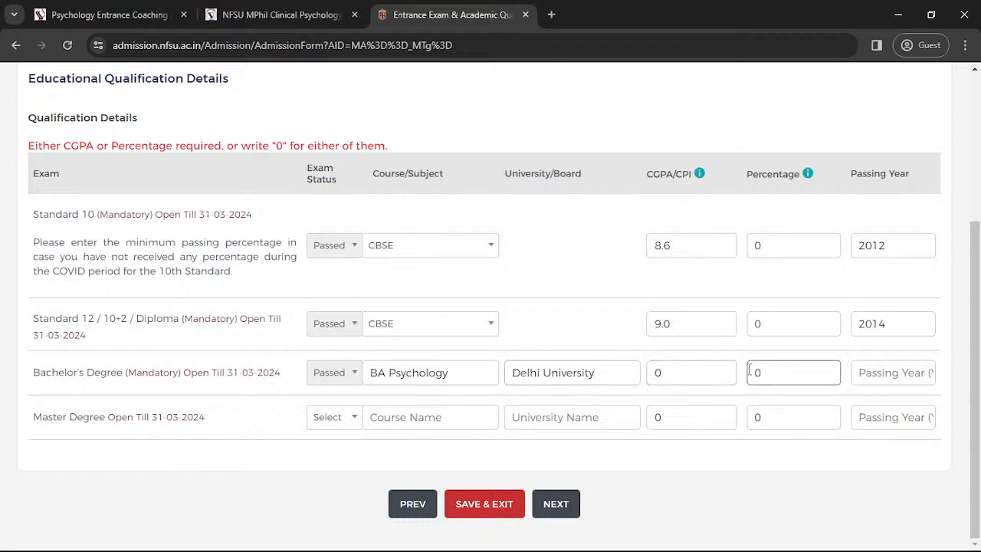
key(BackSpace)
text(76)
click(893, 373)
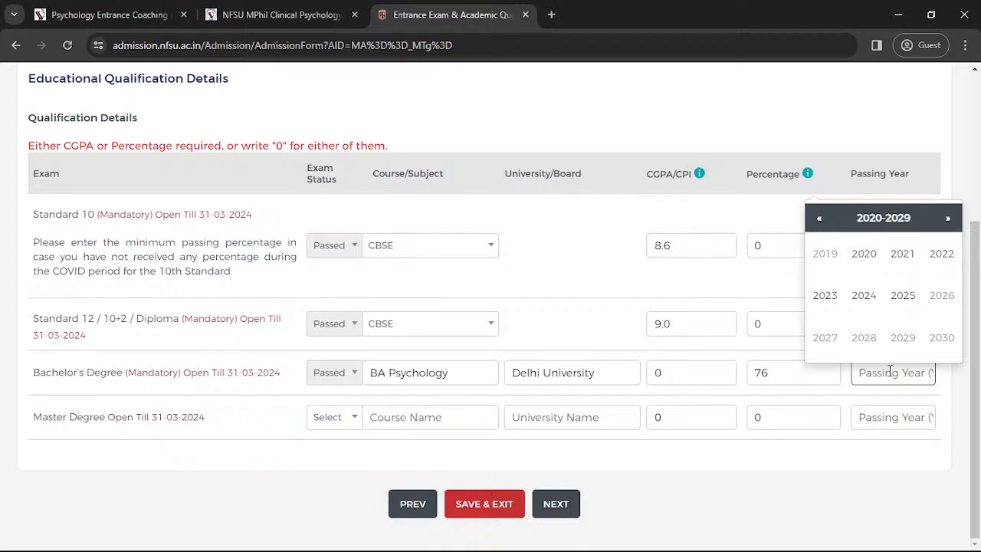
text(2017)
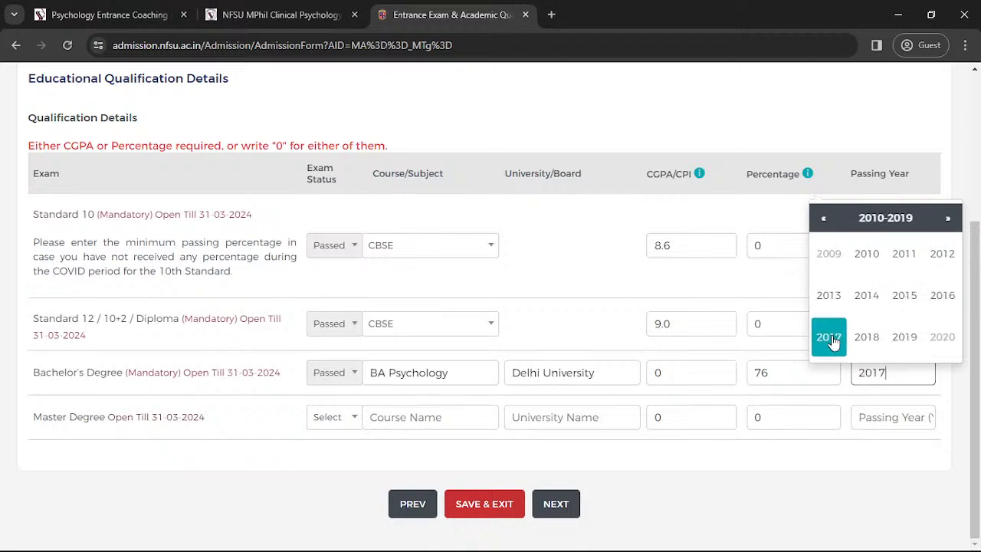
click(773, 351)
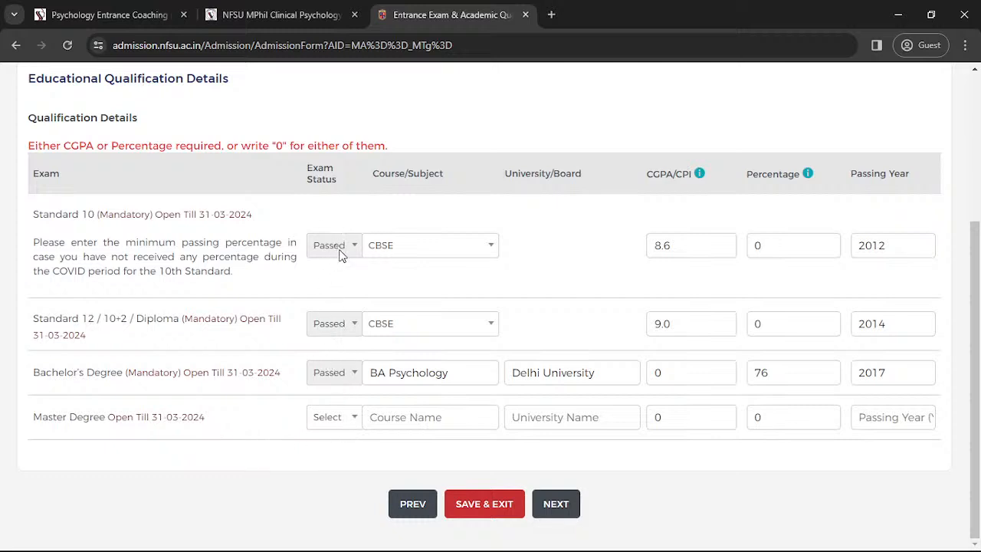
Mark the Master Degree as Passed, with course MSc Psychology from Amity University
click(351, 423)
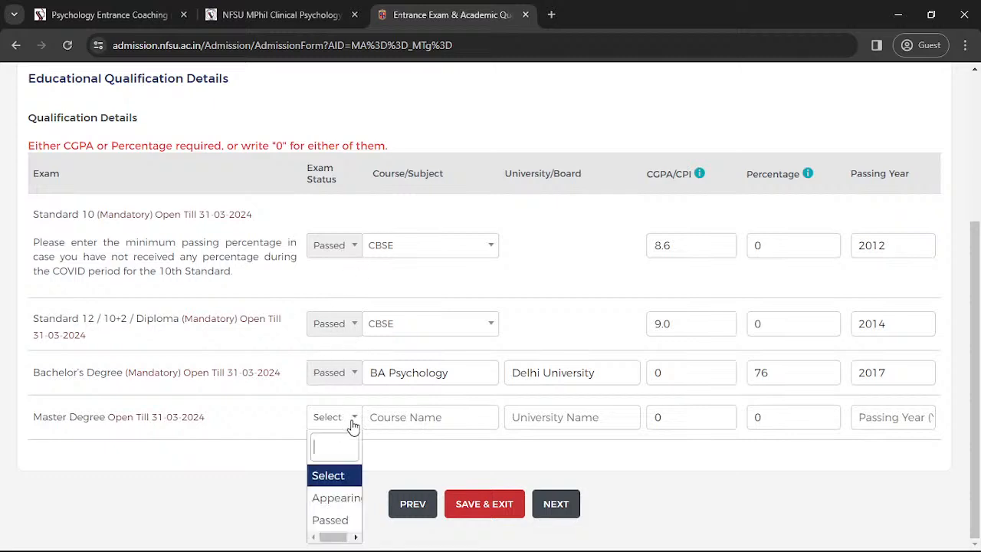
click(334, 500)
scroll(360, 500, down, 3)
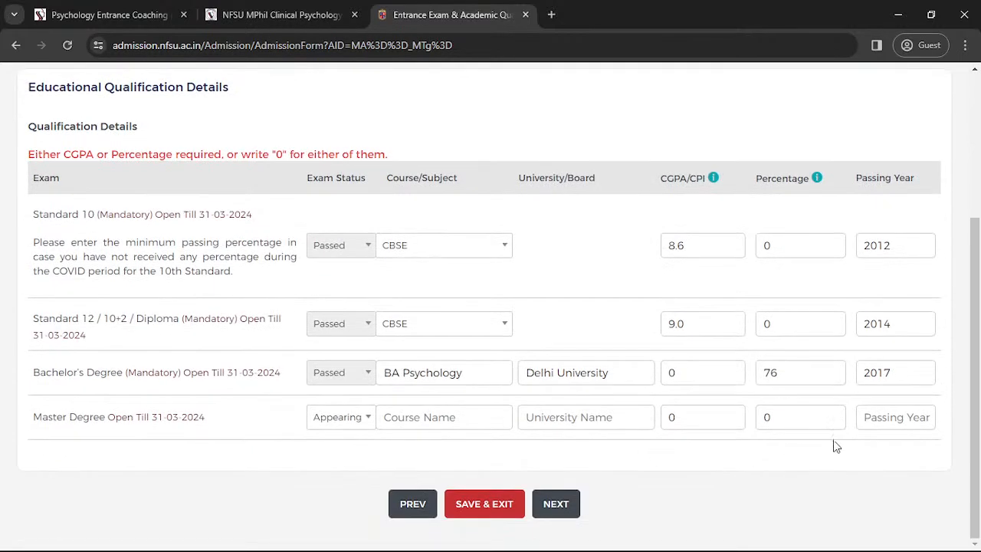
click(340, 424)
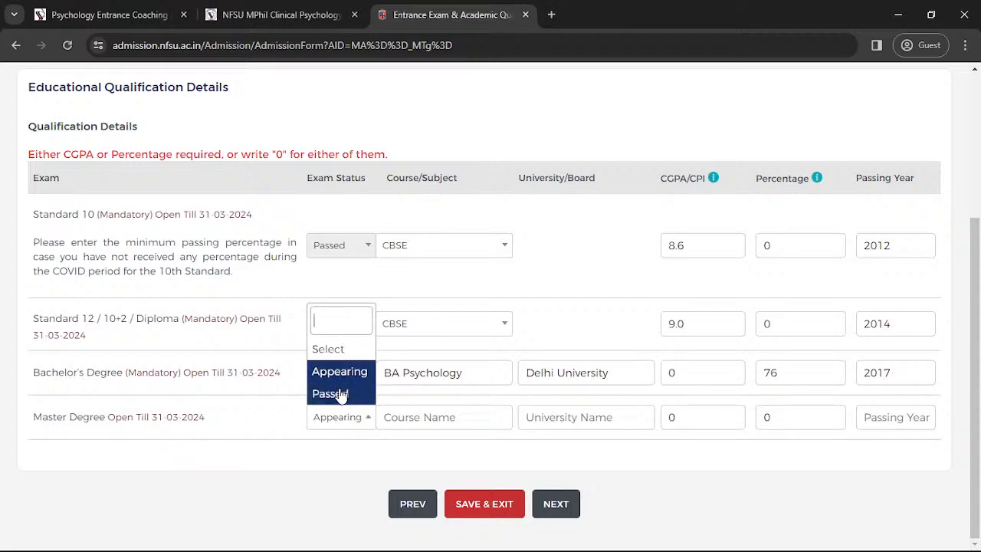
click(340, 393)
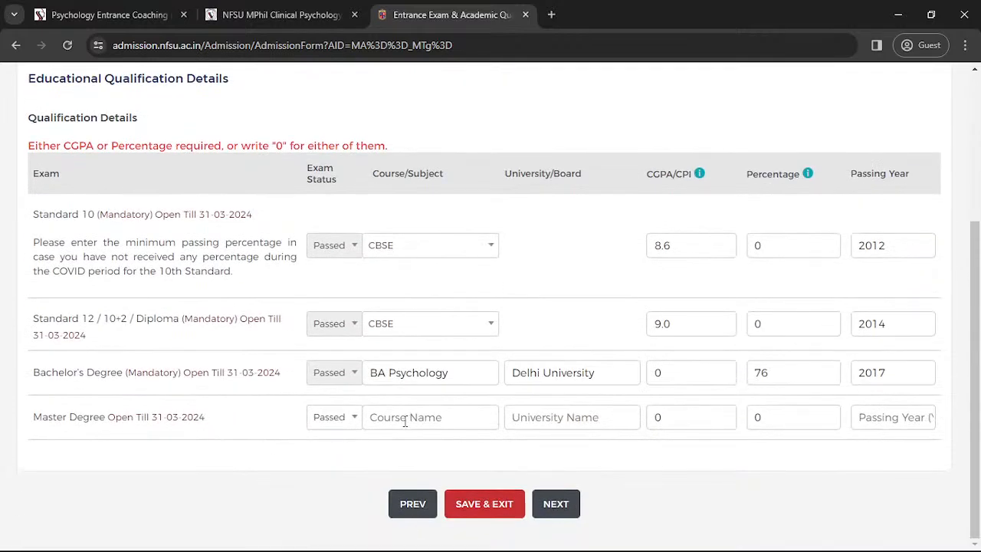
click(405, 421)
text(M)
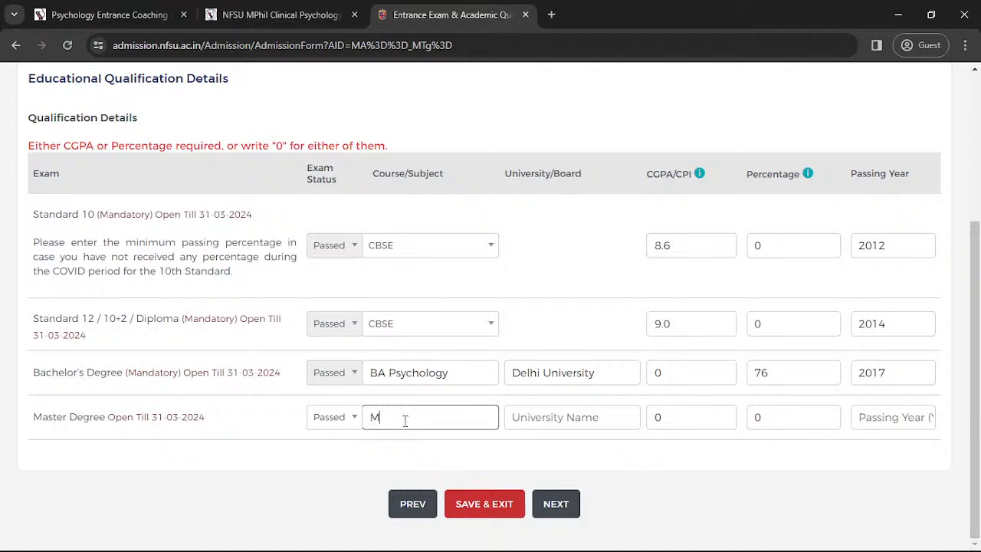
text(Sc Psychology)
click(582, 413)
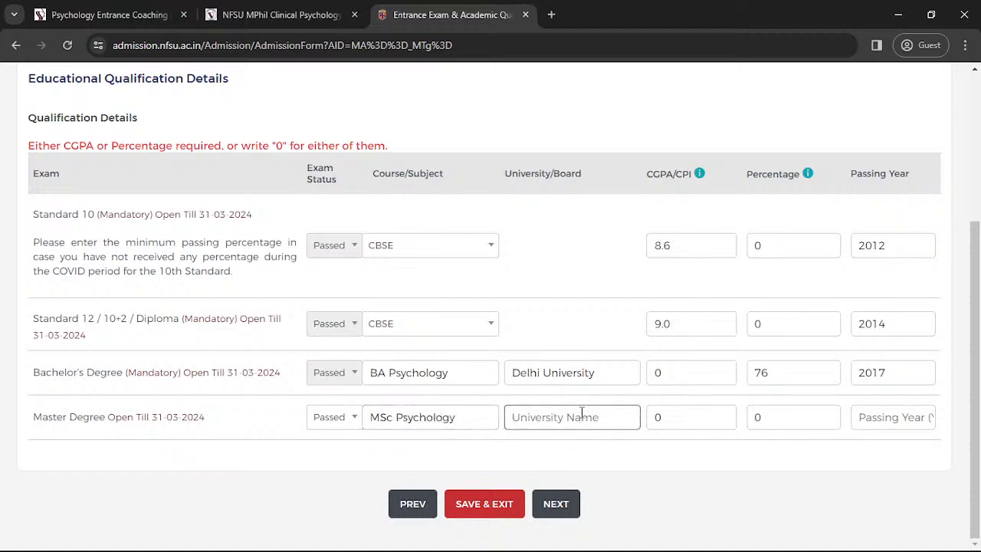
text(Amity University)
Enter CGPA 8.8 and passing year 2019 for the Master Degree
click(685, 423)
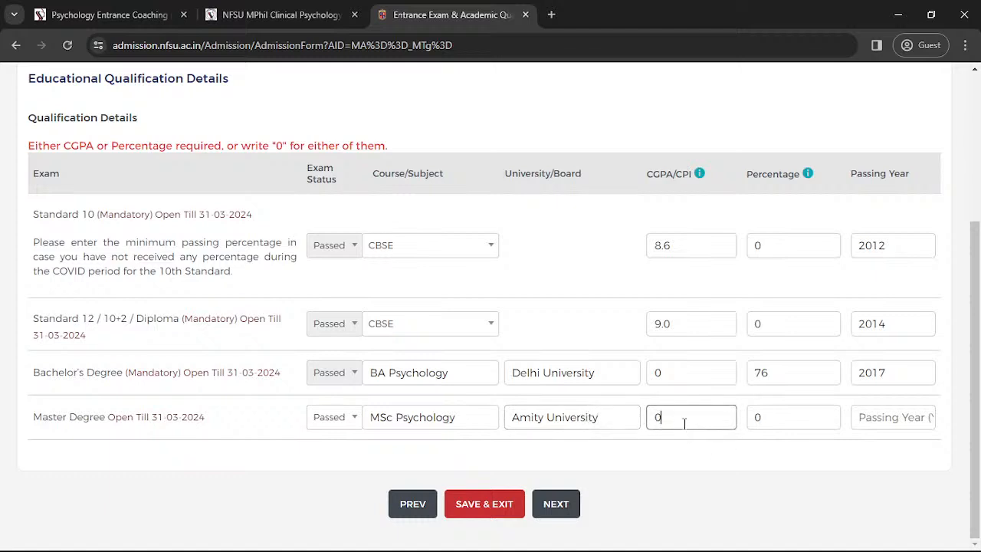
key(BackSpace)
text(8.8)
click(883, 418)
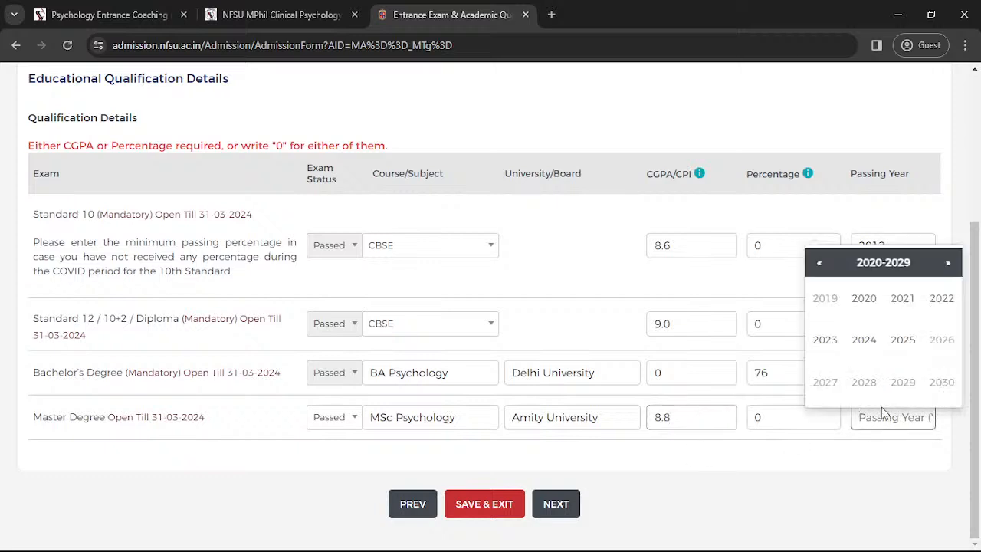
text(2019)
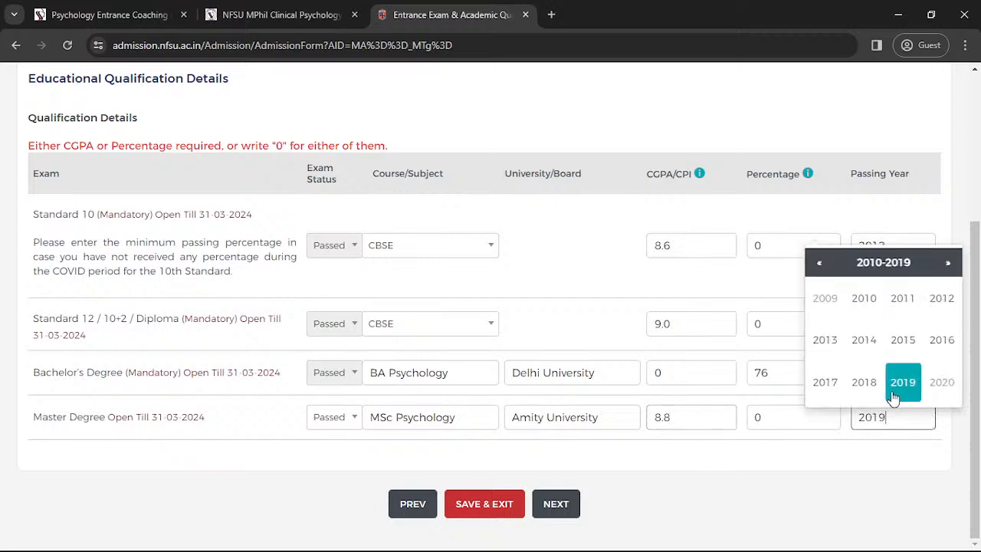
click(893, 395)
click(878, 449)
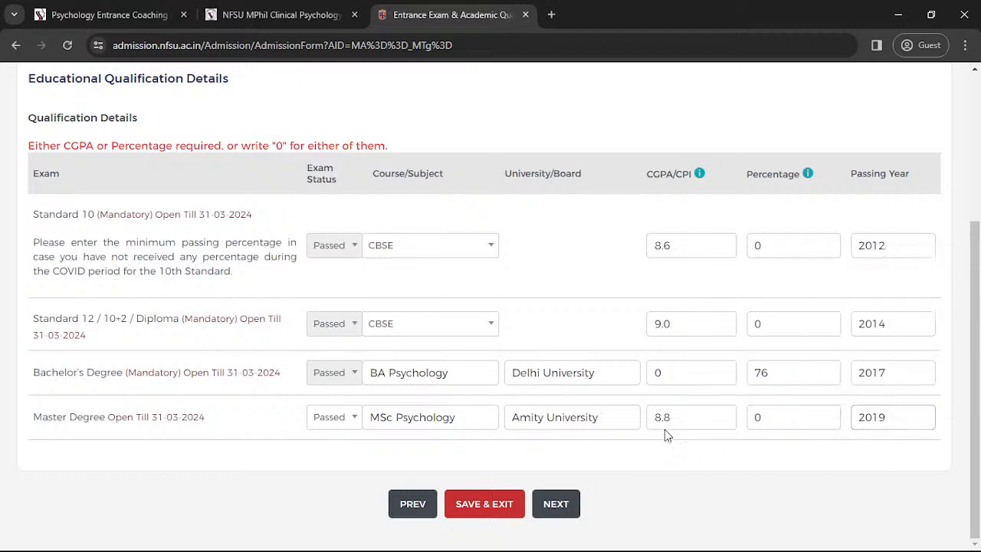
Save the qualifications and move on to the Upload Documents section
click(569, 506)
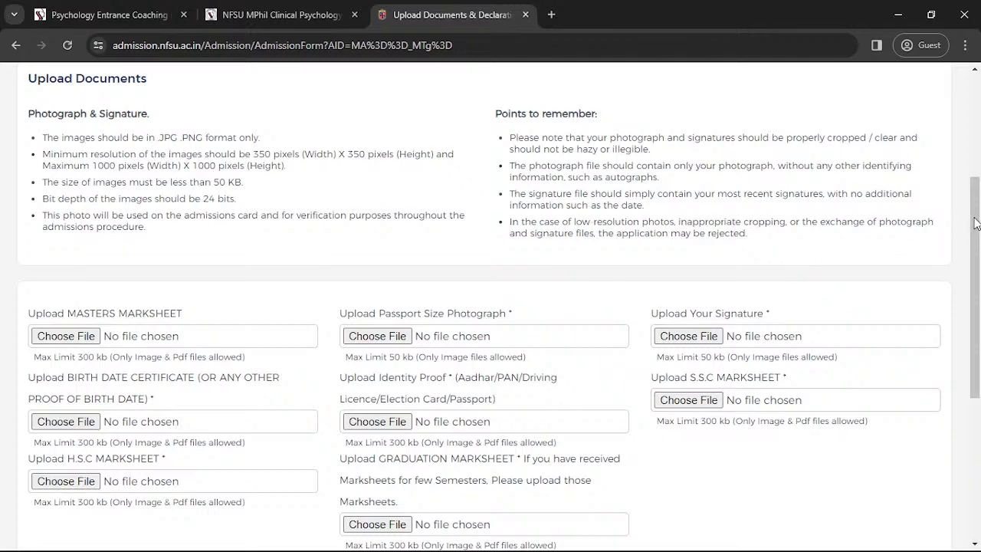
drag(975, 223, 970, 154)
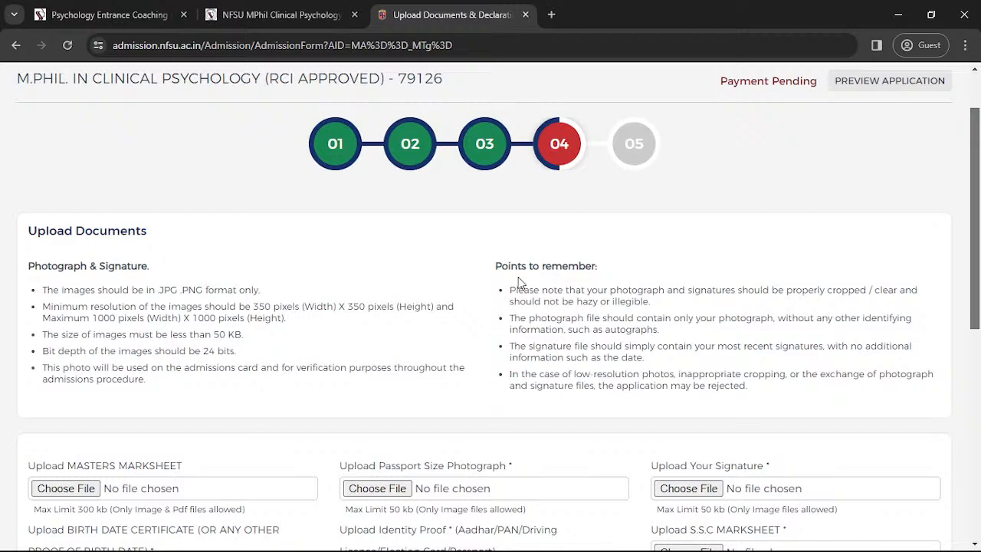
scroll(200, 329, down, 2)
scroll(204, 257, up, 2)
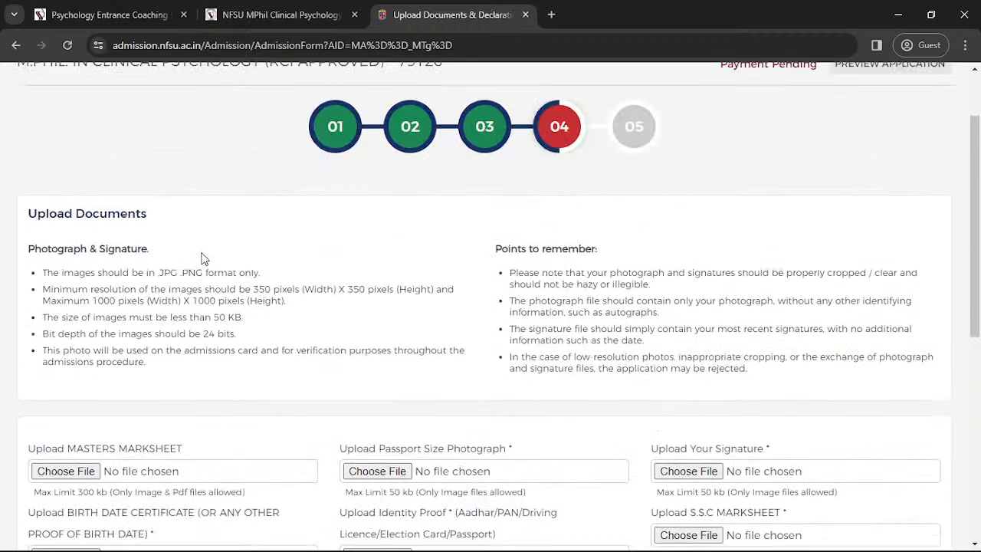
scroll(474, 303, down, 2)
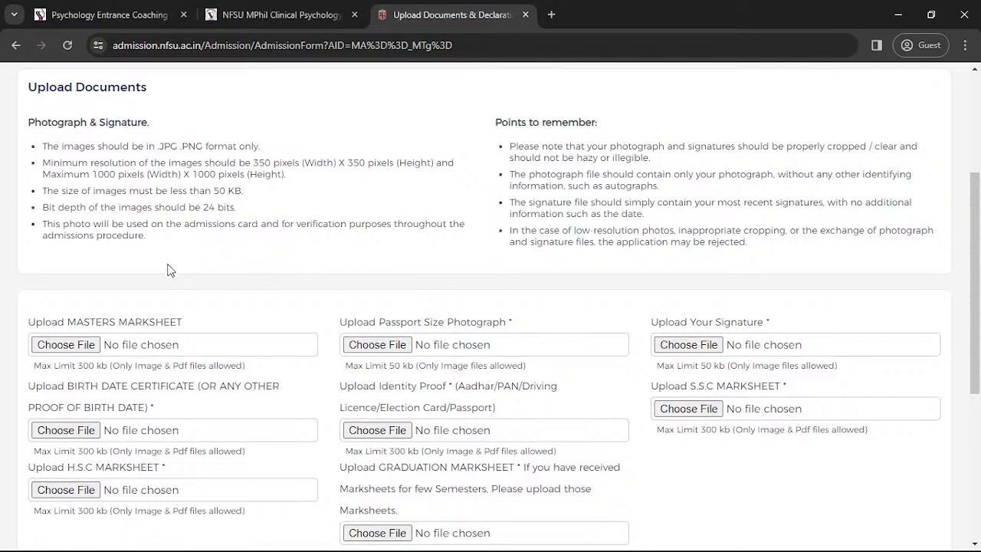
scroll(164, 270, down, 2)
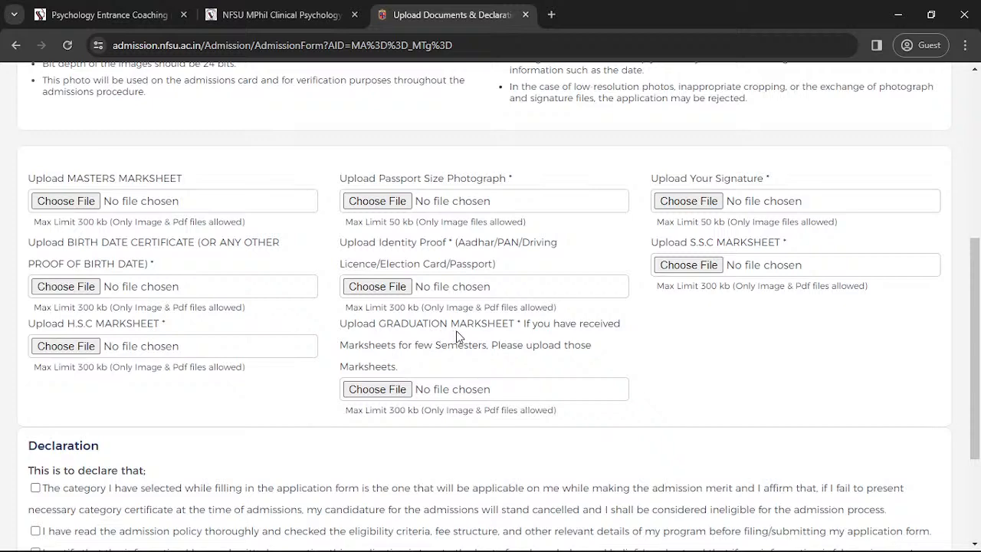
scroll(457, 337, down, 2)
scroll(457, 337, up, 2)
scroll(130, 331, up, 2)
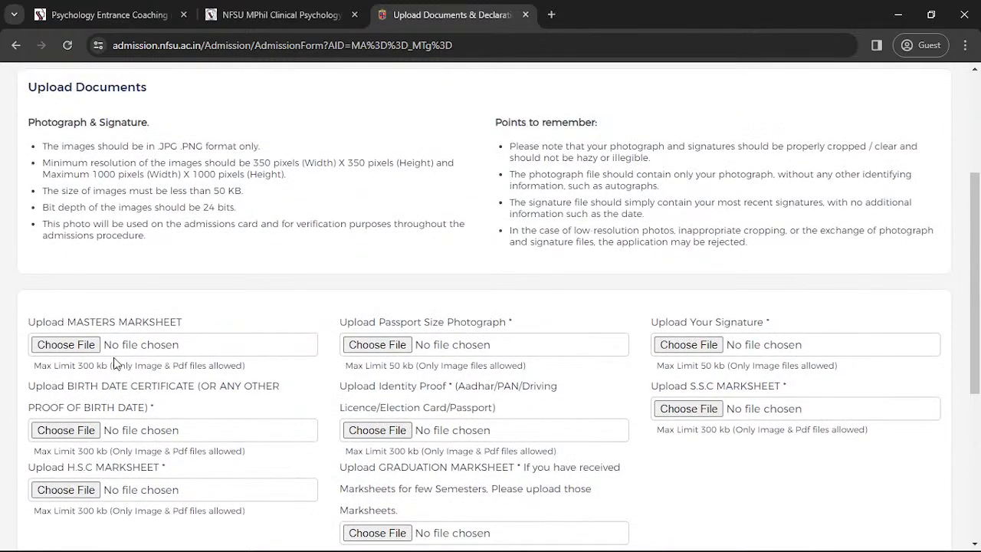
Upload the Masters marksheet, passport size photograph and signature
click(71, 347)
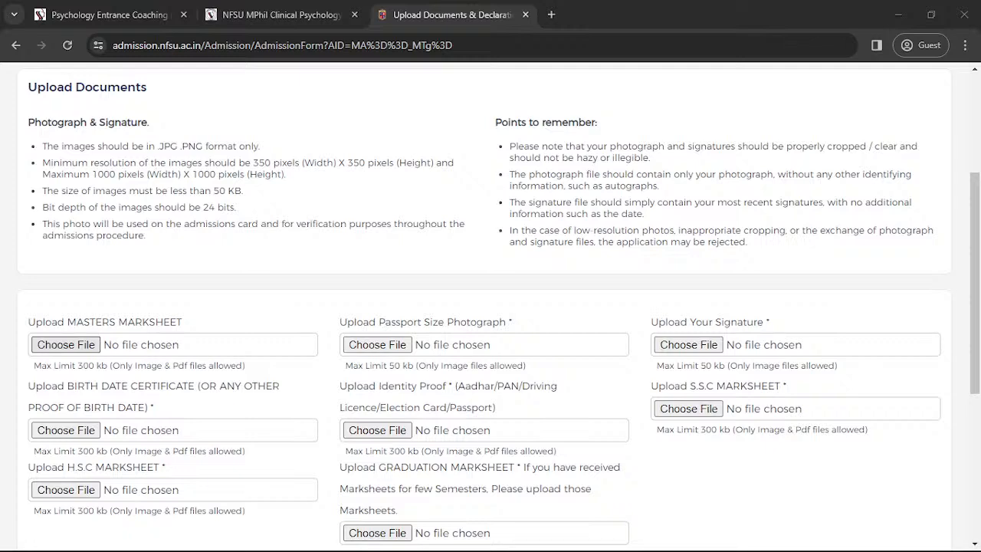
double_click(290, 283)
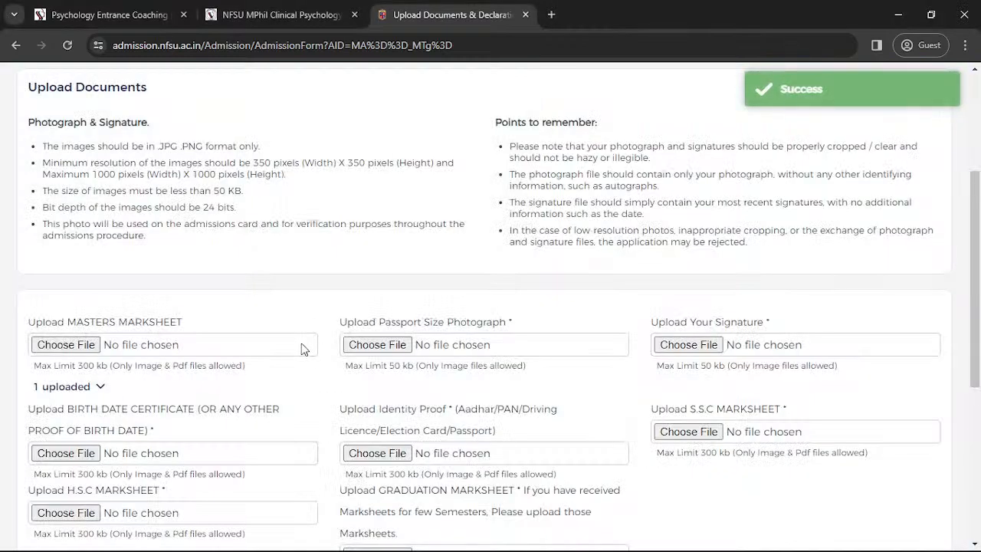
scroll(282, 343, down, 2)
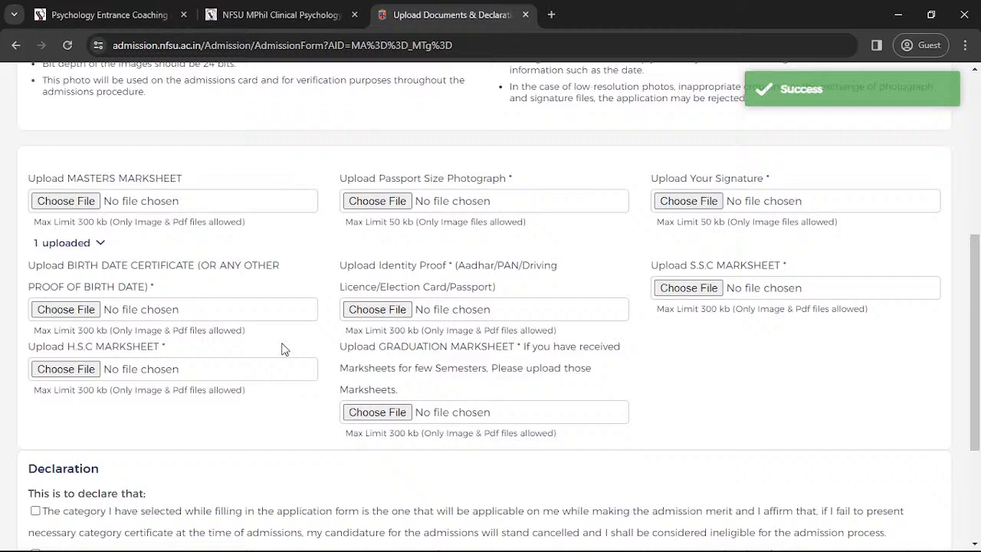
click(372, 207)
double_click(242, 180)
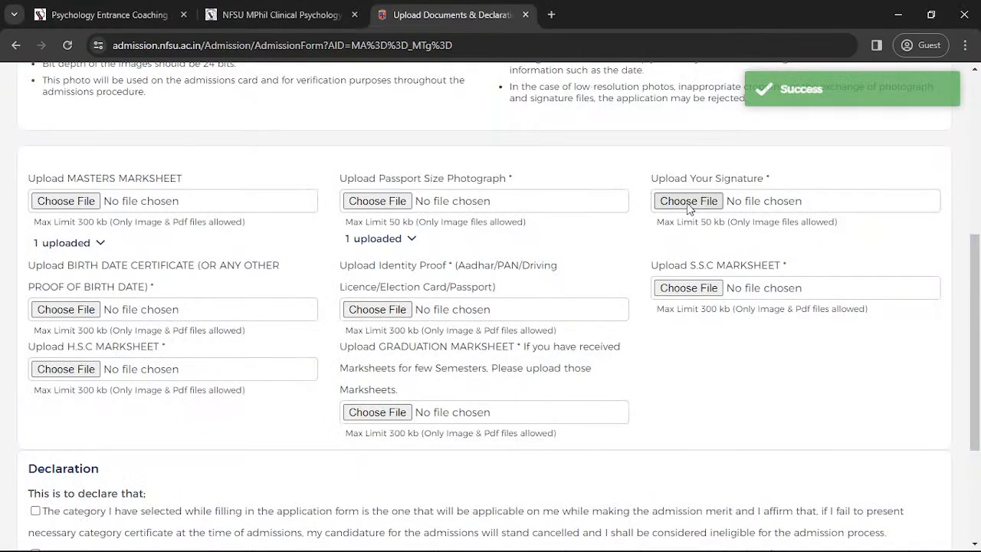
click(688, 204)
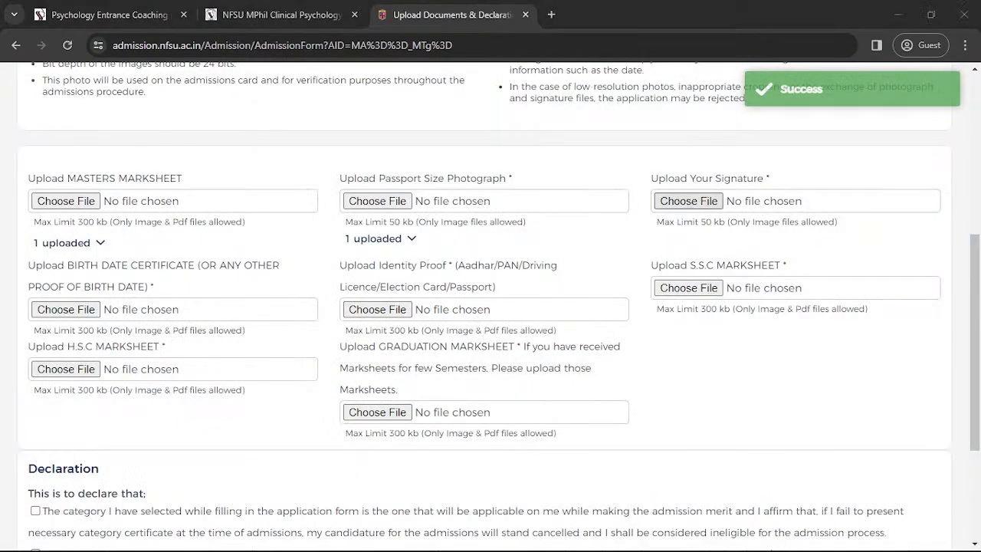
double_click(396, 179)
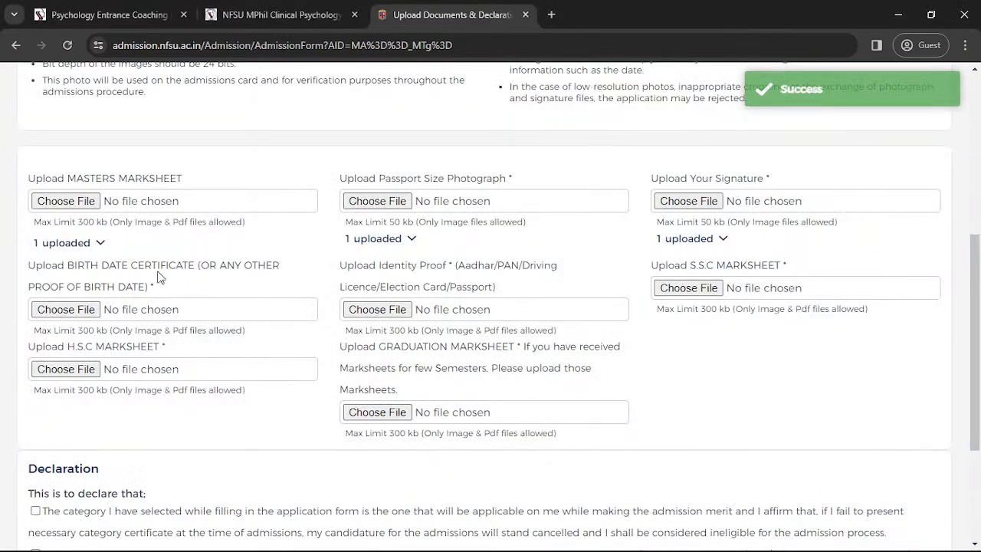
Upload the birth date certificate, identity proof and S.S.C marksheet
scroll(151, 286, down, 2)
scroll(141, 247, up, 2)
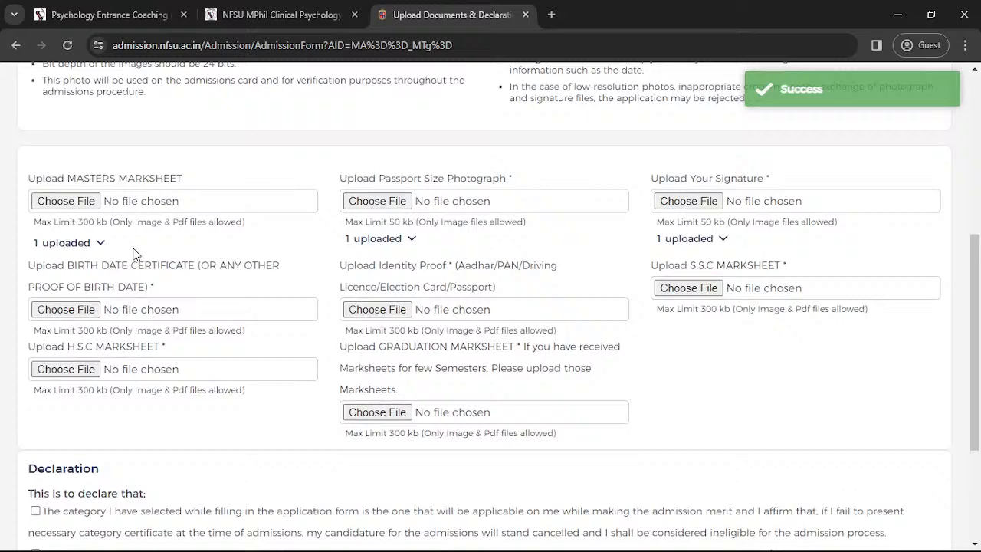
click(77, 311)
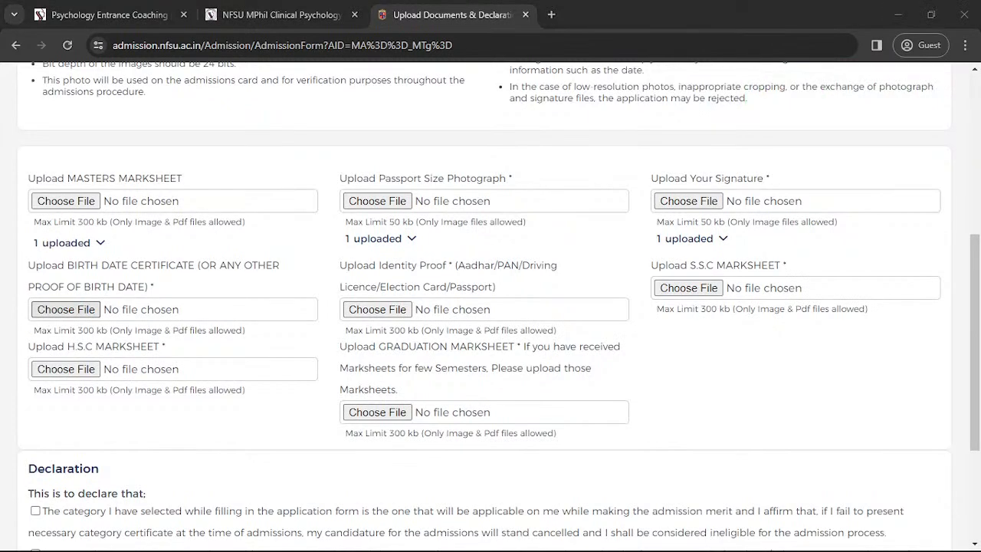
double_click(303, 171)
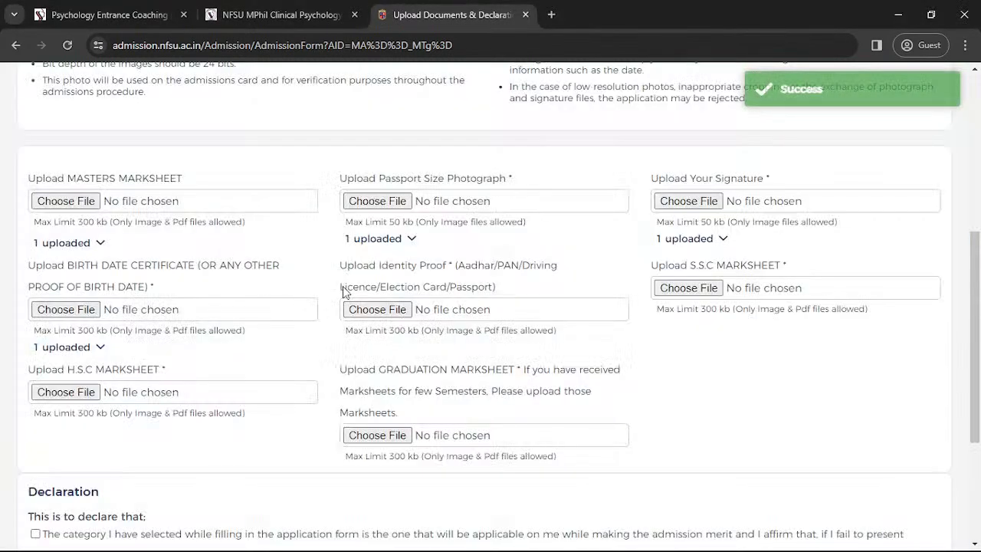
scroll(368, 292, down, 2)
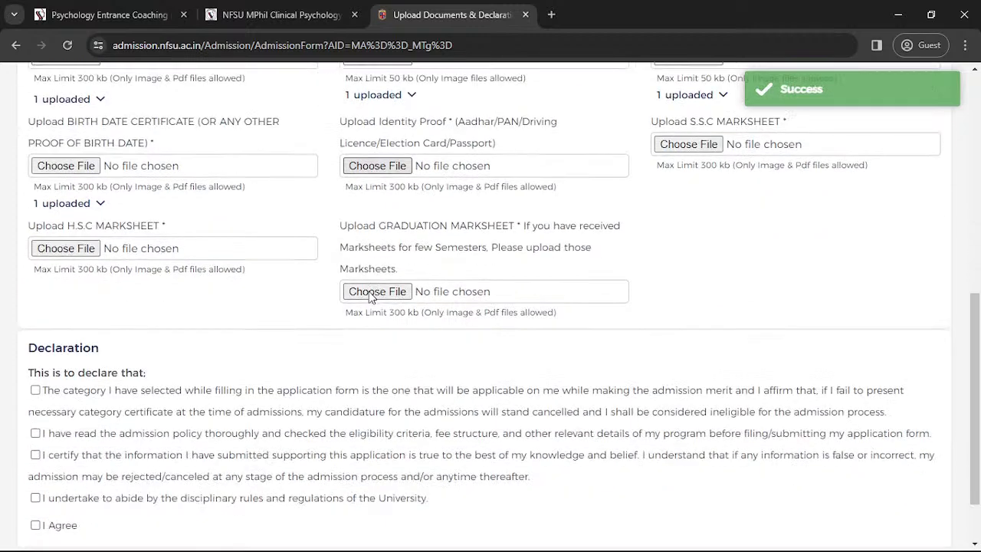
click(383, 174)
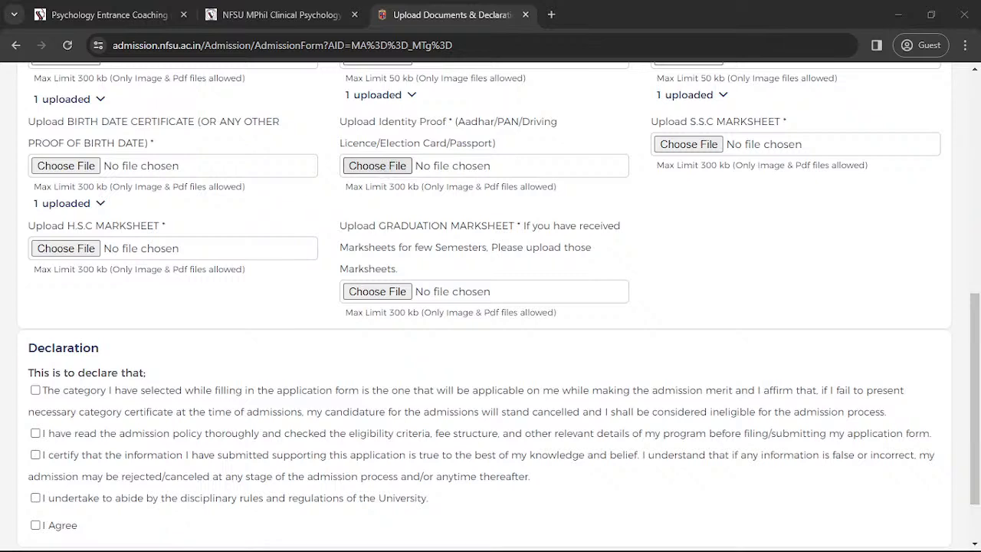
double_click(390, 238)
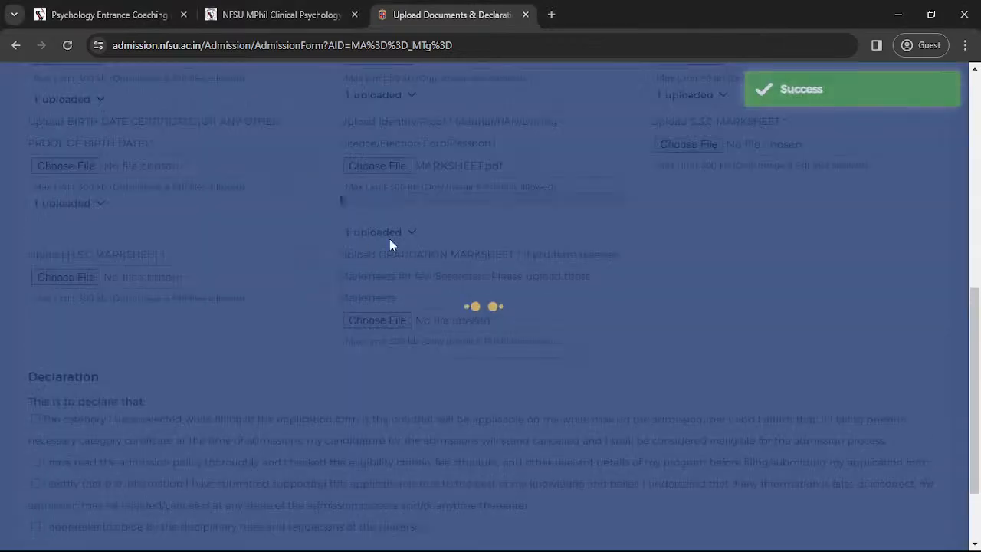
scroll(571, 230, up, 2)
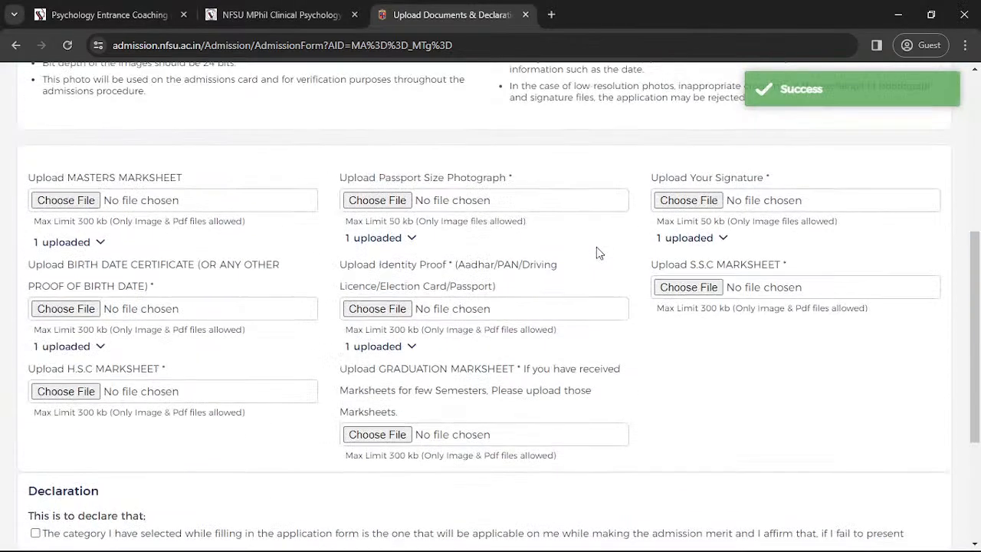
click(680, 293)
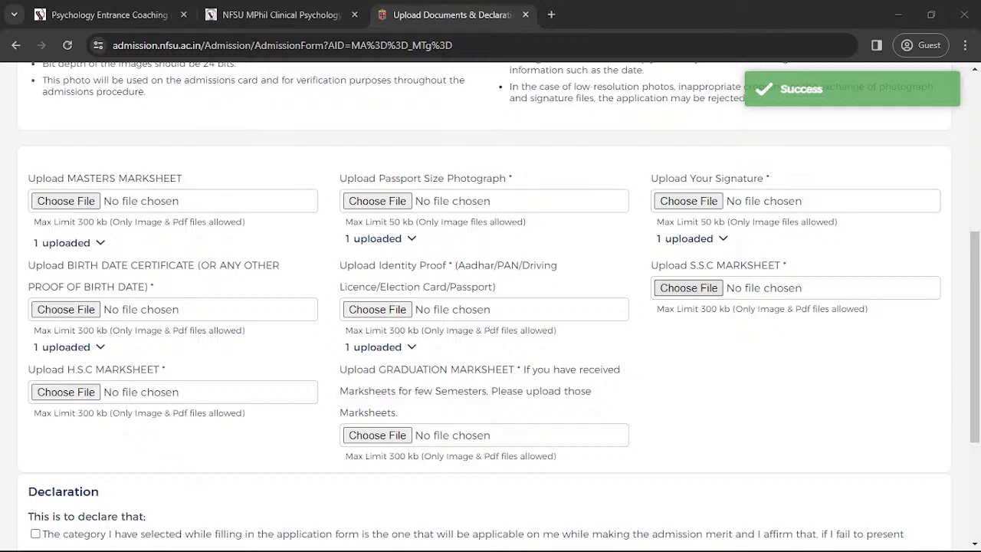
double_click(344, 234)
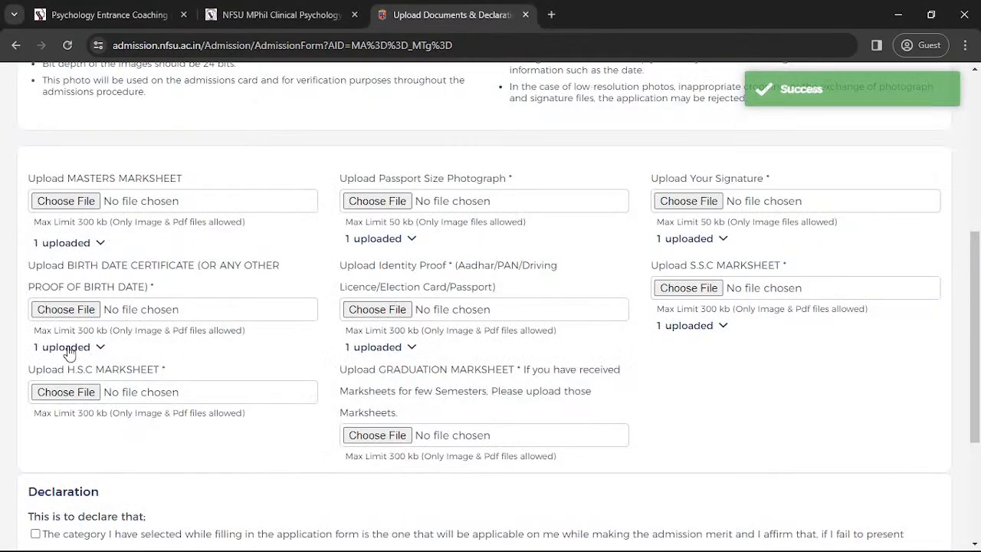
scroll(69, 352, down, 2)
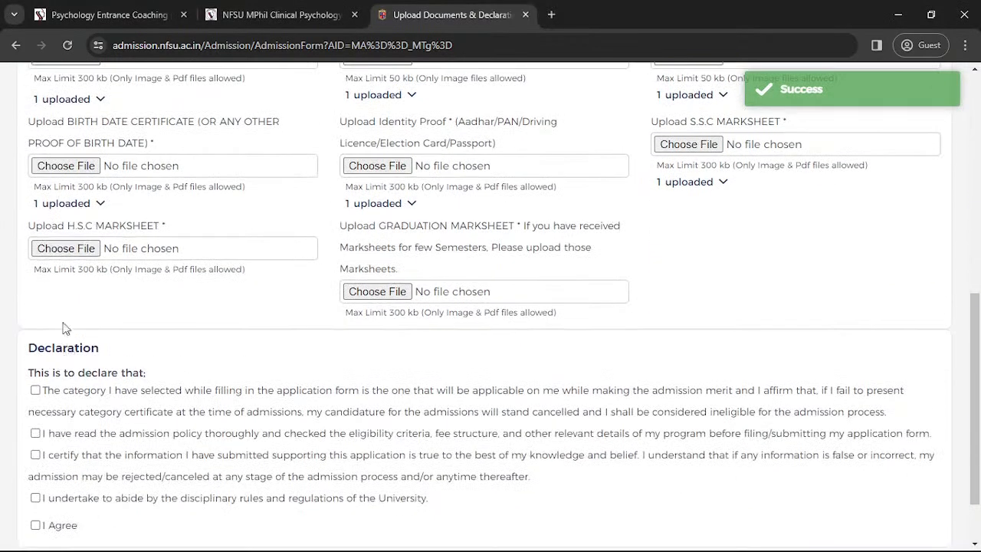
Upload the H.S.C marksheet and the graduation marksheet
click(65, 250)
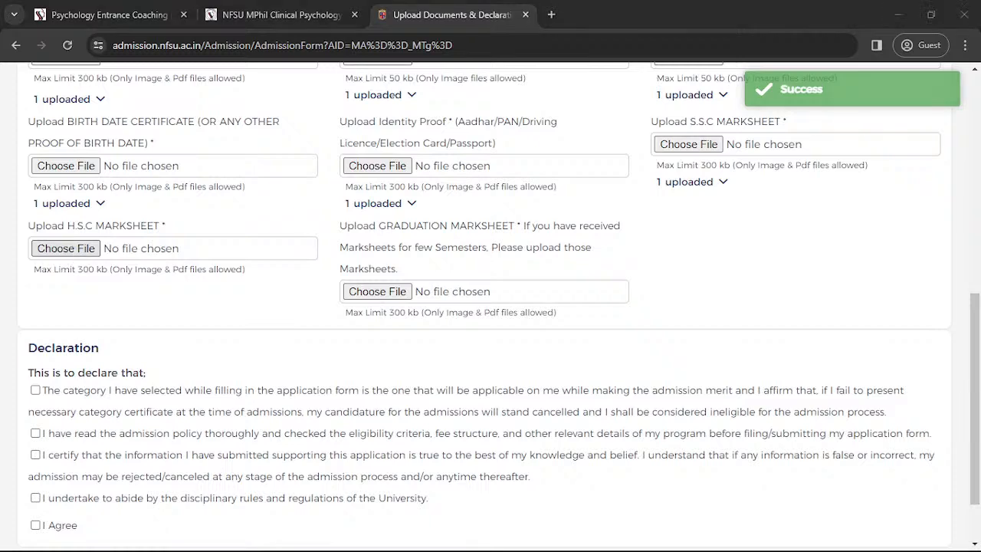
double_click(280, 204)
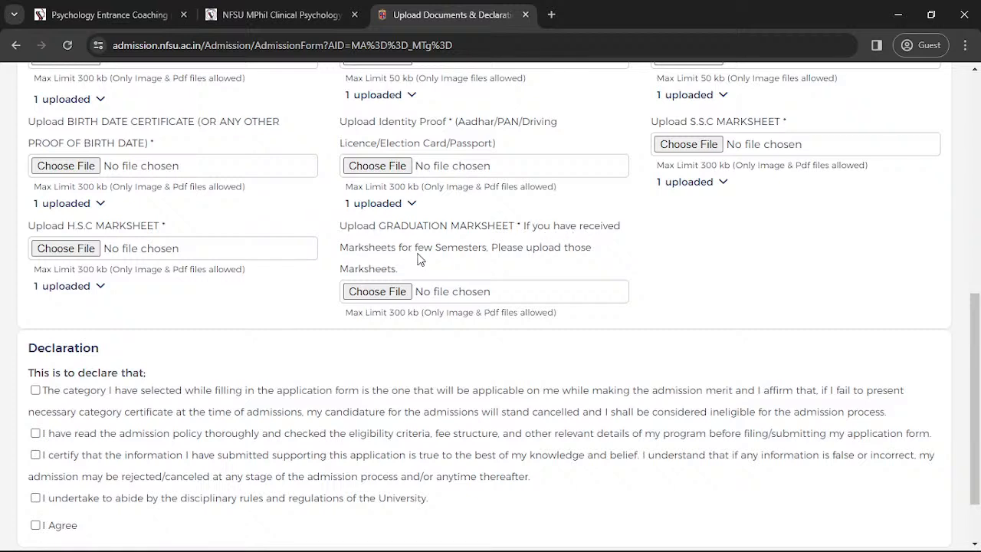
click(360, 291)
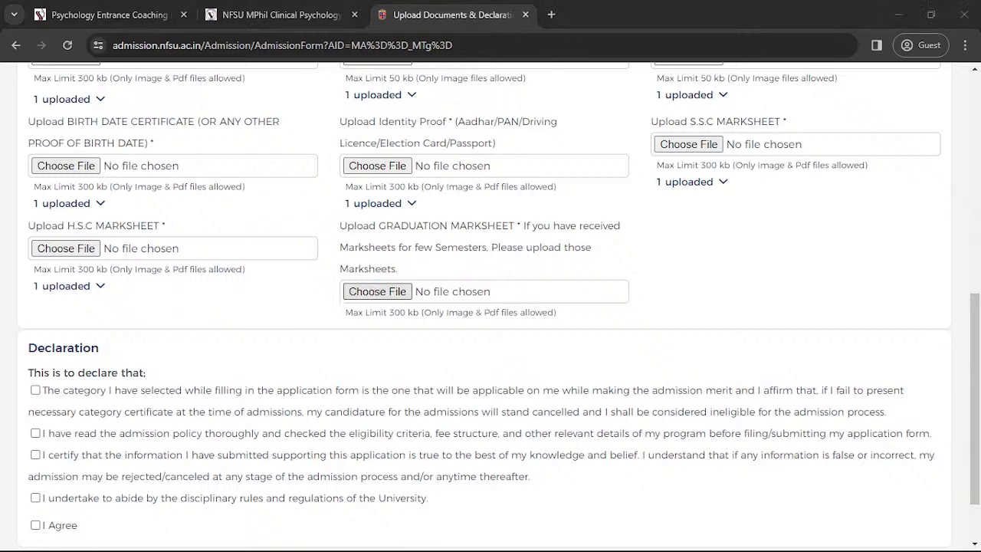
double_click(318, 156)
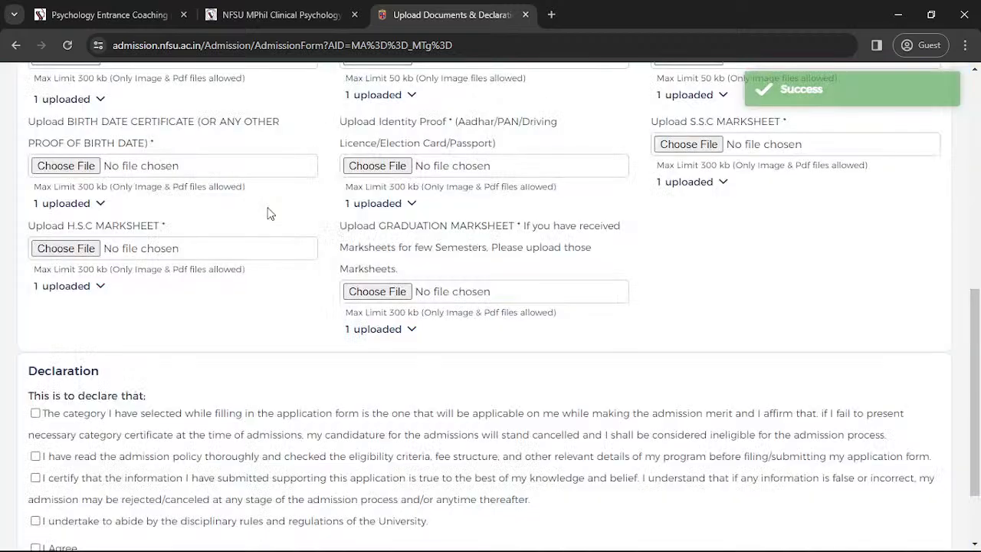
Tick all the declaration statements, including I Agree
scroll(192, 343, down, 2)
scroll(230, 335, up, 4)
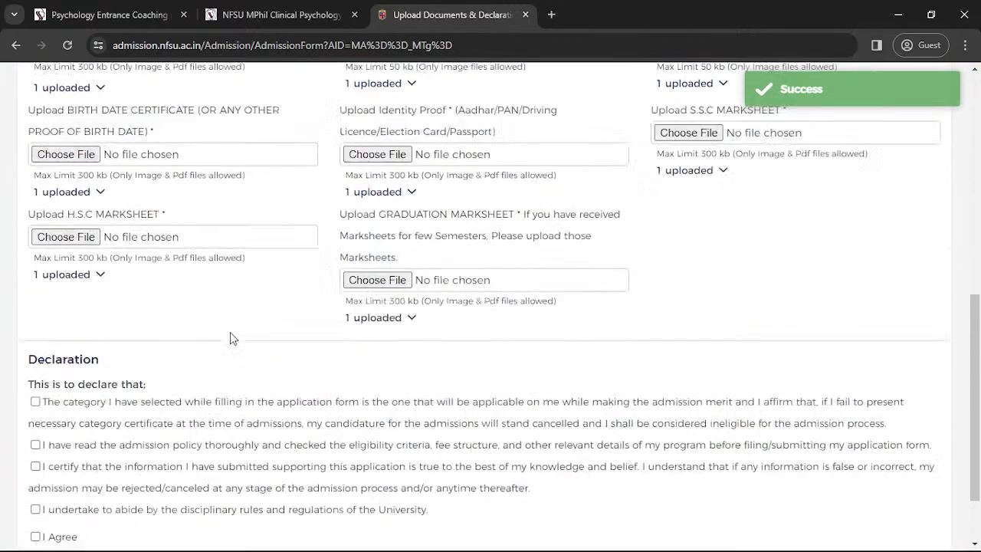
scroll(650, 336, down, 4)
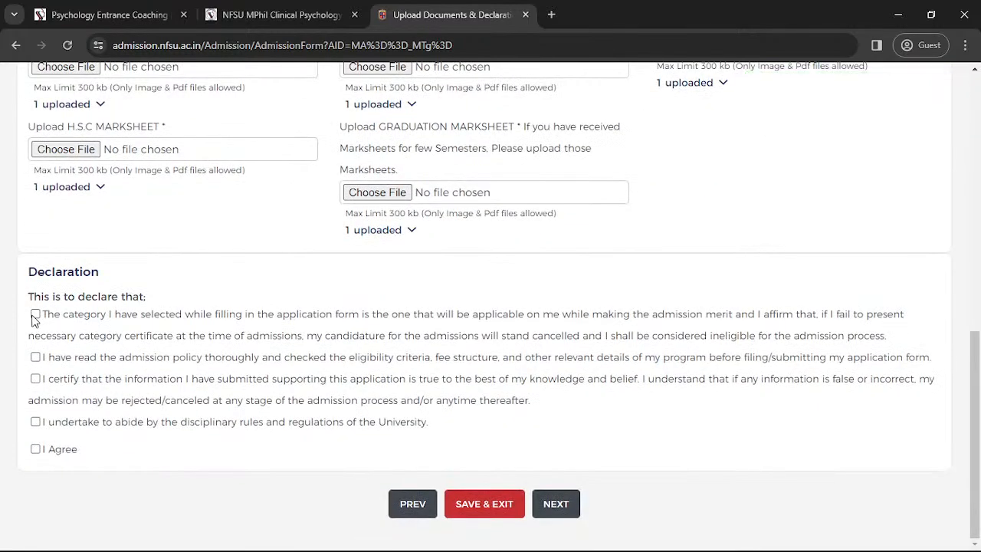
click(35, 315)
click(37, 379)
click(36, 423)
scroll(97, 372, up, 3)
scroll(99, 384, down, 3)
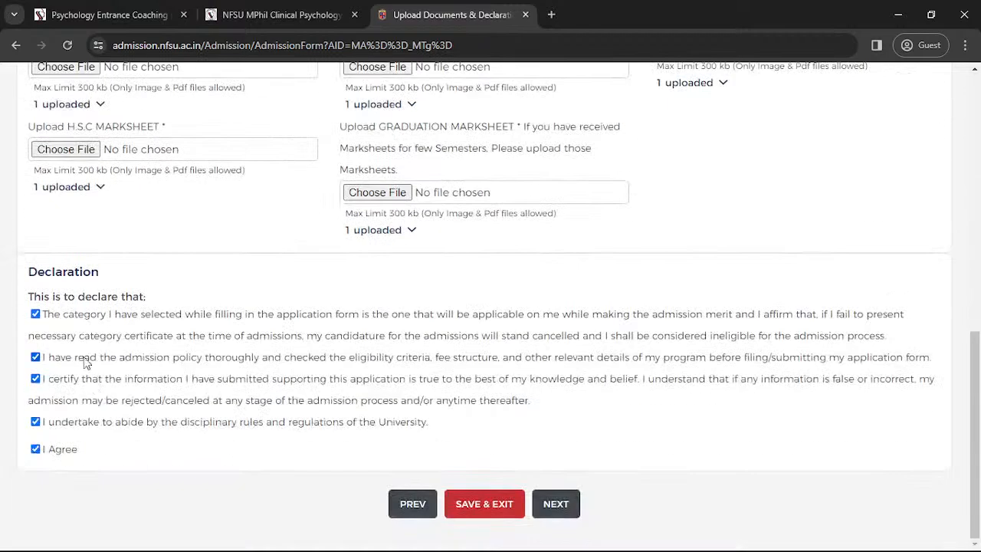
Advance to step 05 and scroll through the three-page application form preview
click(558, 507)
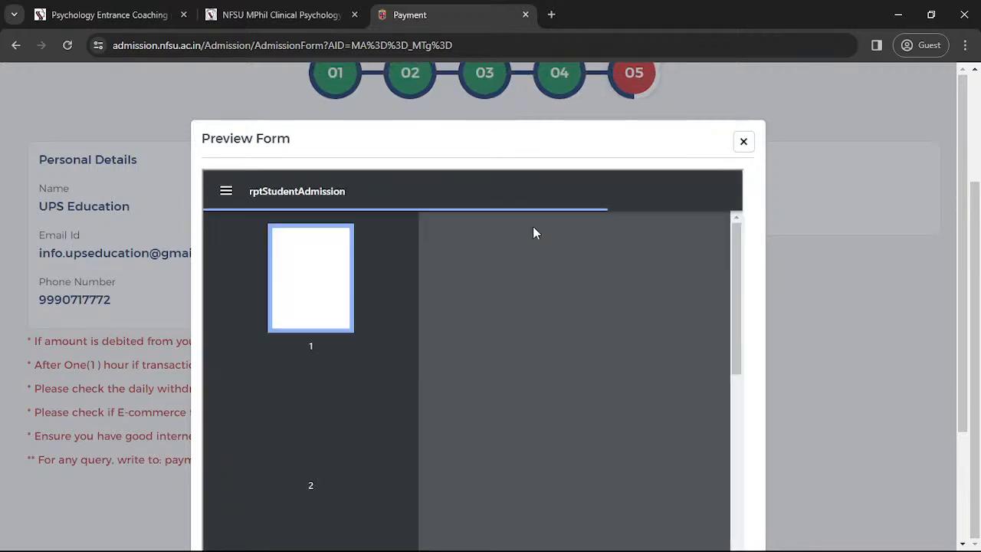
scroll(636, 320, down, 1)
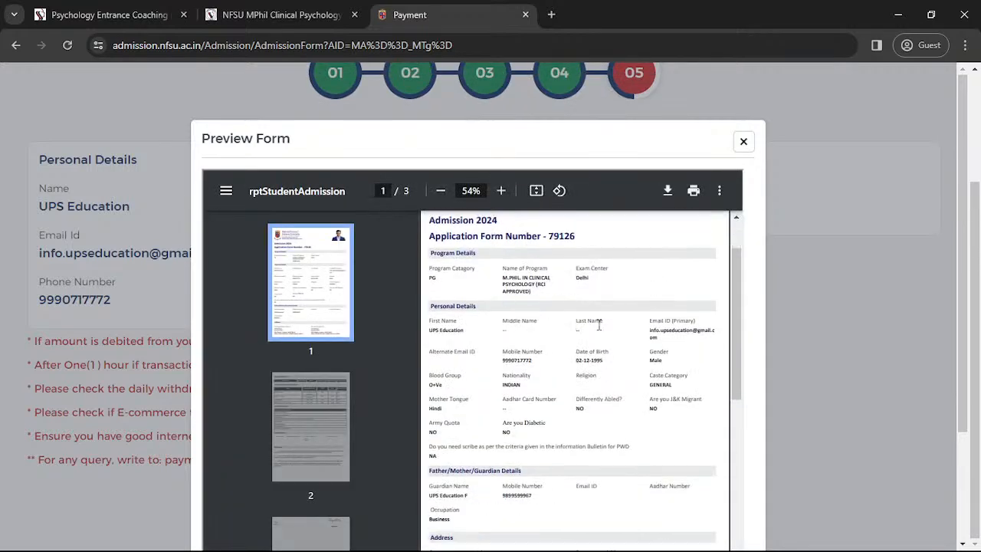
scroll(600, 325, down, 15)
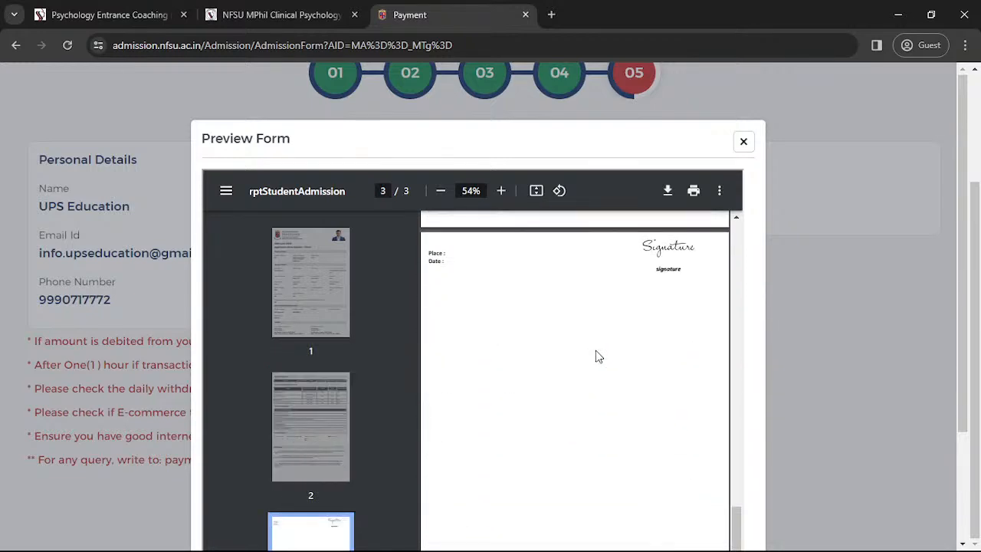
scroll(599, 357, up, 5)
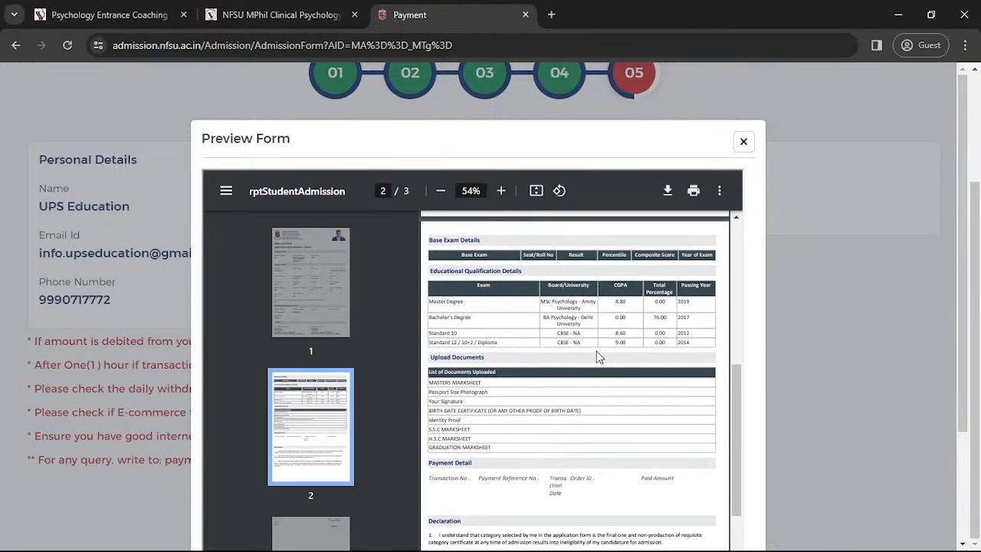
scroll(599, 356, up, 10)
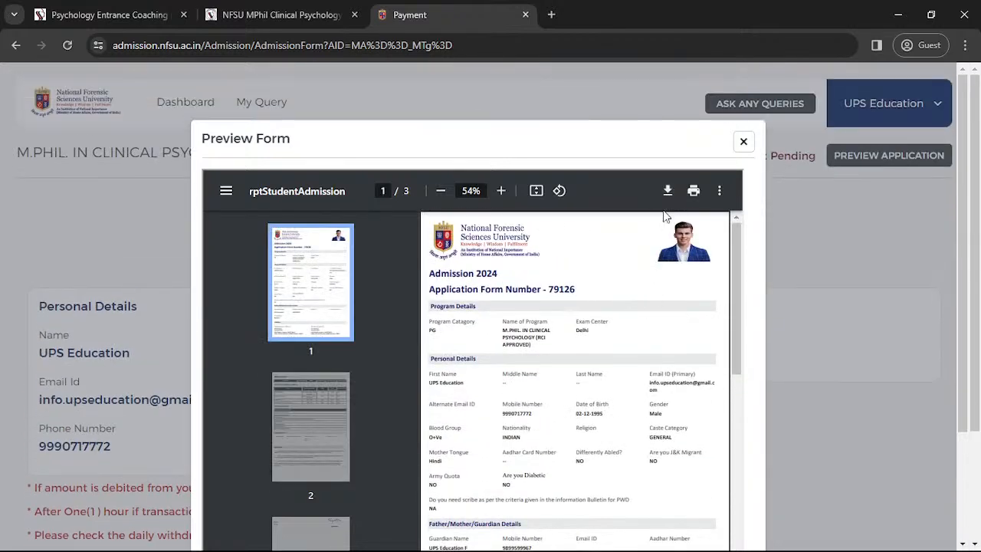
drag(736, 307, 738, 539)
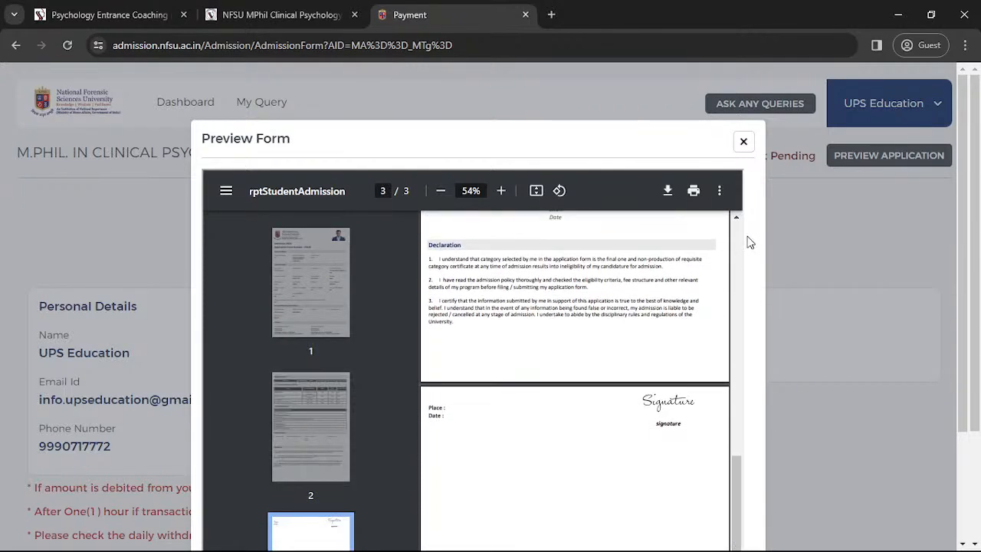
scroll(736, 381, down, 5)
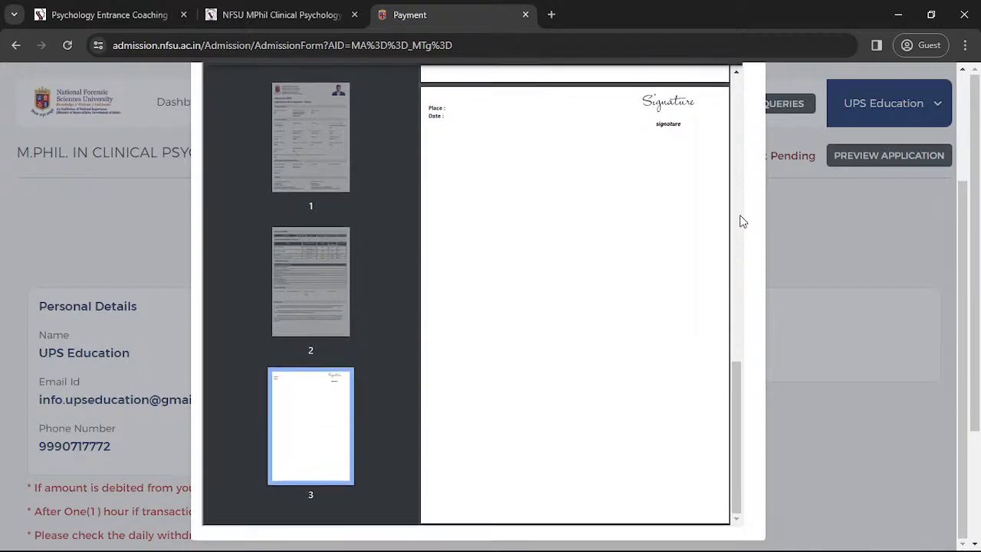
scroll(739, 244, up, 10)
scroll(771, 251, up, 3)
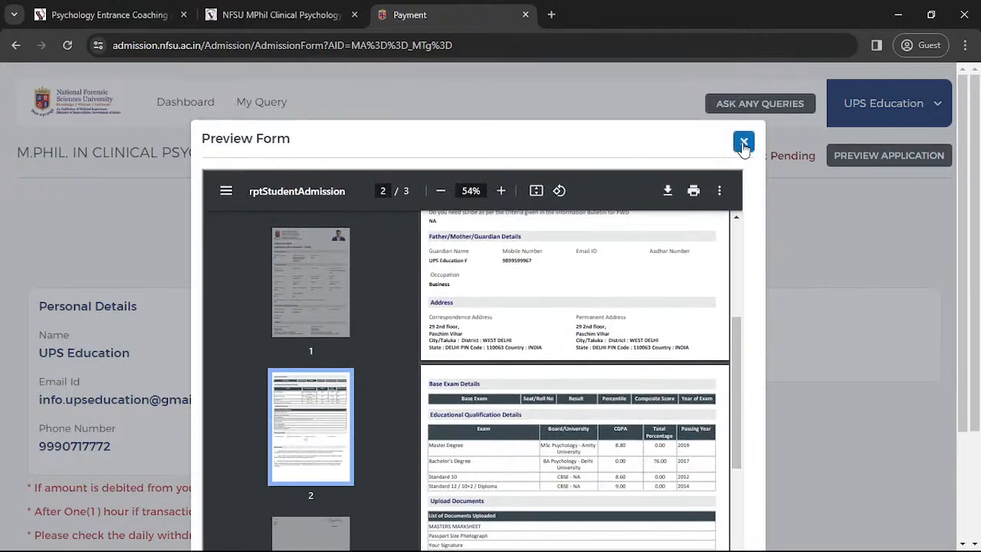
scroll(662, 378, down, 2)
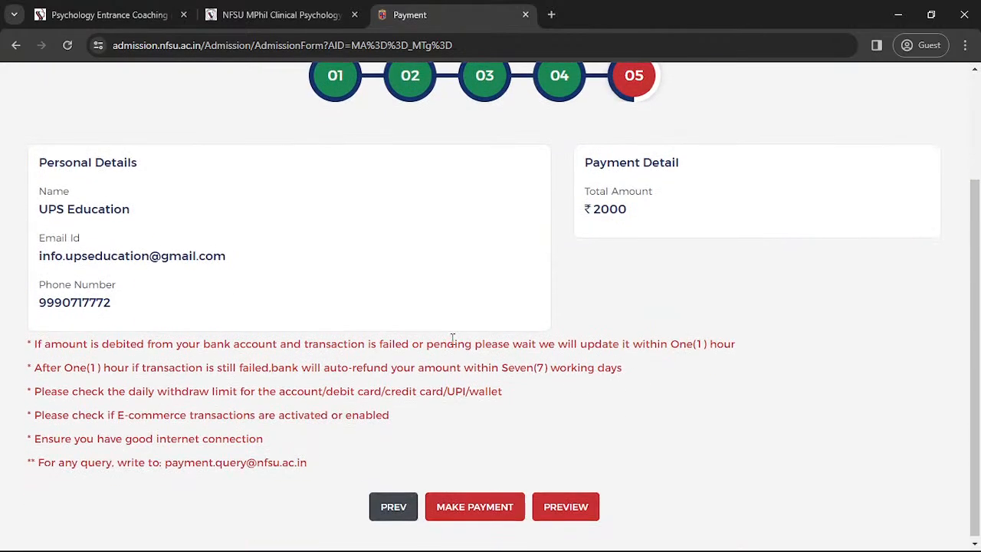
scroll(468, 345, up, 2)
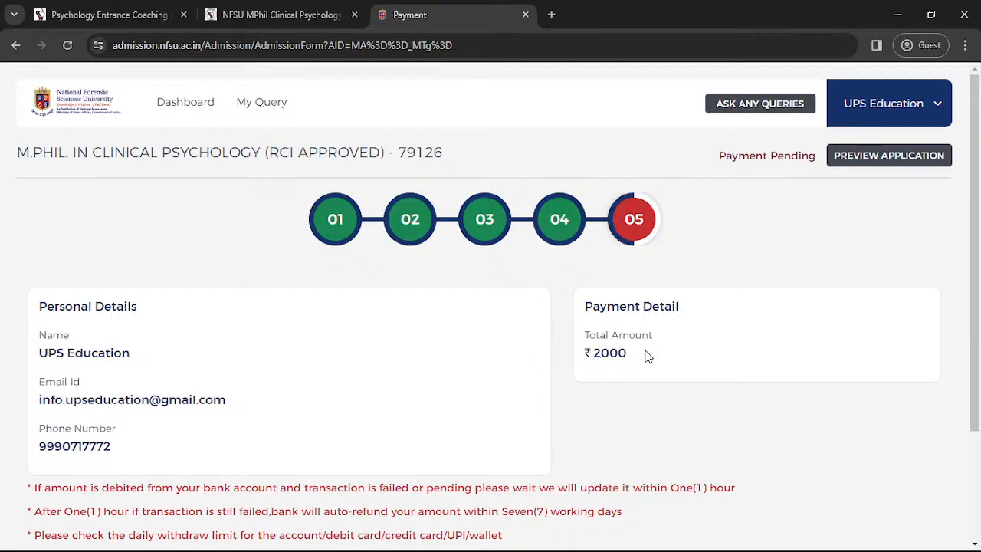
scroll(458, 338, down, 2)
scroll(184, 317, up, 2)
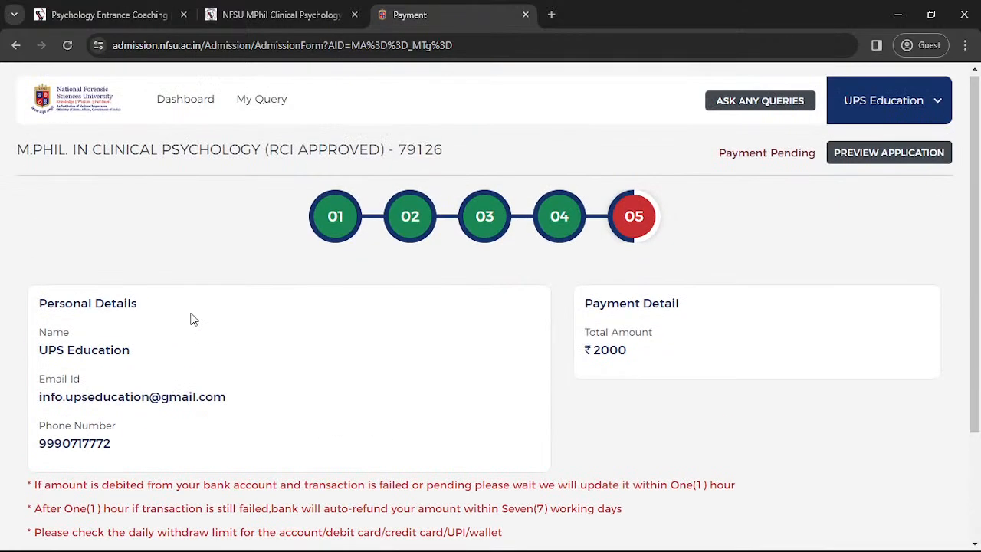
scroll(499, 344, down, 2)
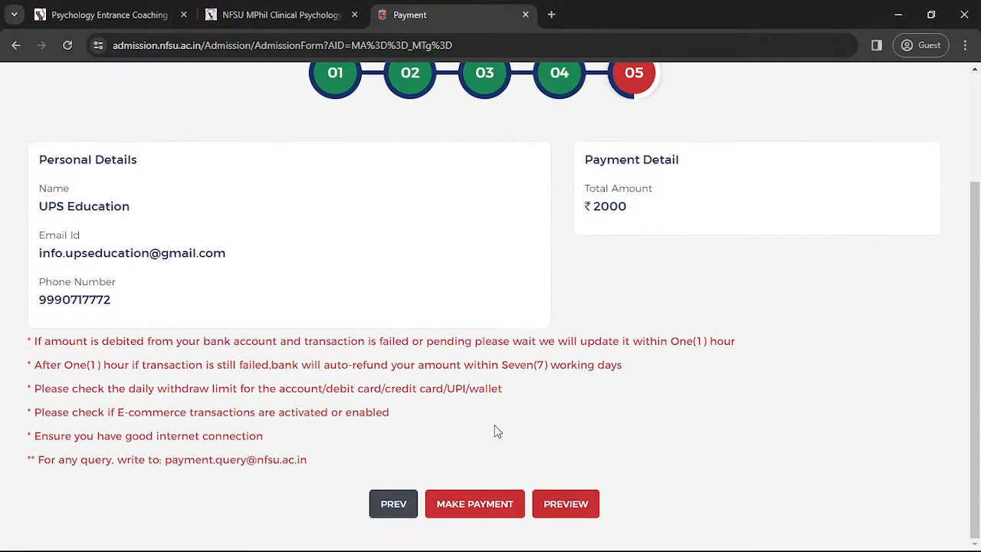
Open the CCAvenue page for the INR 2000.00 NFSU fee and look it over
click(477, 510)
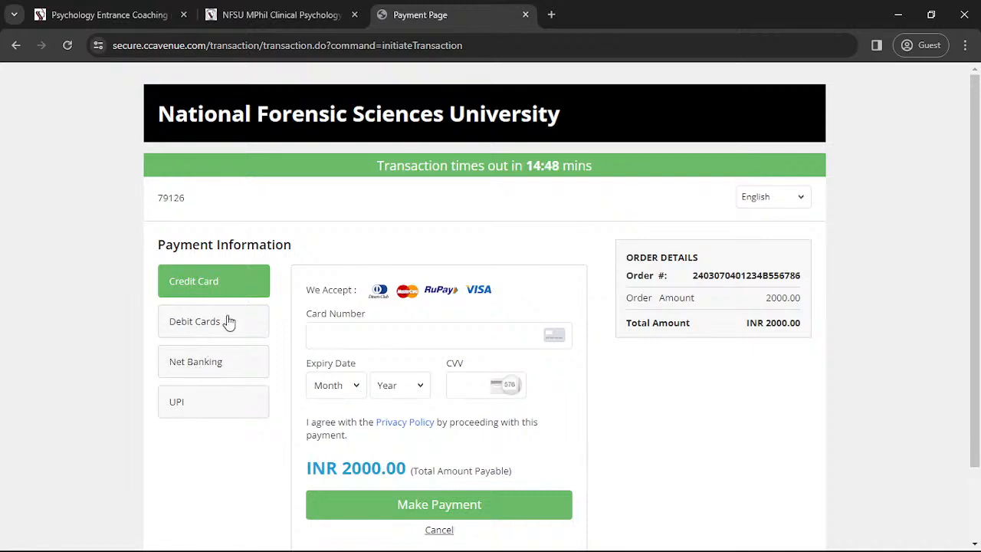
scroll(252, 306, down, 2)
scroll(245, 322, up, 2)
Switch back to the NFSU MPhil Clinical Psychology article and scroll up to its title
click(249, 14)
scroll(381, 371, up, 5)
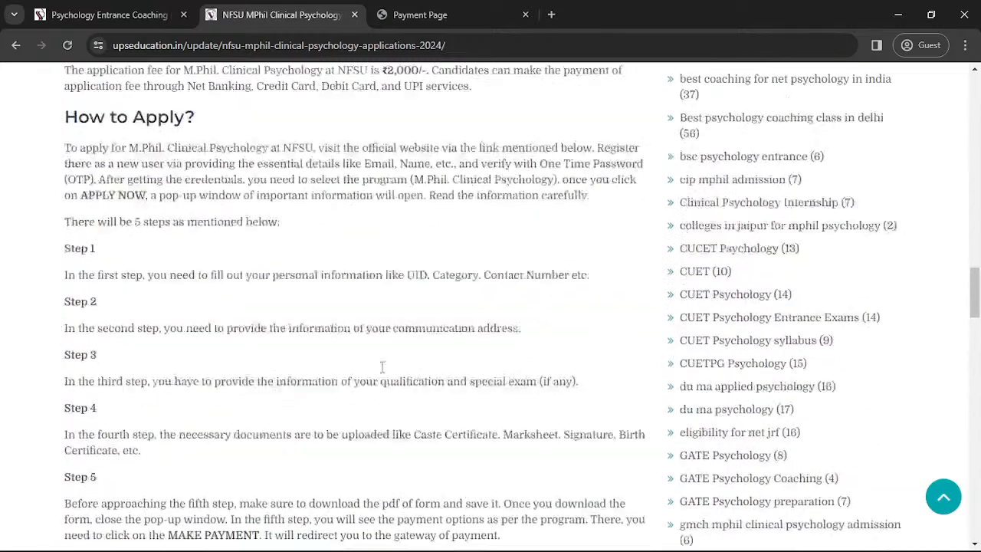
scroll(370, 360, up, 5)
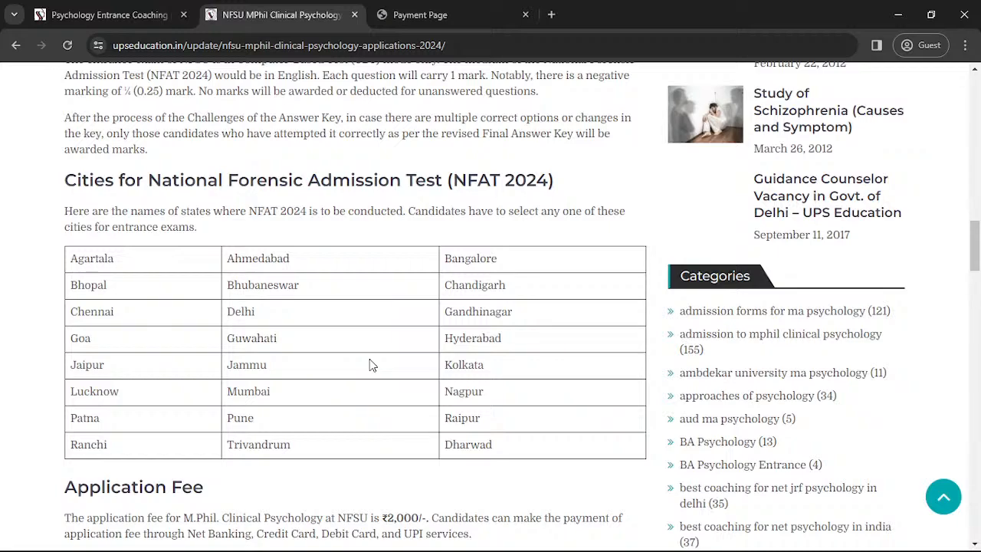
scroll(360, 357, up, 5)
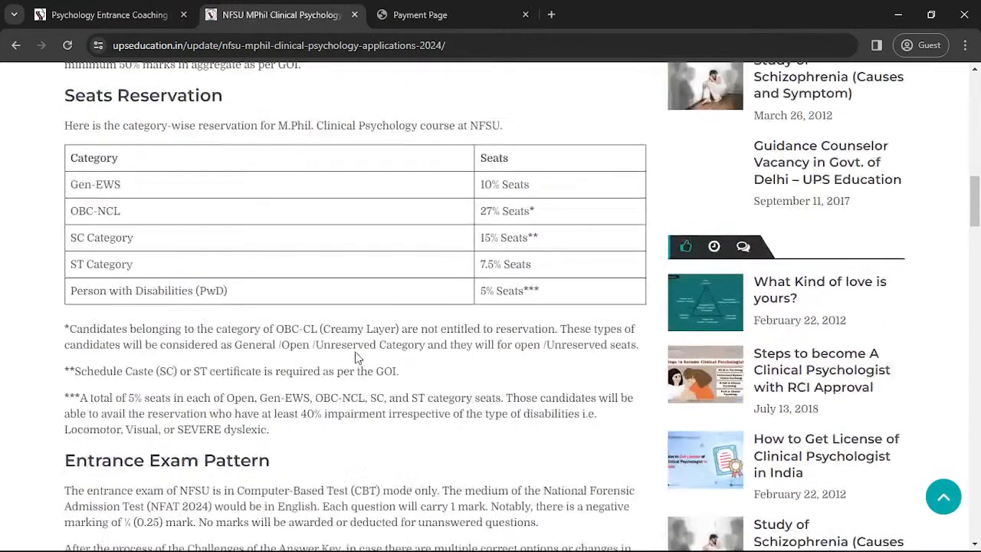
scroll(355, 357, up, 2)
scroll(355, 357, up, 4)
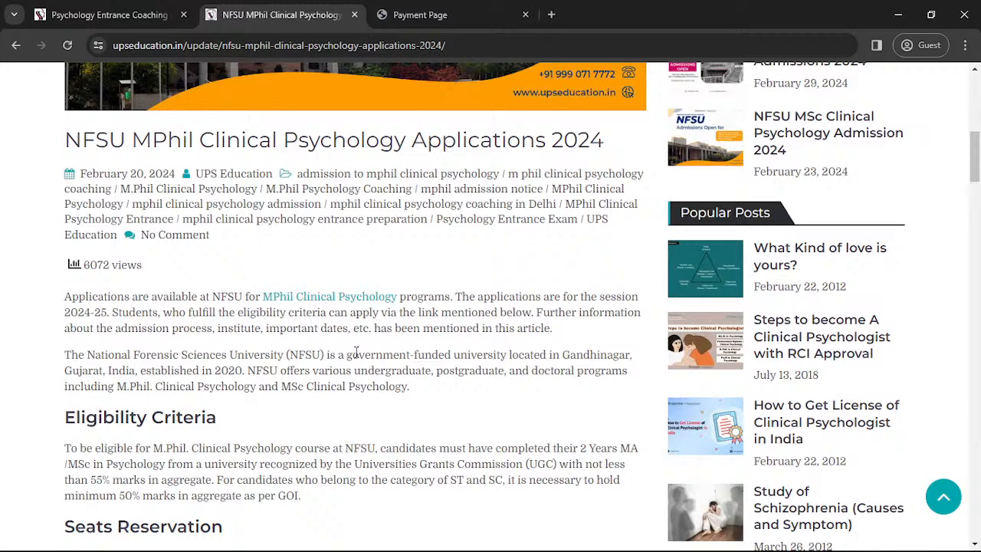
scroll(345, 350, up, 2)
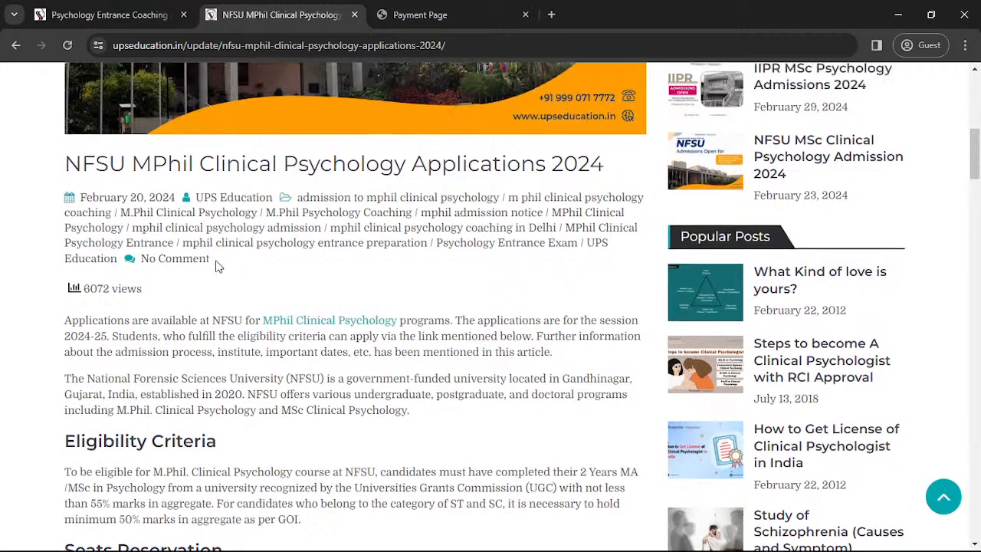
scroll(286, 306, down, 2)
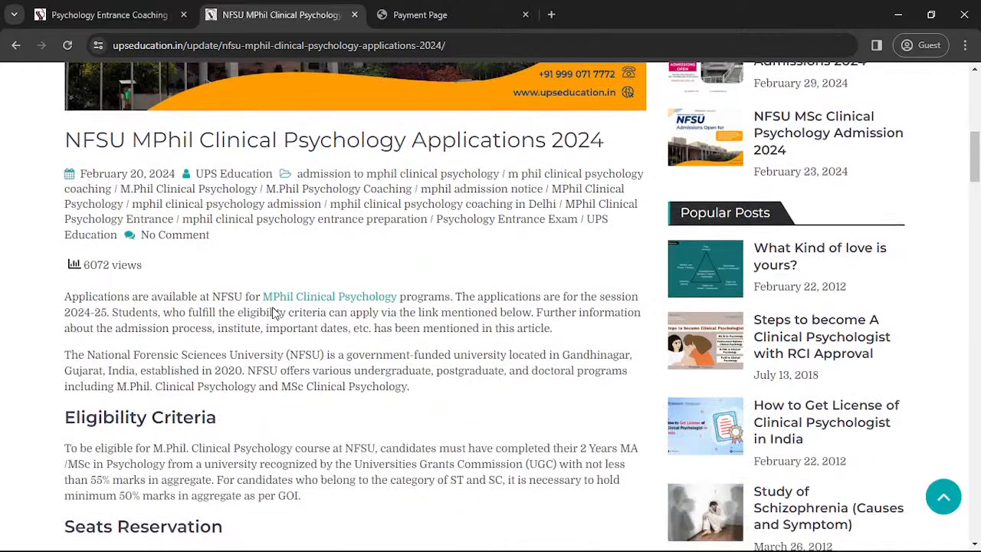